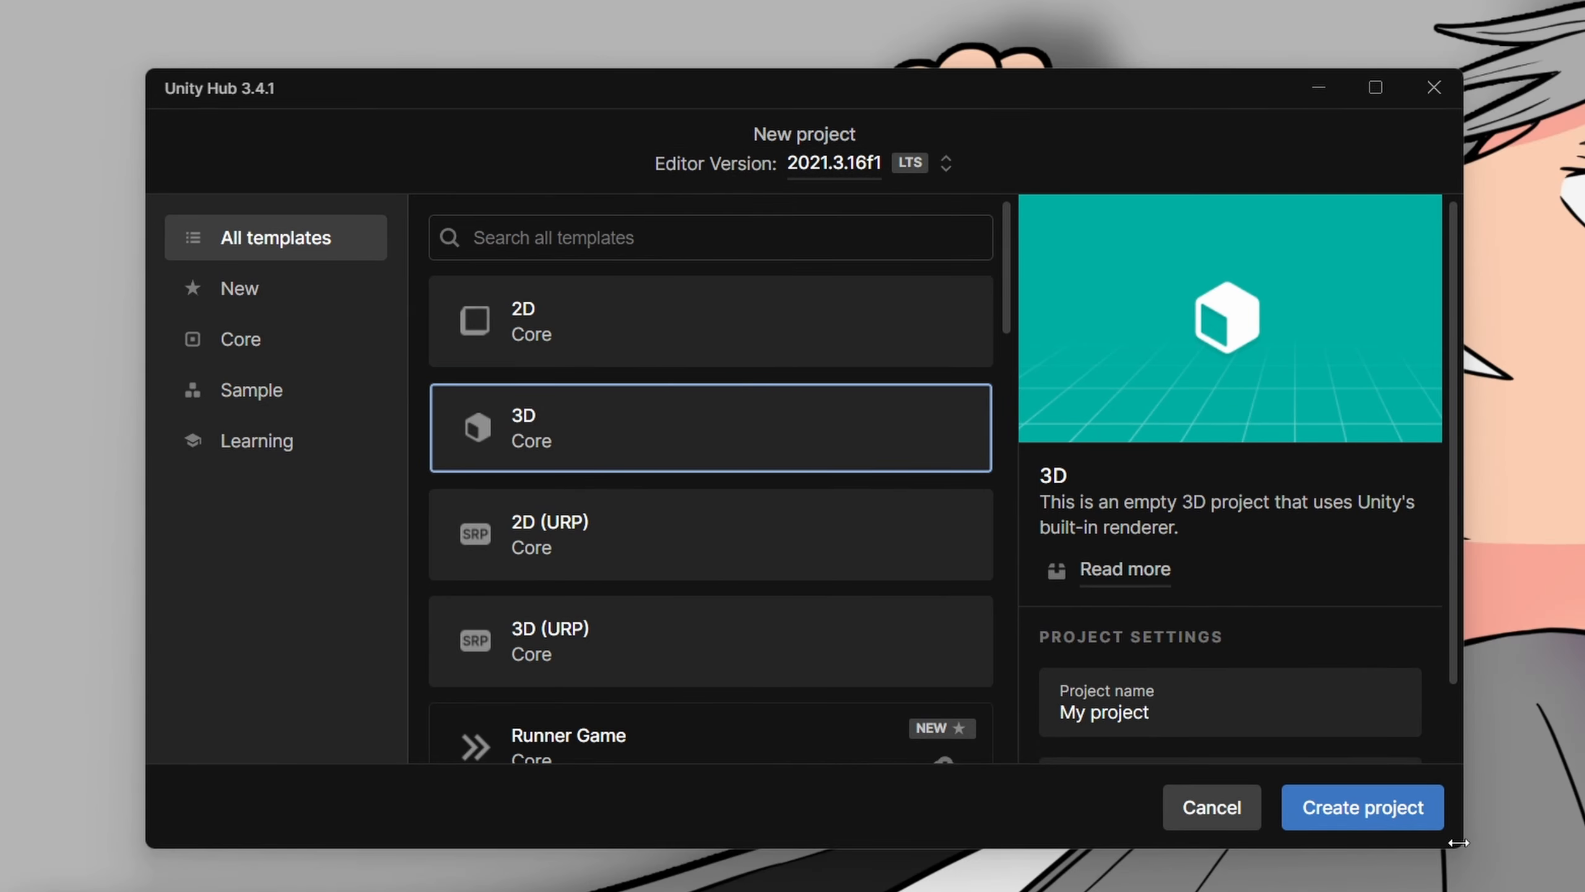
left_click_drag(1220, 589, 941, 598)
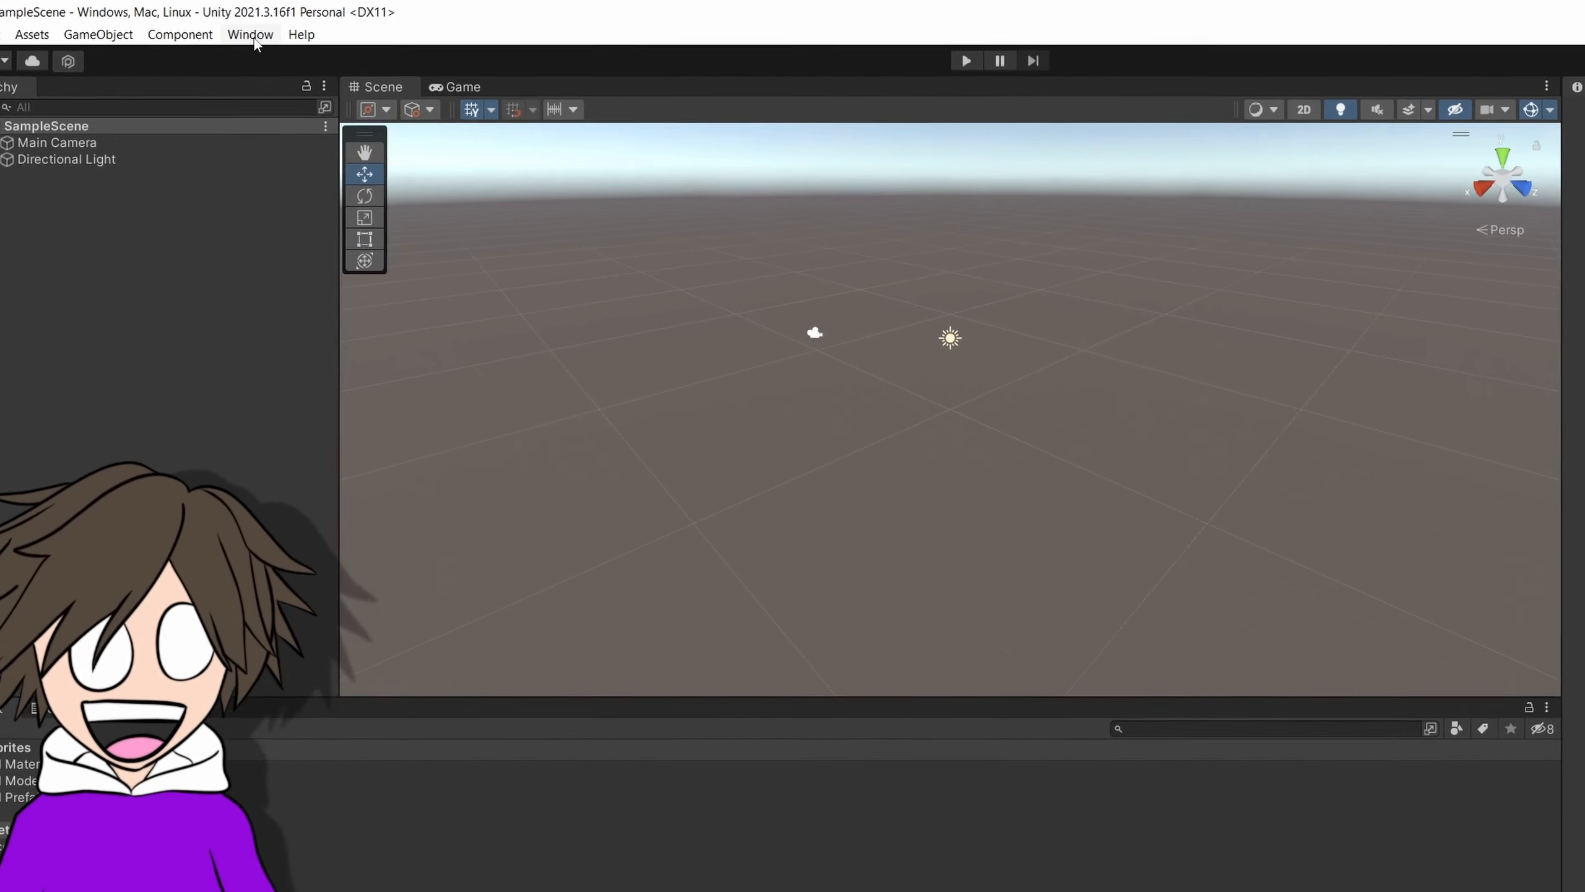
Install the Recorder package from the Unity Registry through the Package Manager and close the Package Manager.
left_click(234, 25)
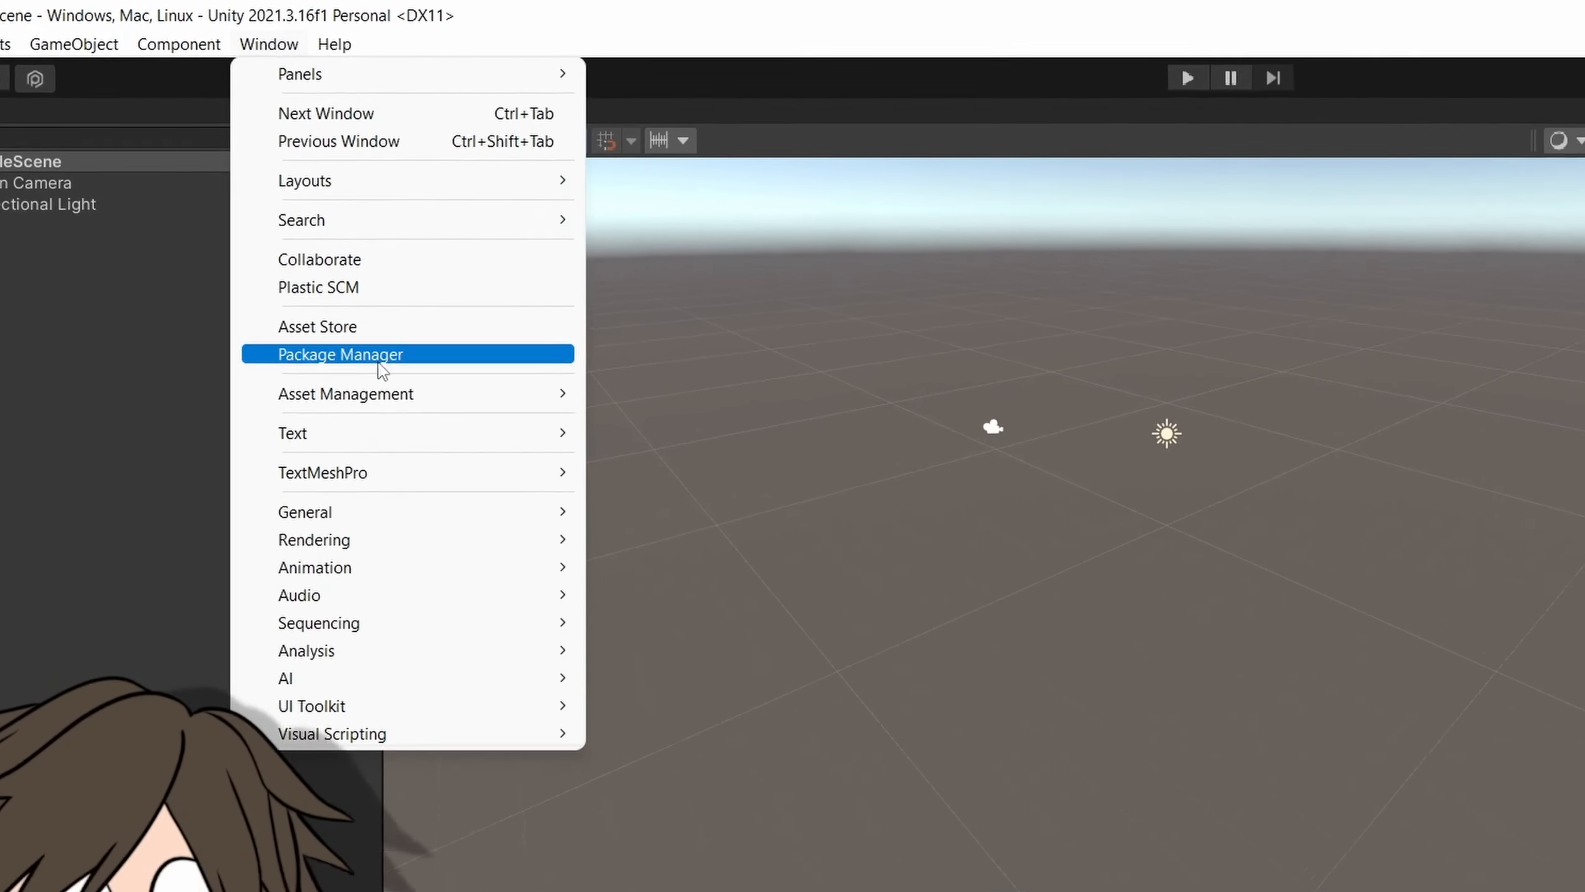
left_click(379, 356)
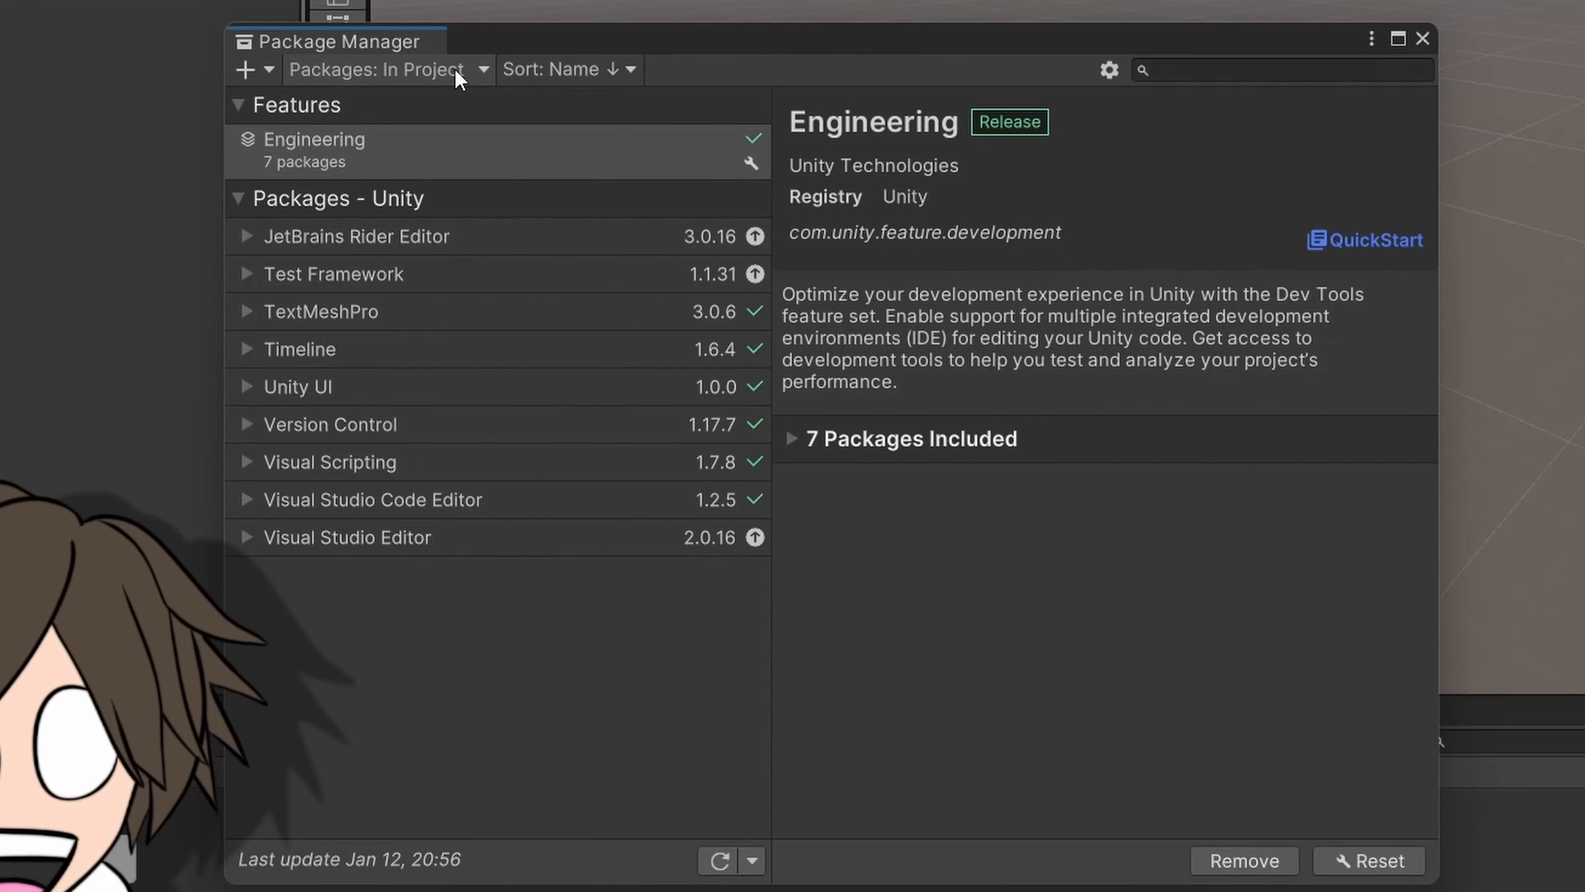
left_click(454, 69)
left_click(433, 103)
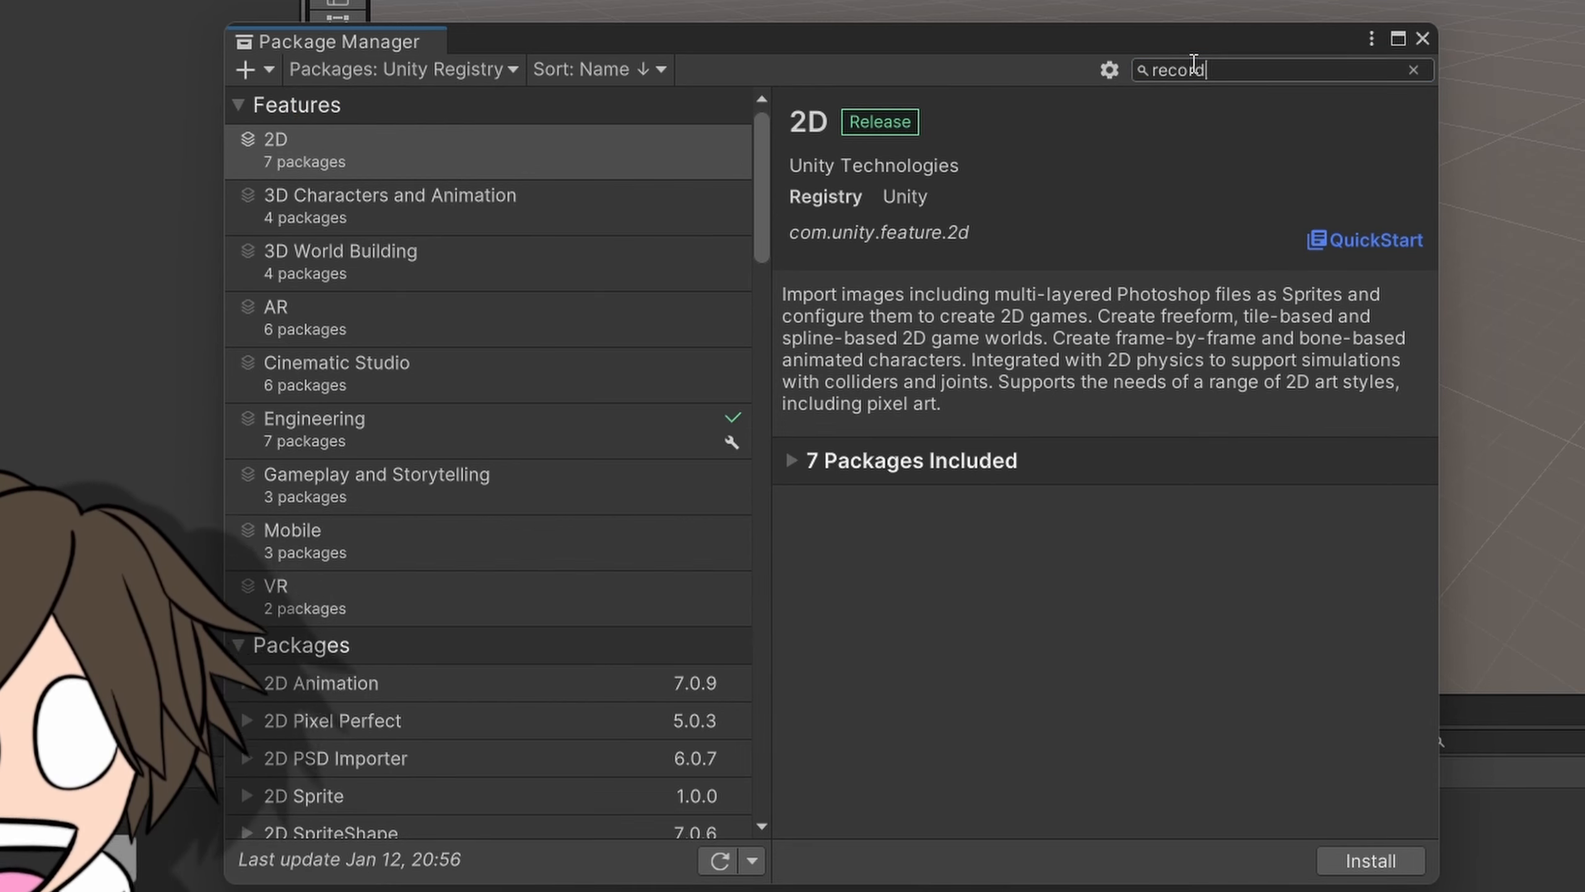
left_click(361, 150)
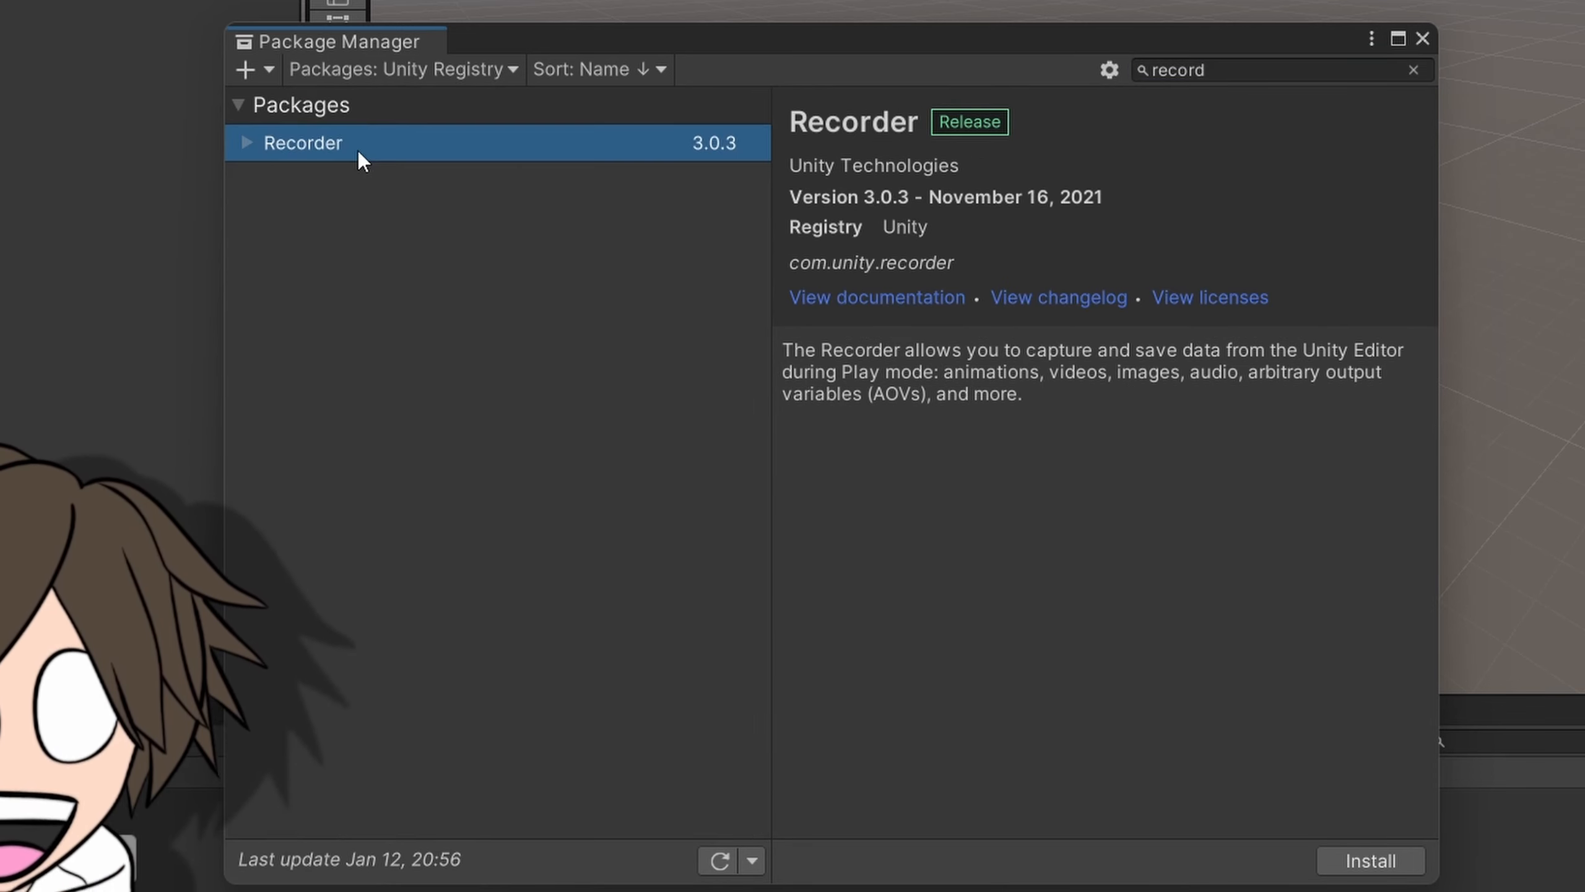
left_click(1396, 873)
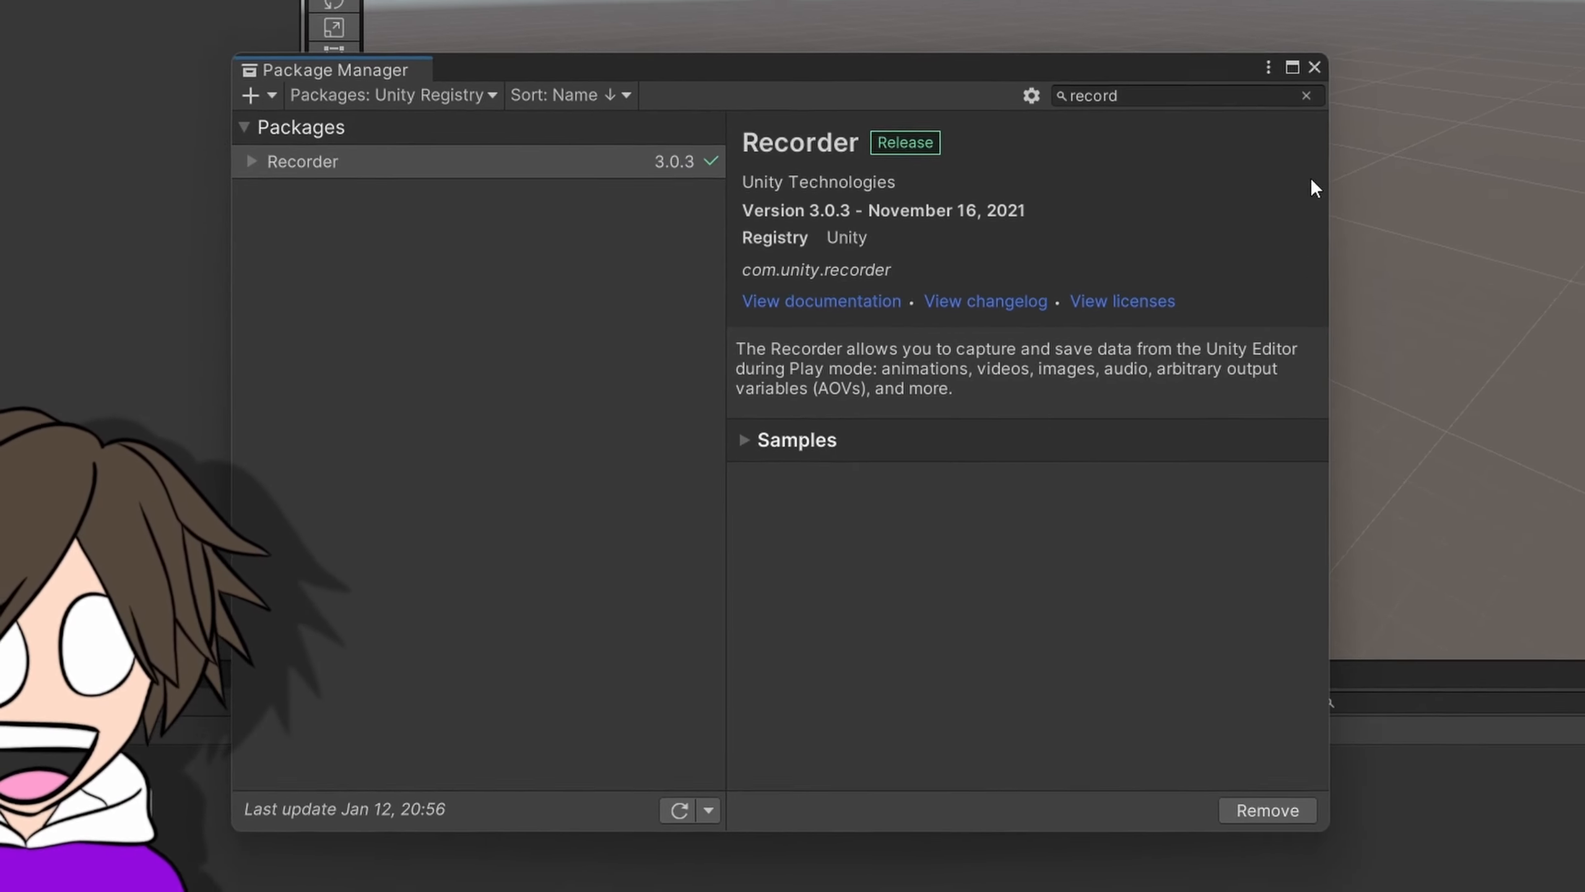
left_click(1422, 39)
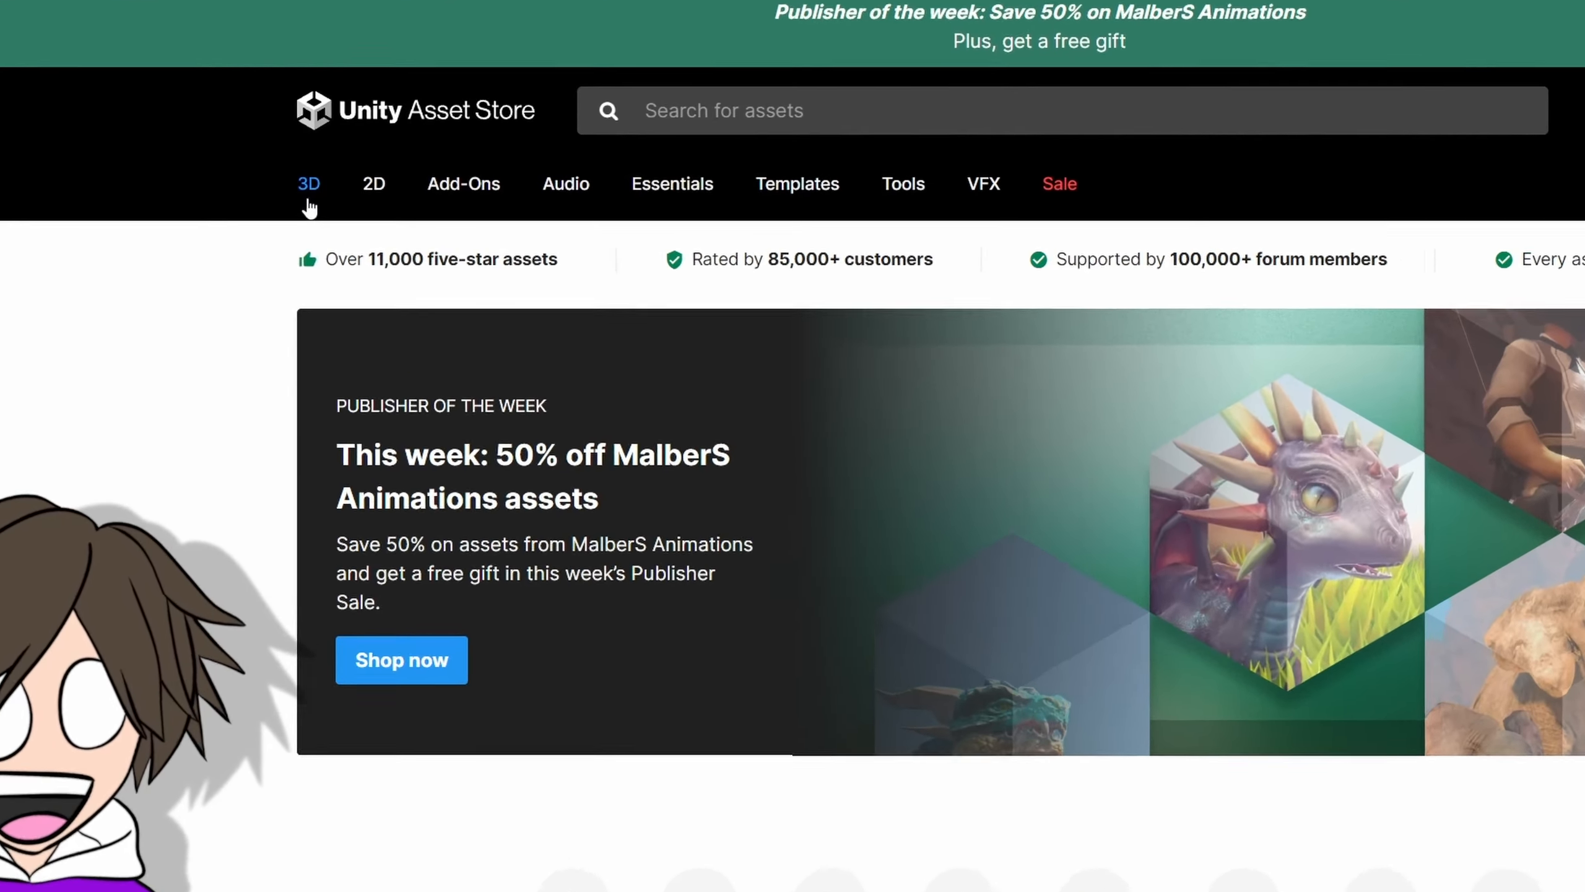
Switch to the Unity Asset Store in the browser and filter the 3D Environments category to free assets only.
mouse_move(324, 216)
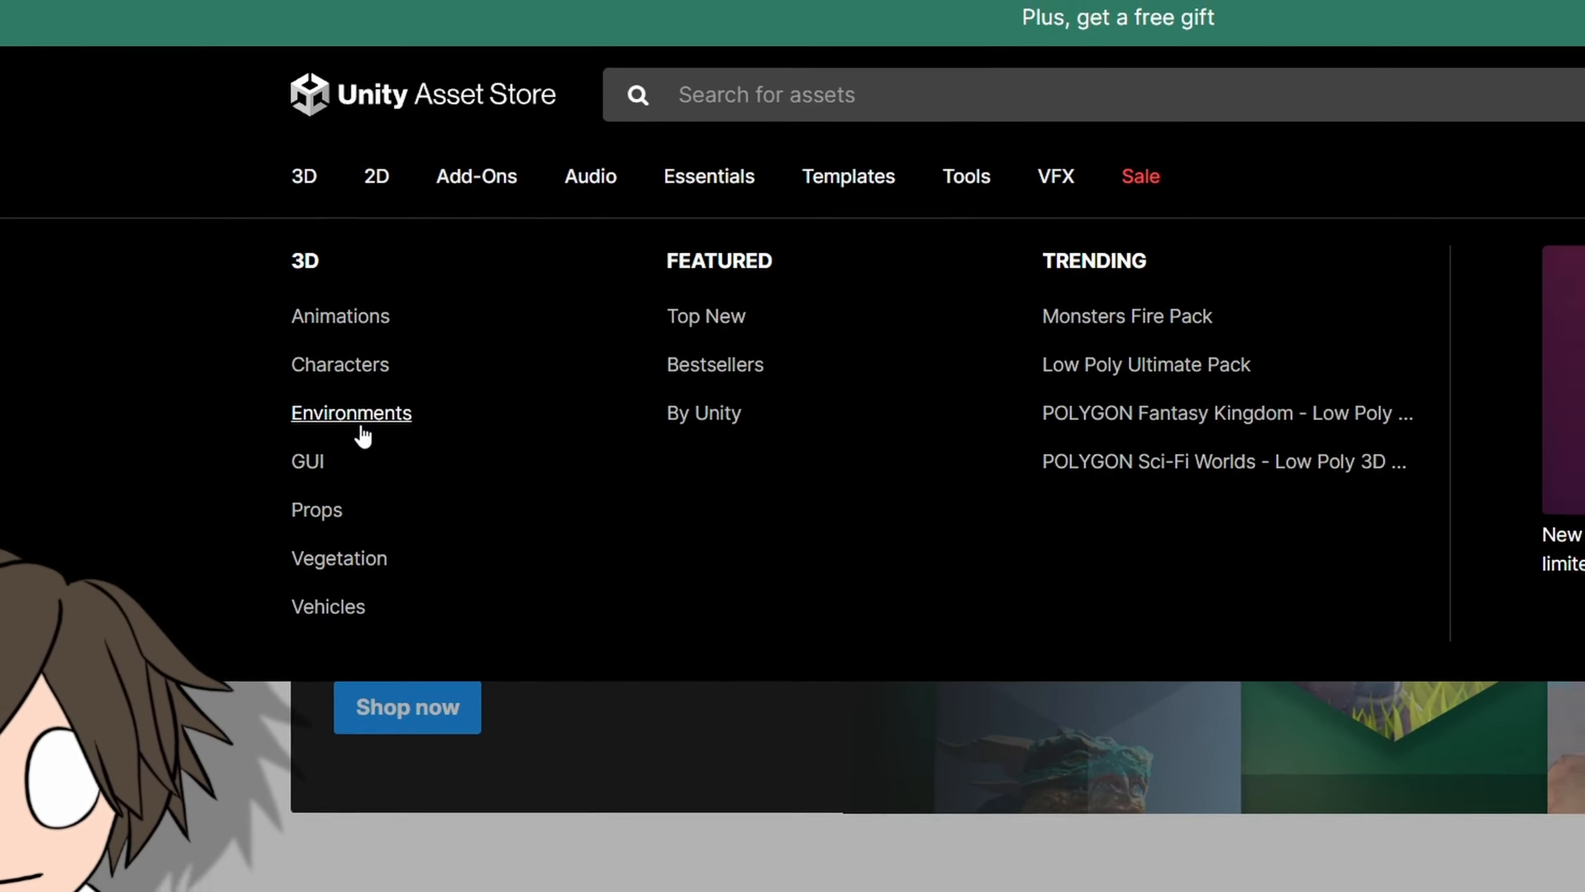
left_click(361, 447)
scroll(408, 761, "down", 5)
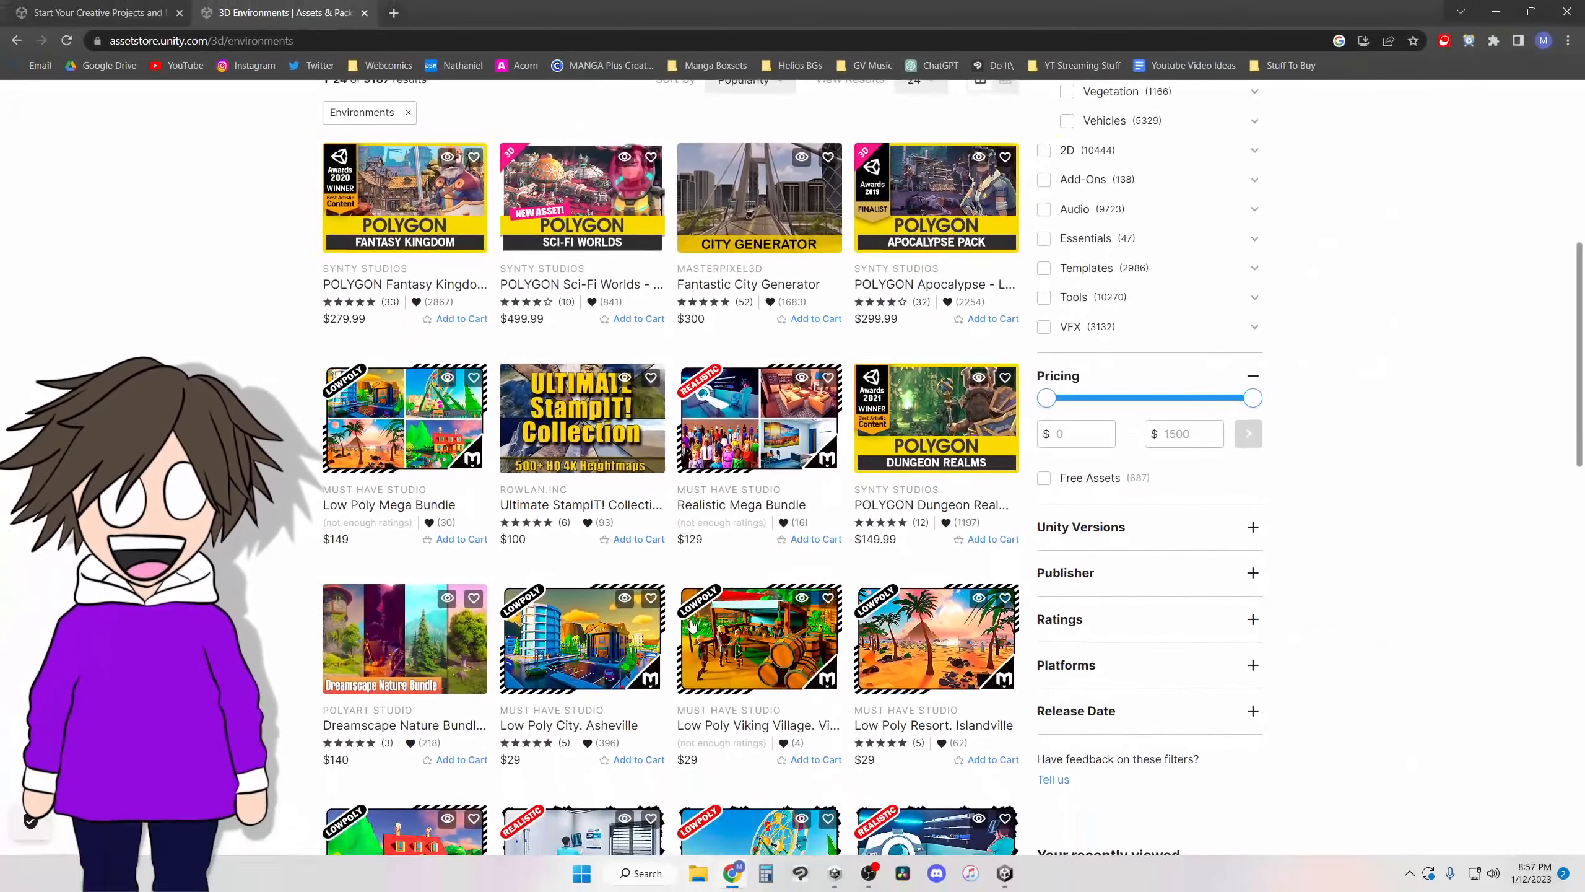
scroll(316, 636, "up", 1)
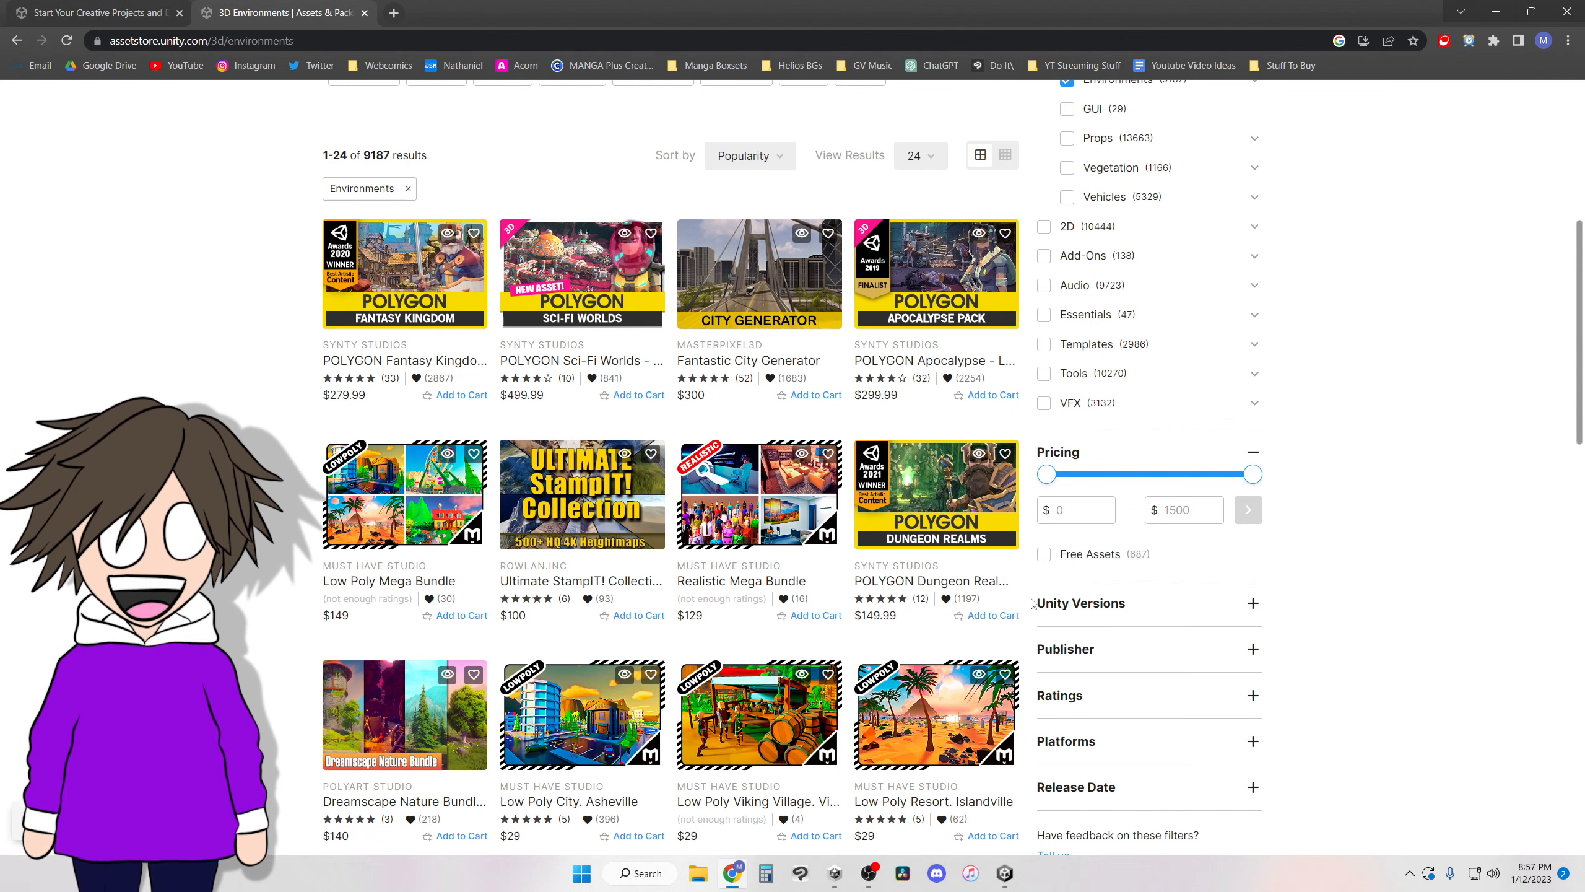
left_click(1044, 555)
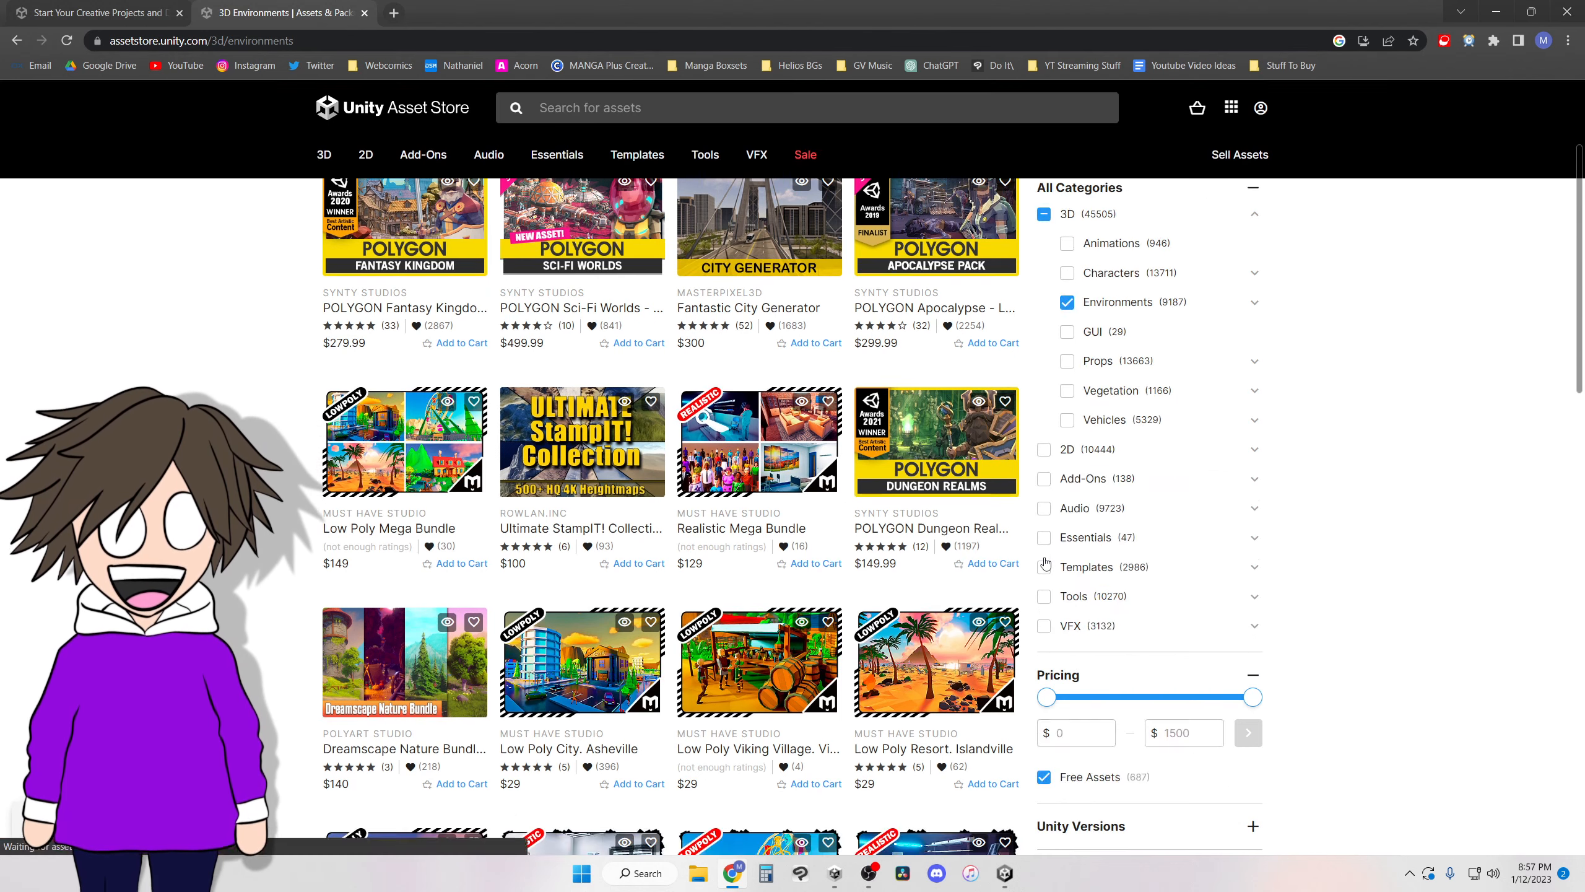
Open the Destroyed City FREE asset page, add the asset to the account, and open it in the Unity Editor.
scroll(1445, 529, "down", 10)
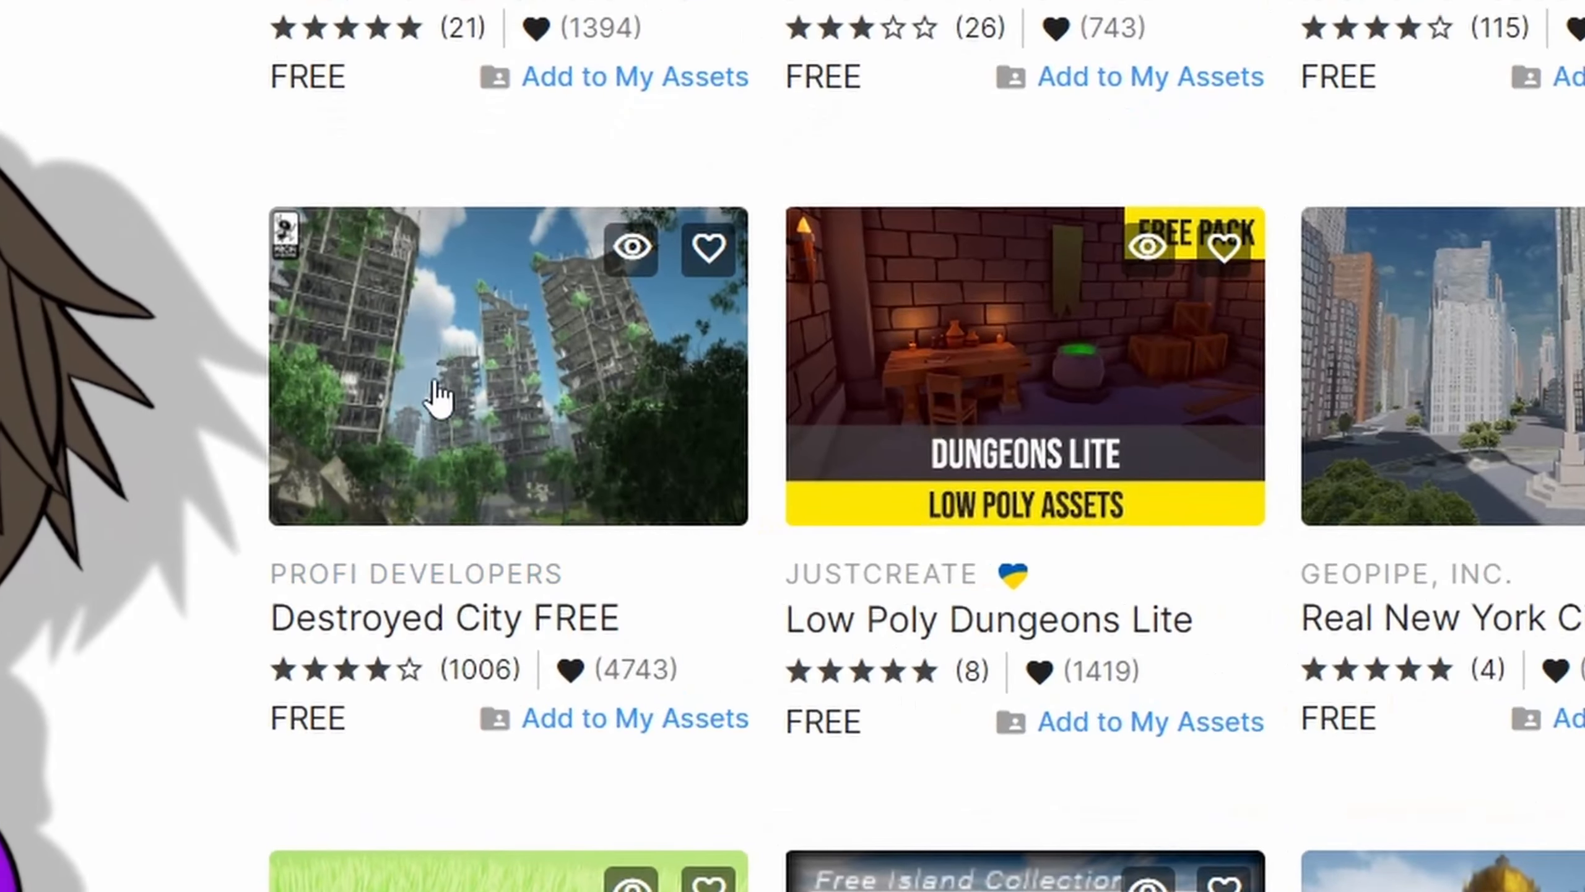
left_click(439, 397)
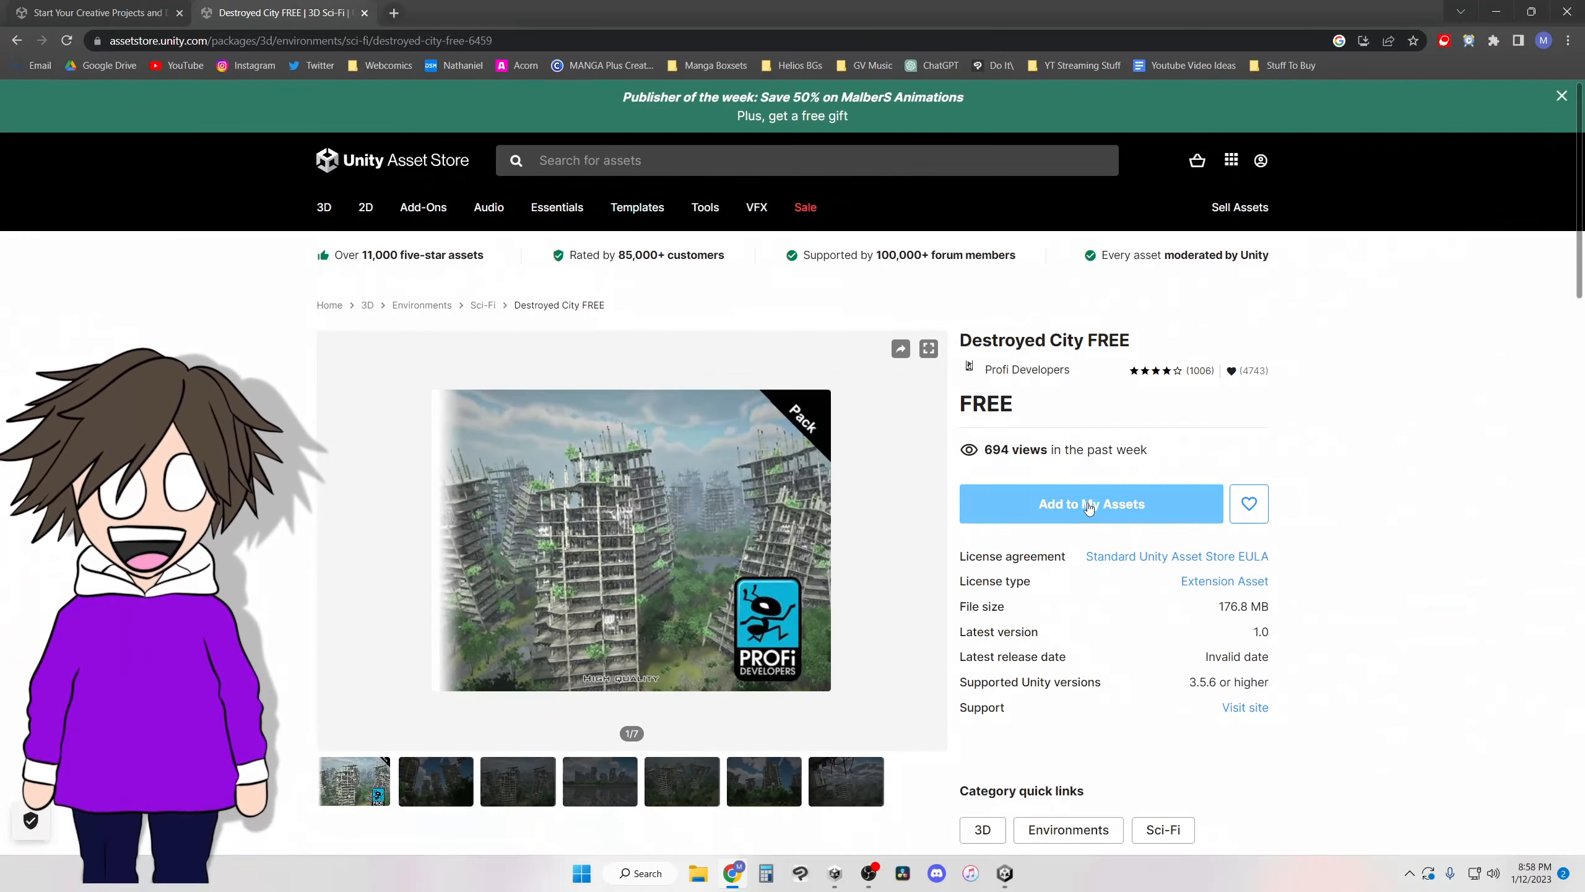
left_click(1089, 505)
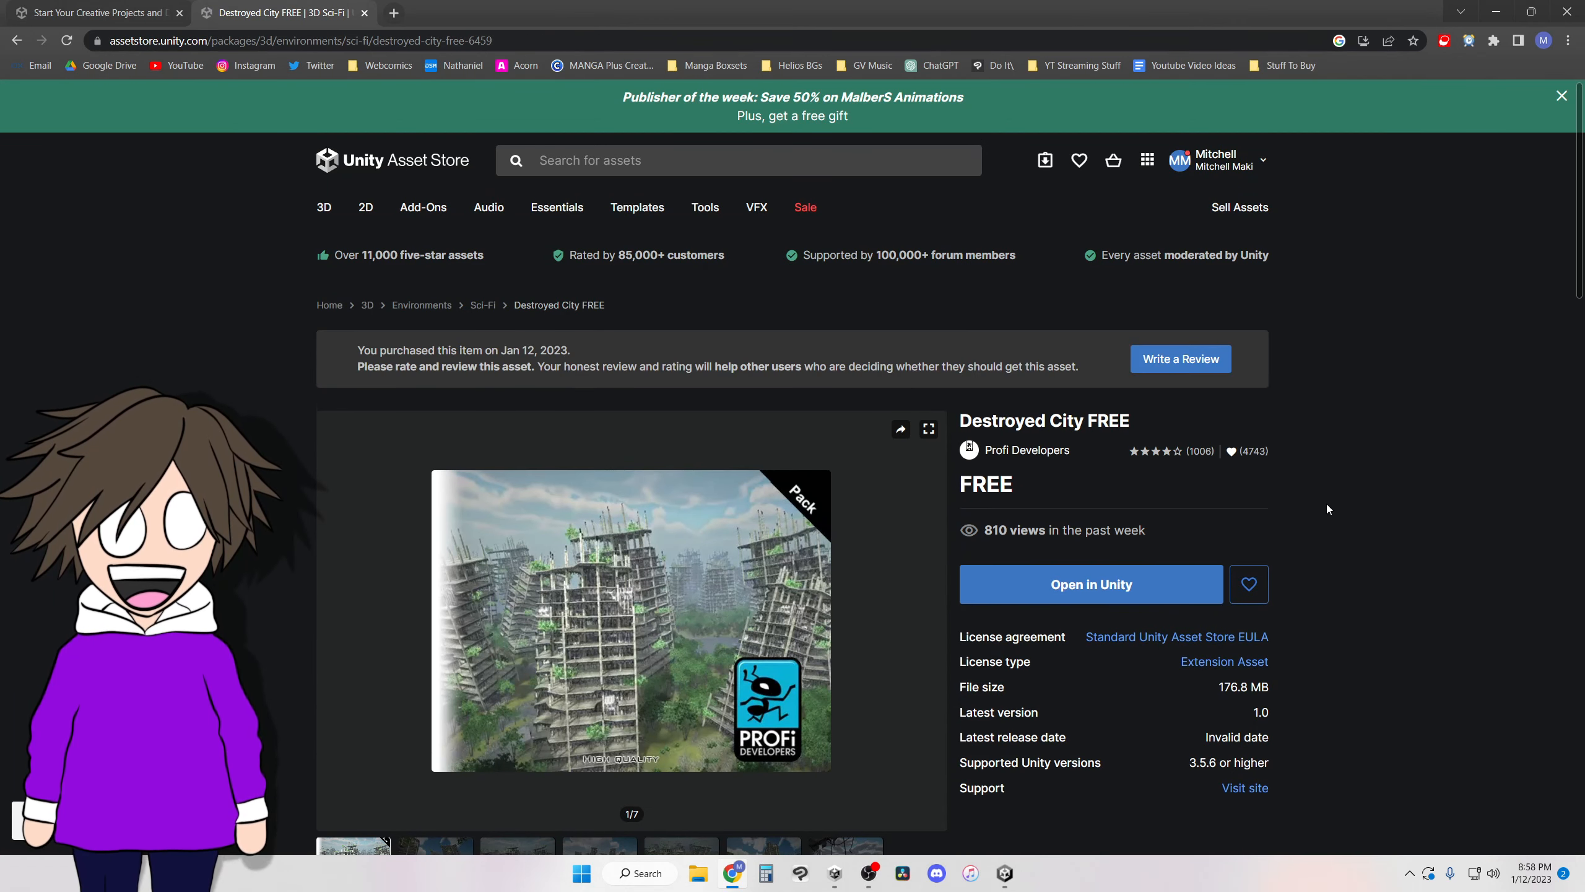
left_click(1094, 586)
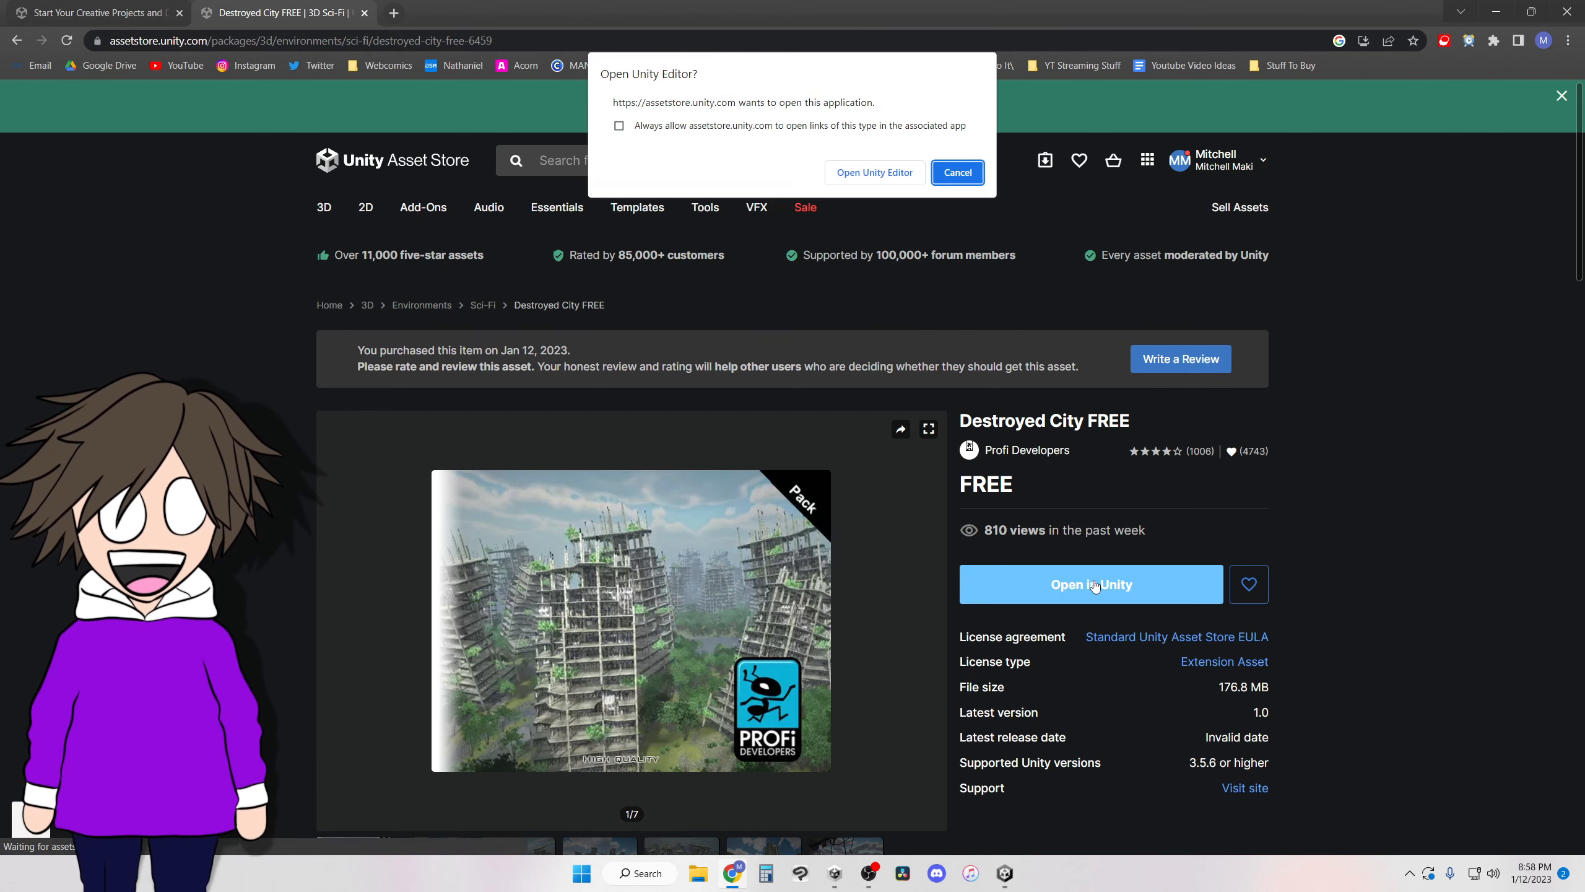
left_click(873, 172)
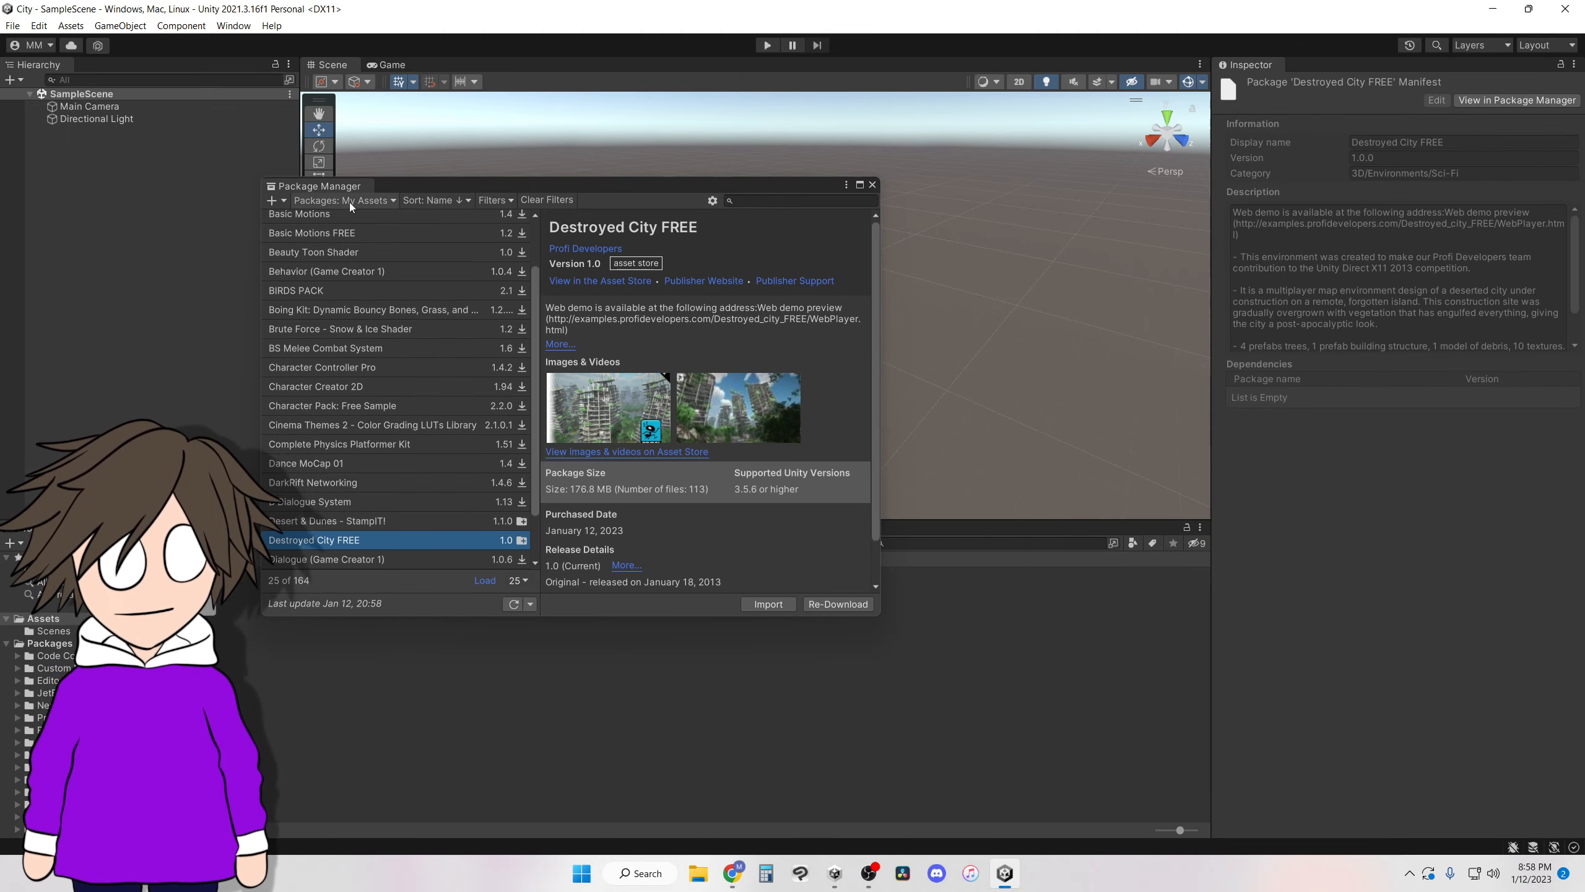
Reopen the Package Manager and search My Assets for "destr" to find Destroyed City FREE.
left_click(873, 187)
left_click(233, 26)
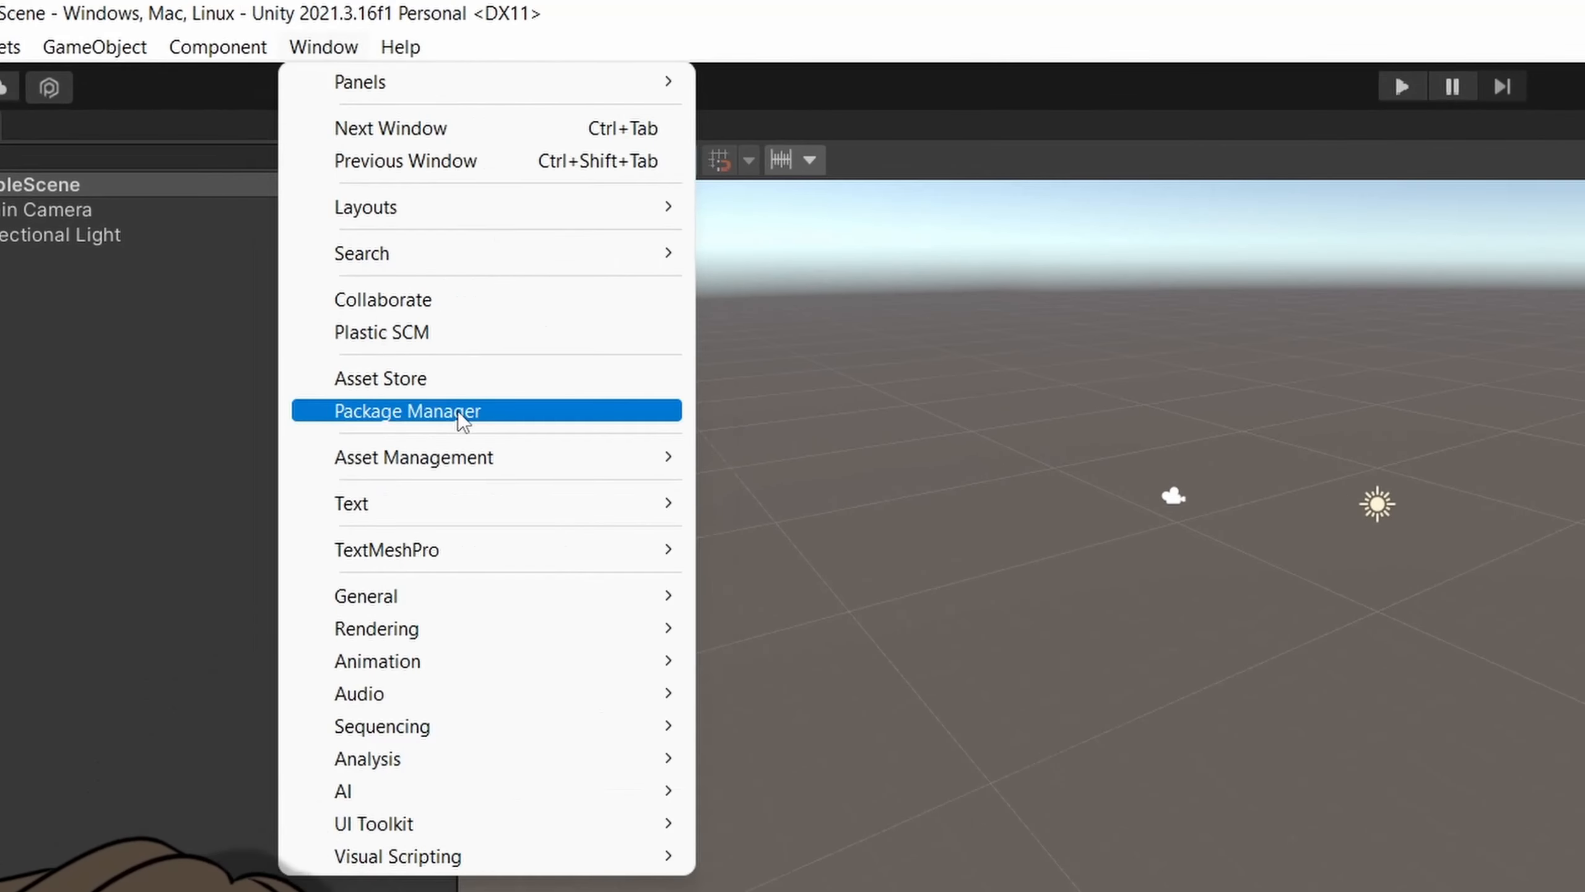
left_click(256, 237)
left_click(535, 377)
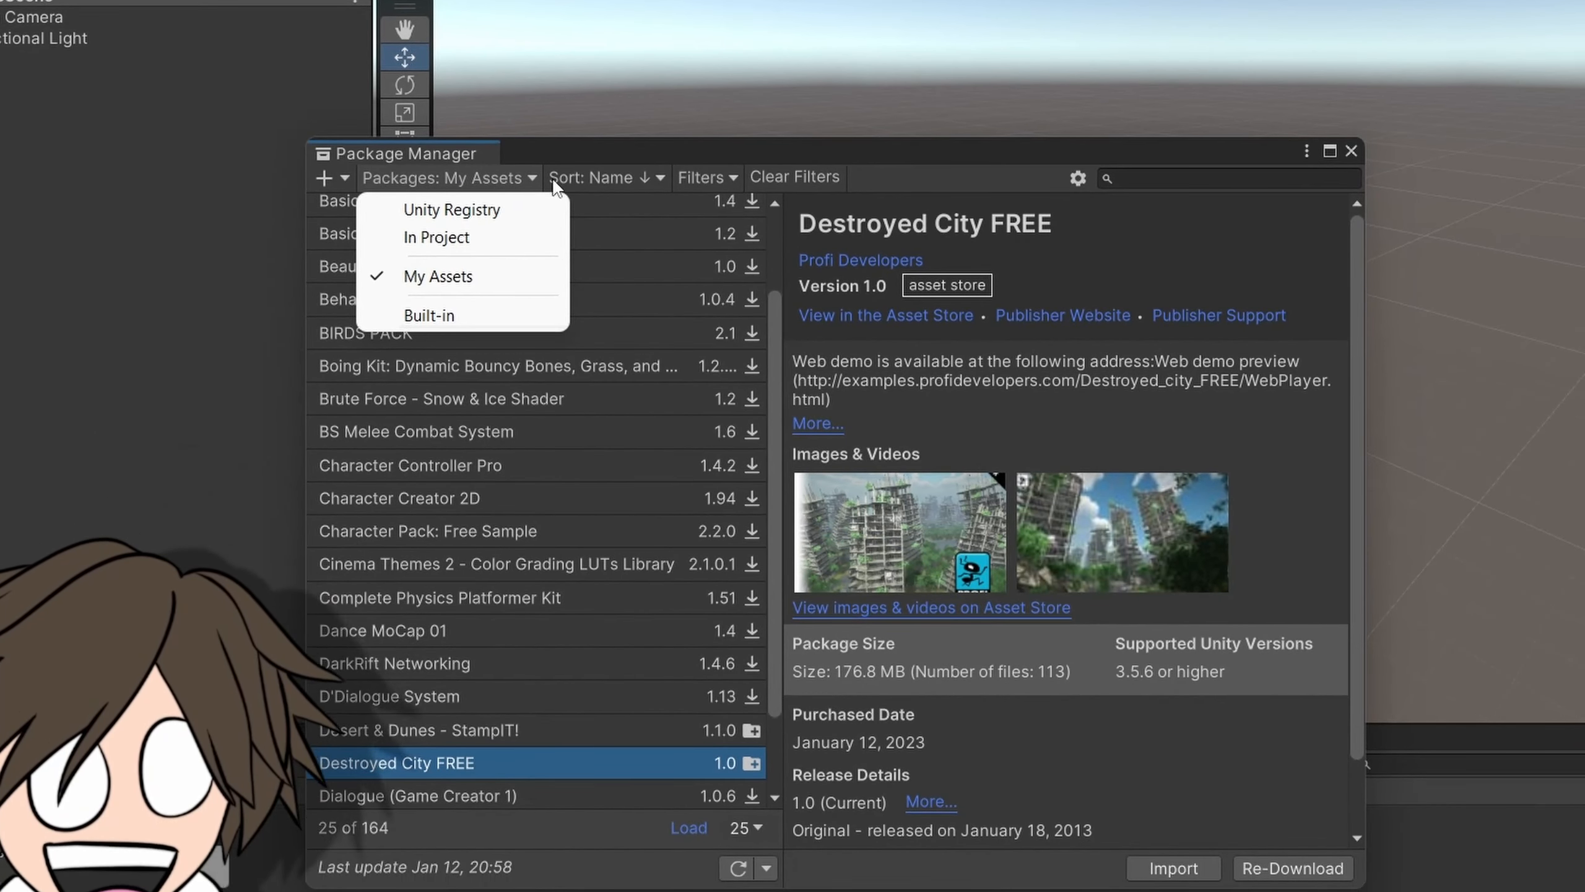
left_click(459, 277)
left_click(1153, 177)
type("destr")
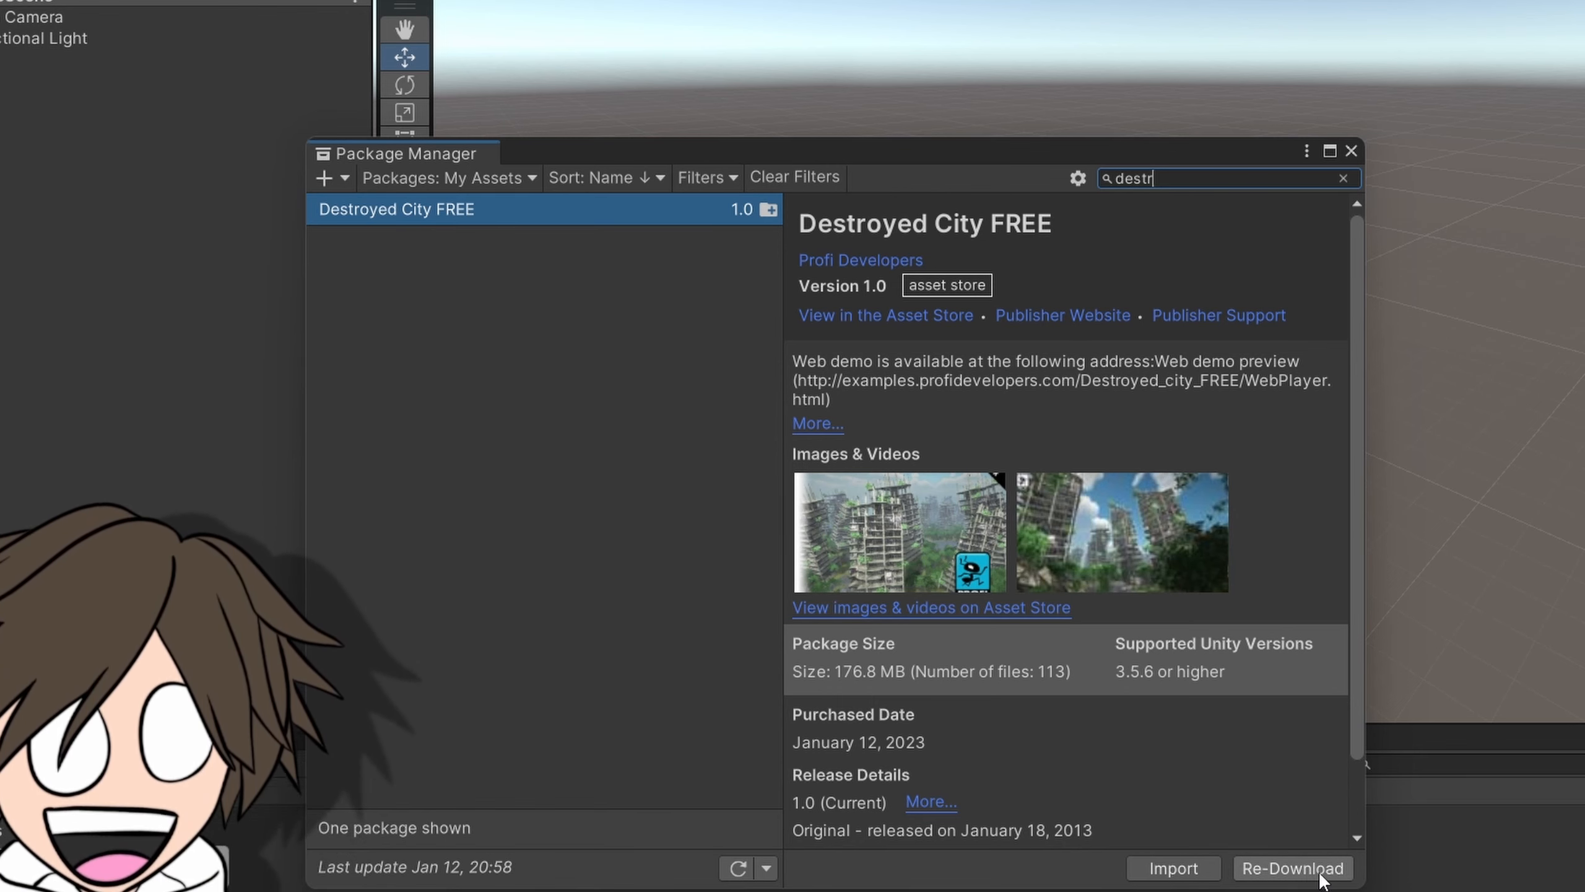
Download and import the Destroyed City FREE package, consent to script updates for these and other files found later, and close the Package Manager.
left_click(1286, 870)
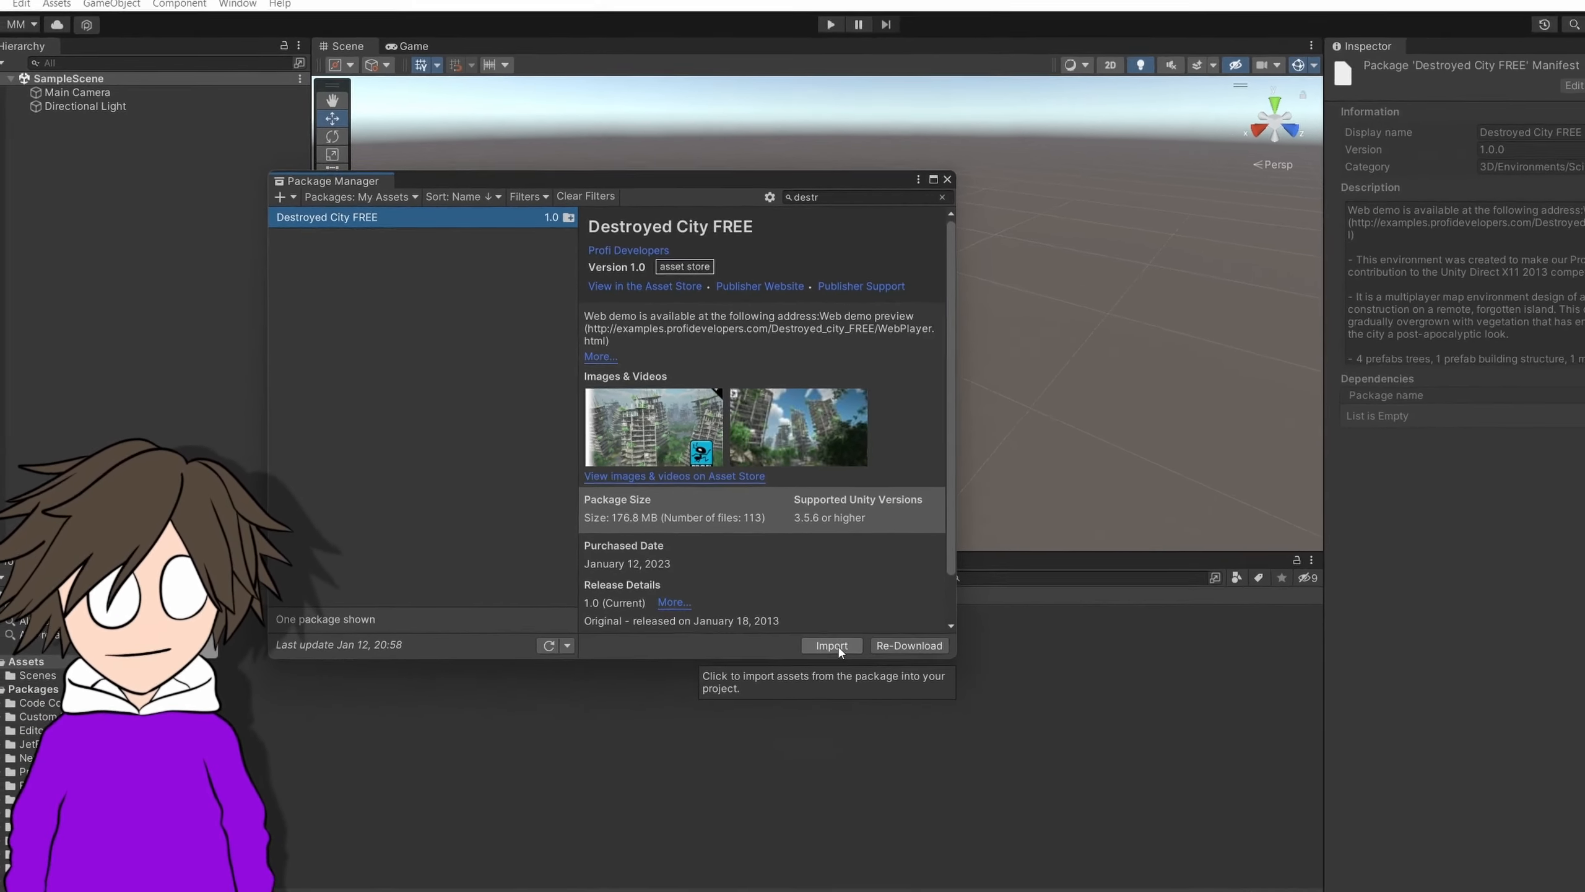
left_click(1126, 838)
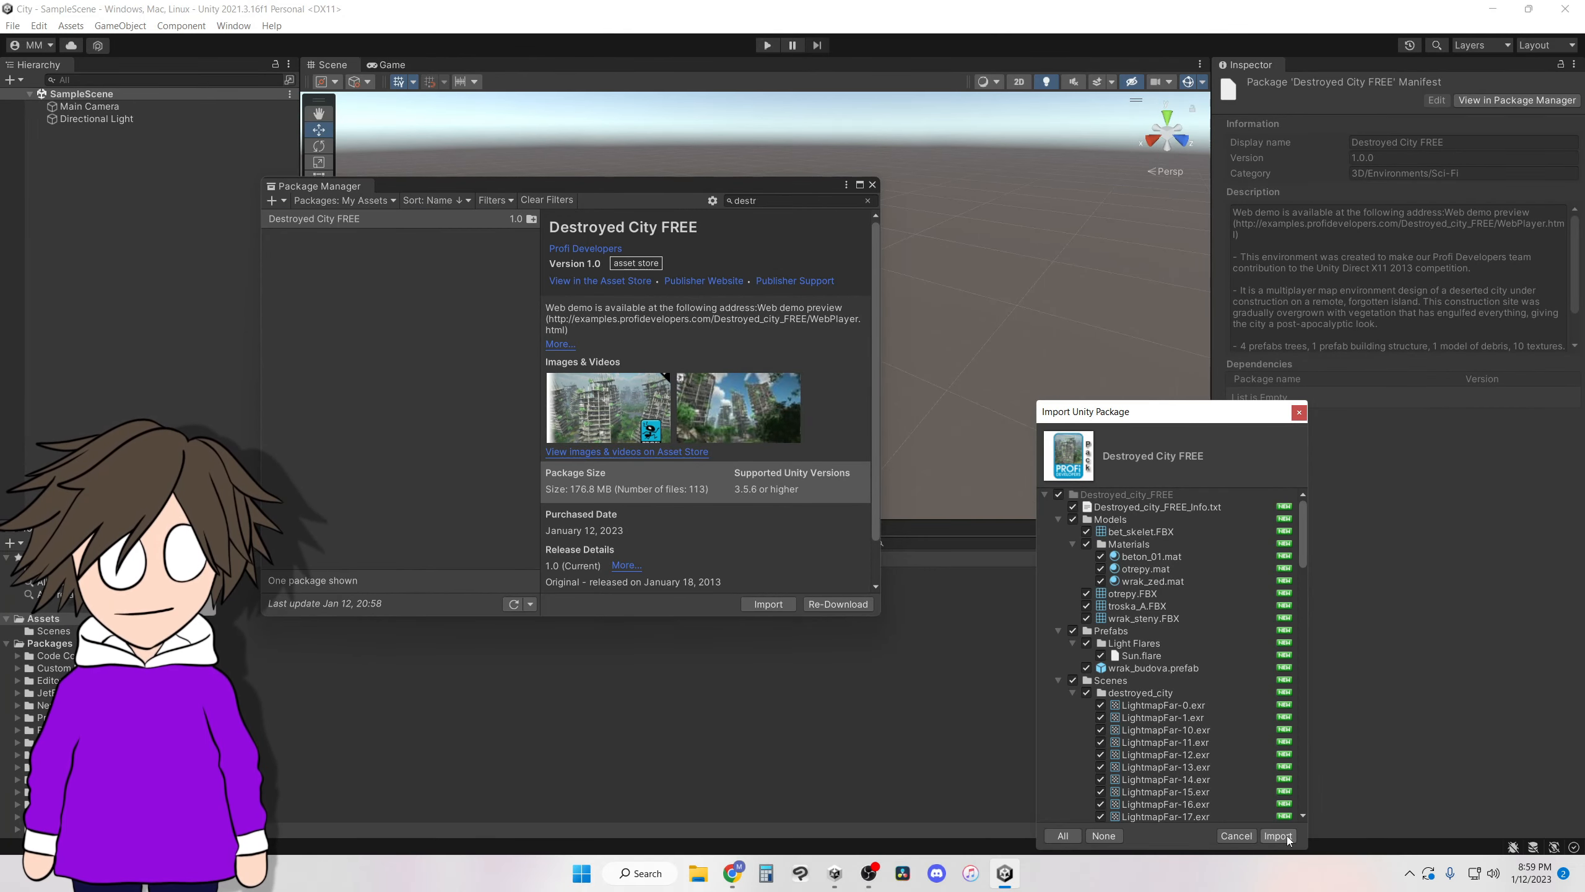
left_click(1278, 835)
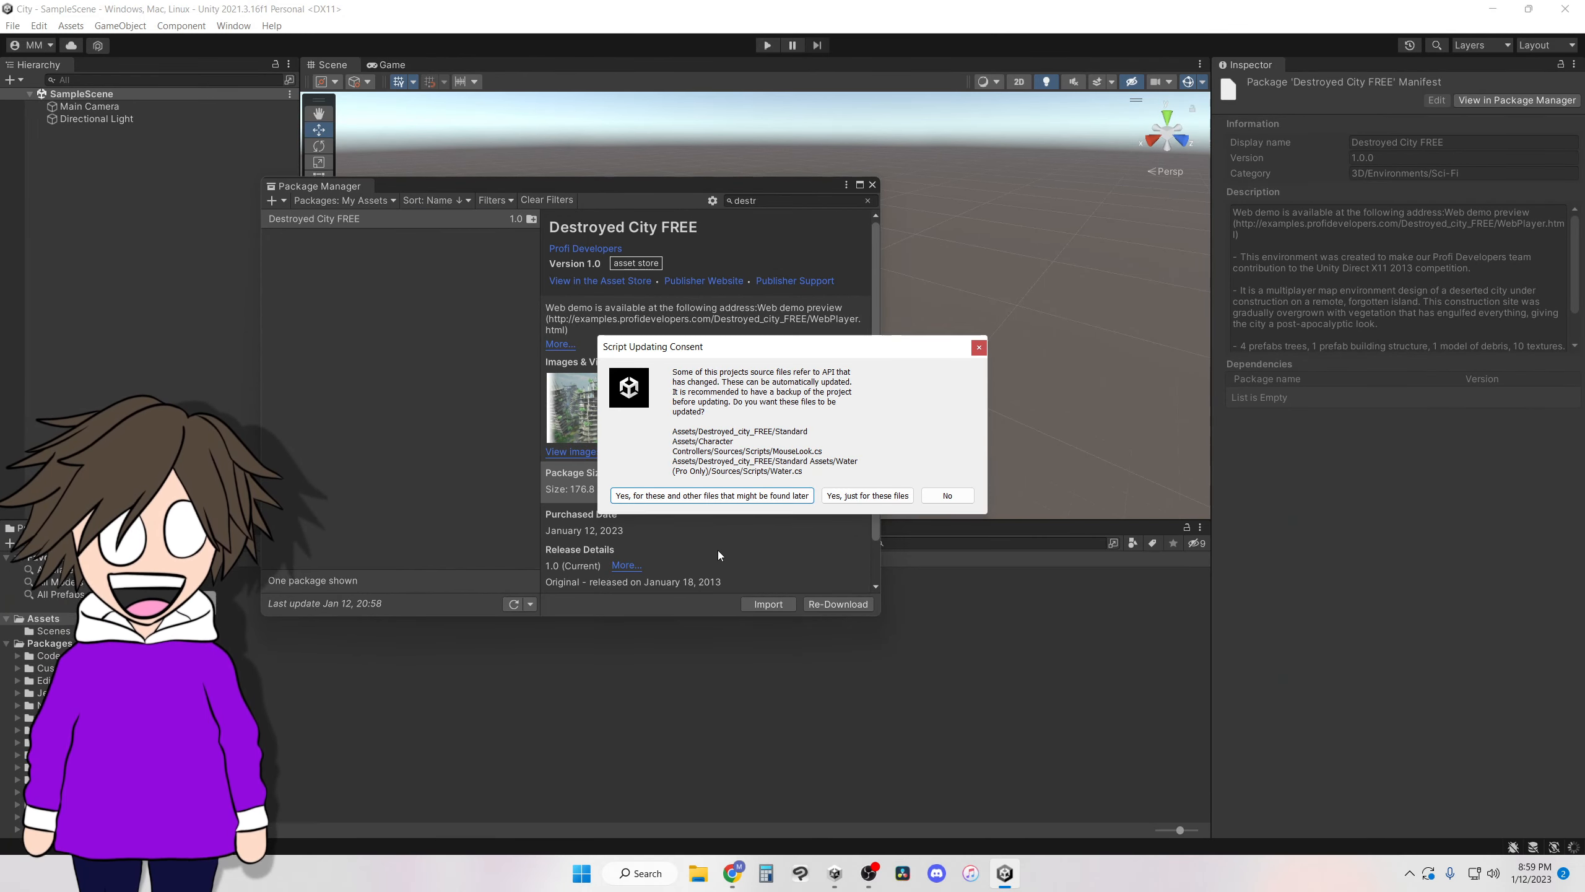
left_click(684, 500)
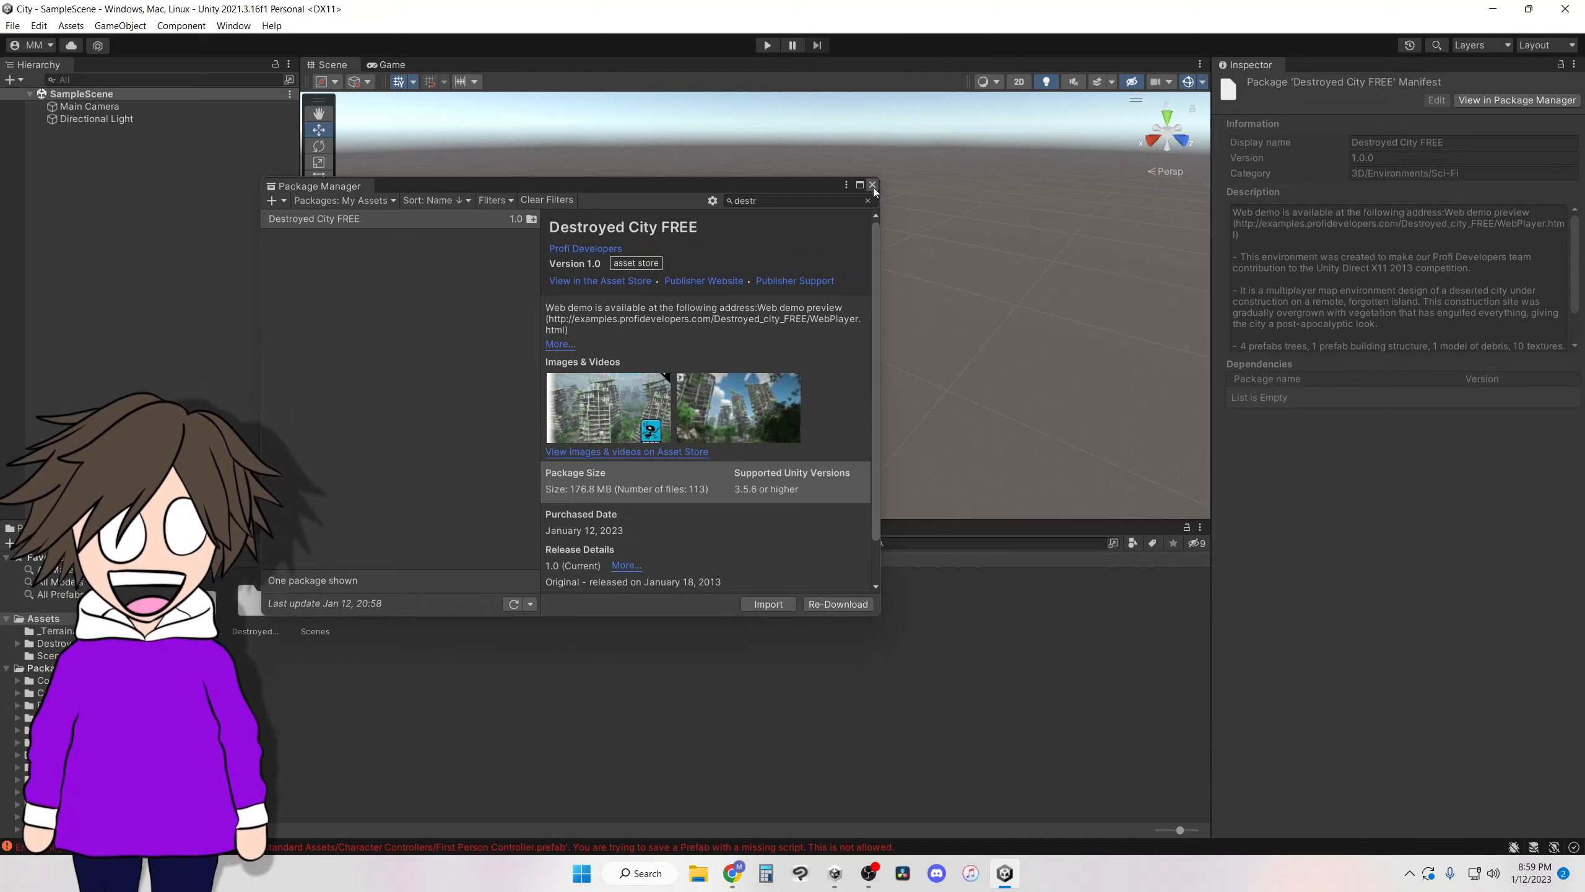
left_click(872, 185)
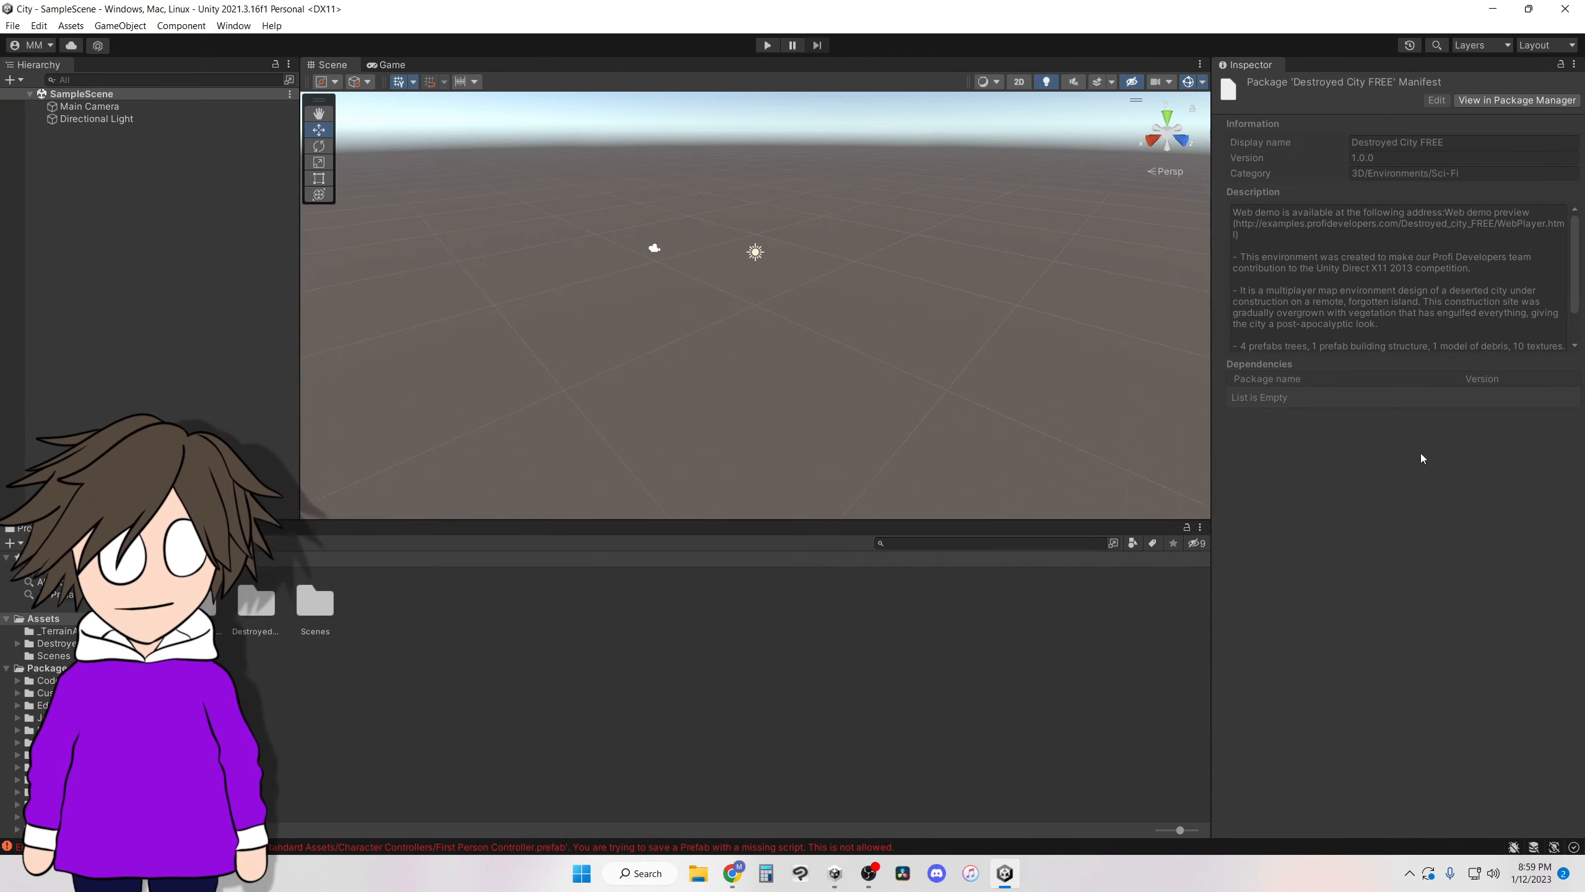
Open the destroyed_city scene from the Scenes folder inside the Destroyed_city_FREE assets folder.
double_click(253, 611)
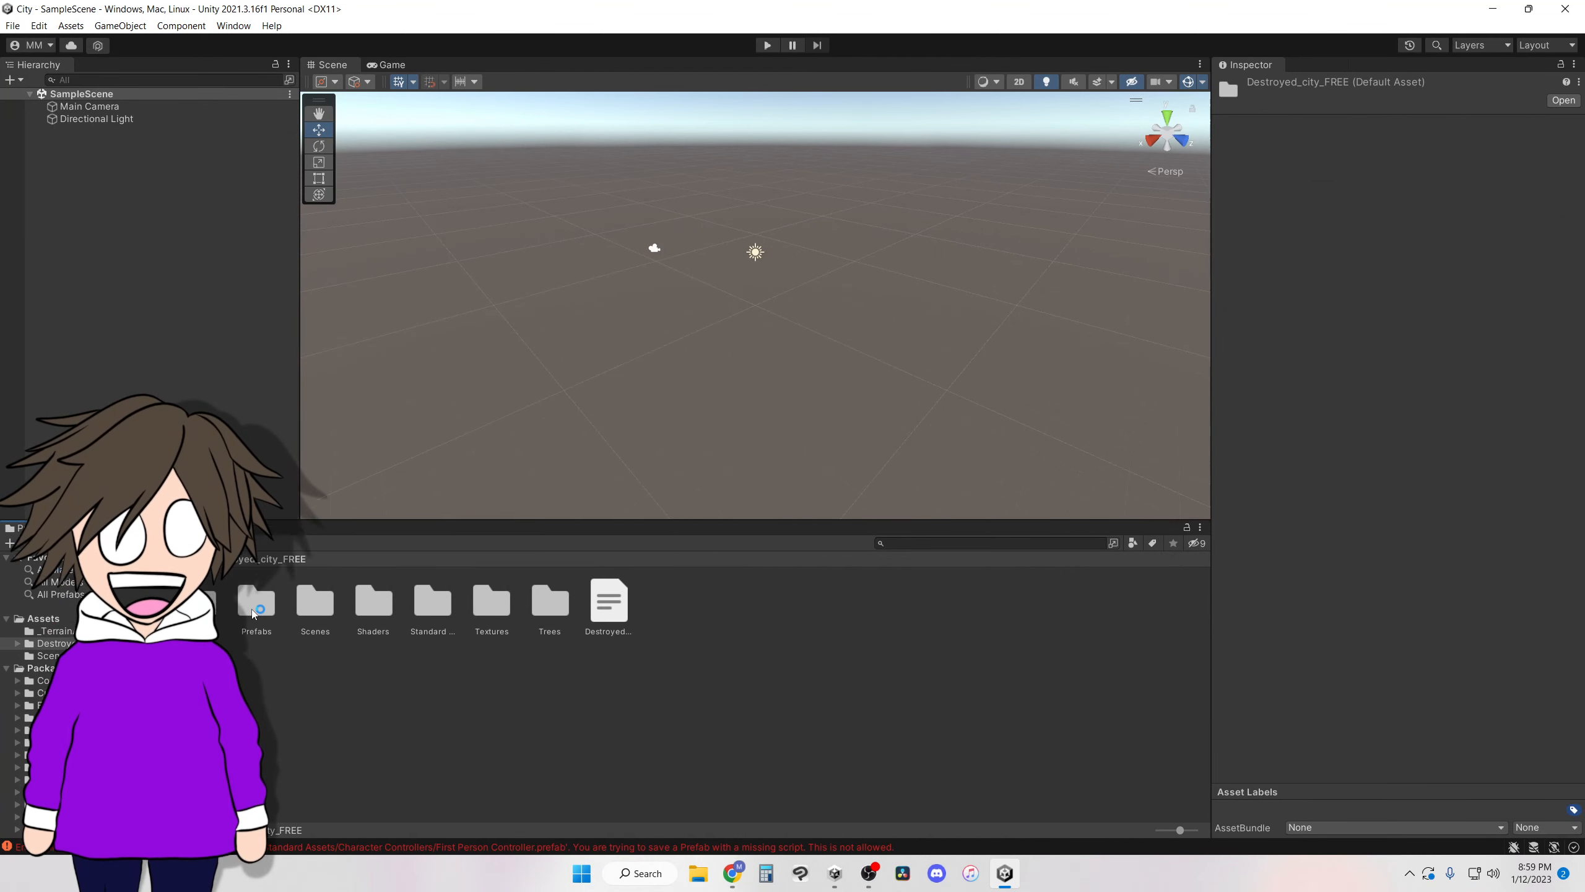
left_click(311, 607)
double_click(311, 607)
double_click(253, 602)
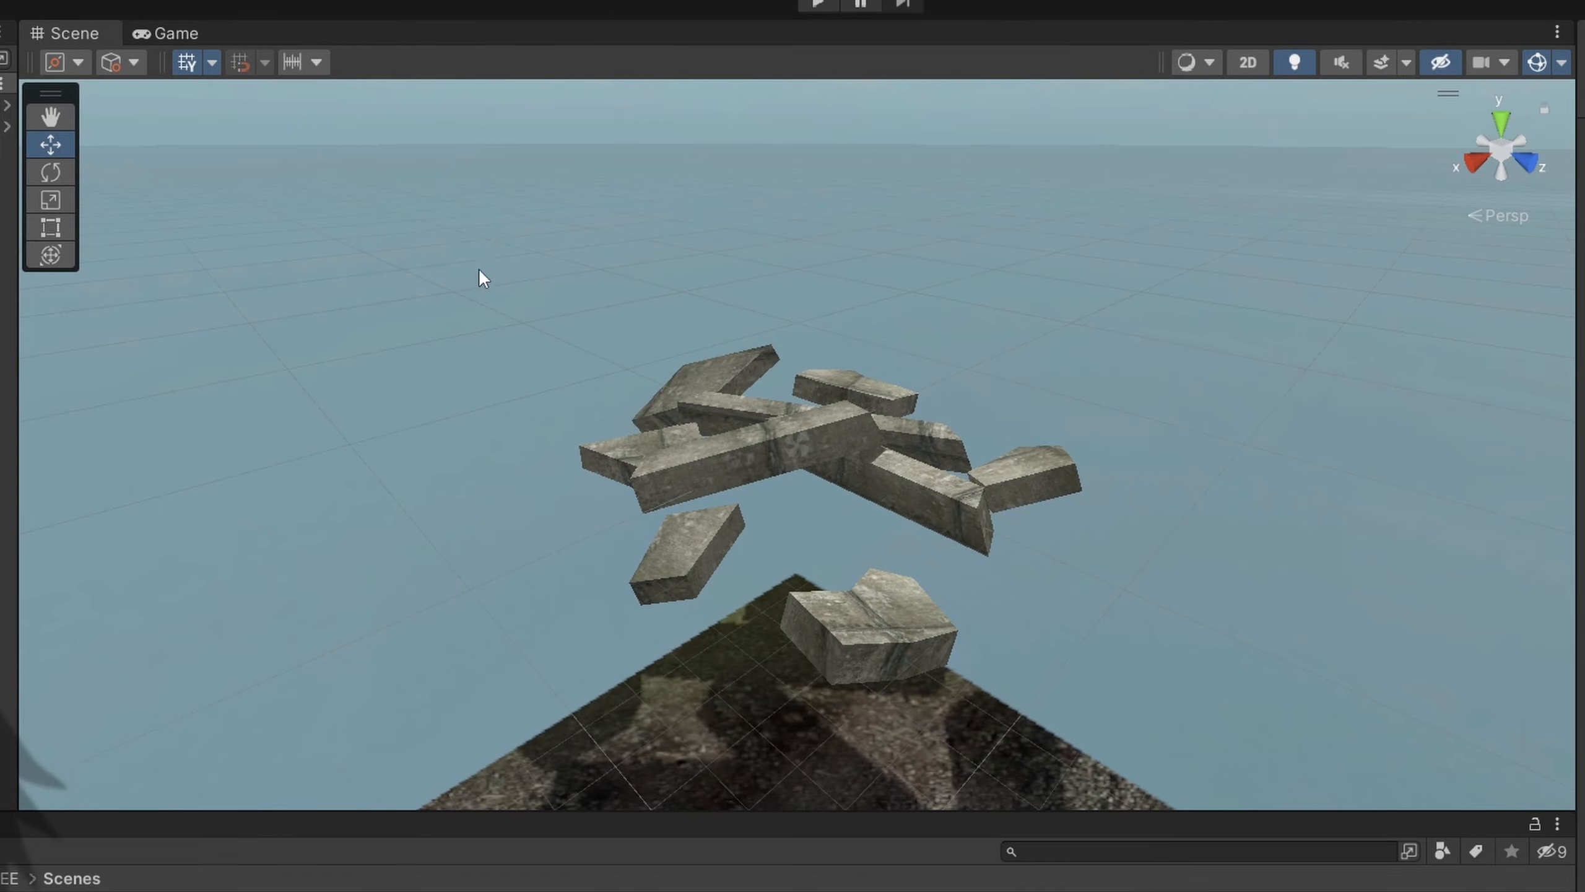
Frame the leaning ruined towers from inside a destroyed building in the Scene view and switch to the Game view.
right_click_drag(997, 307, 62, 438)
key("e")
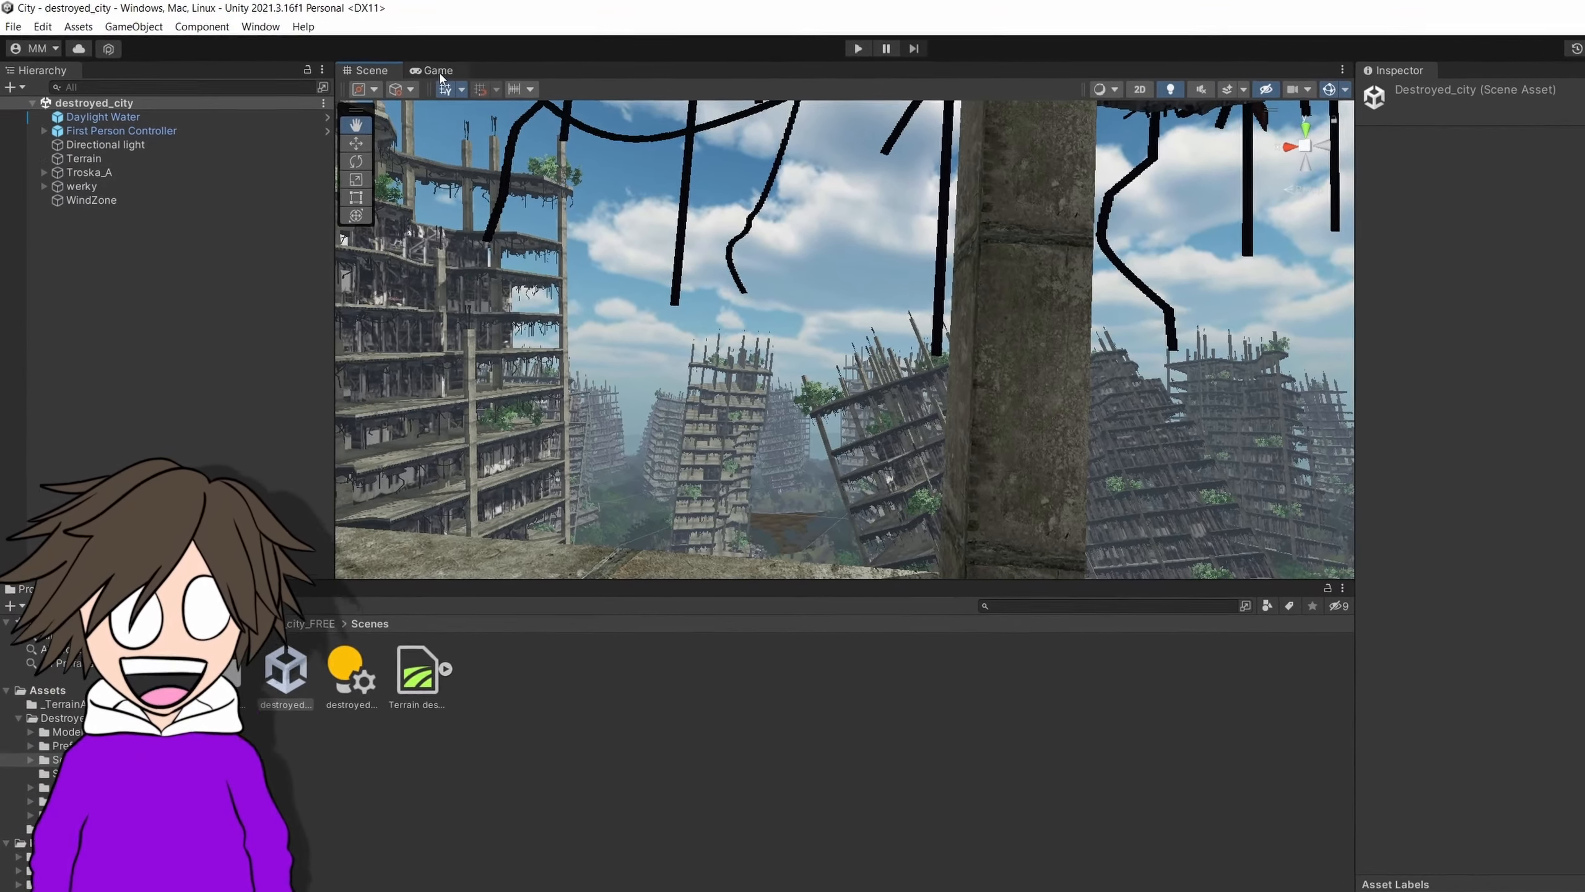
left_click(389, 64)
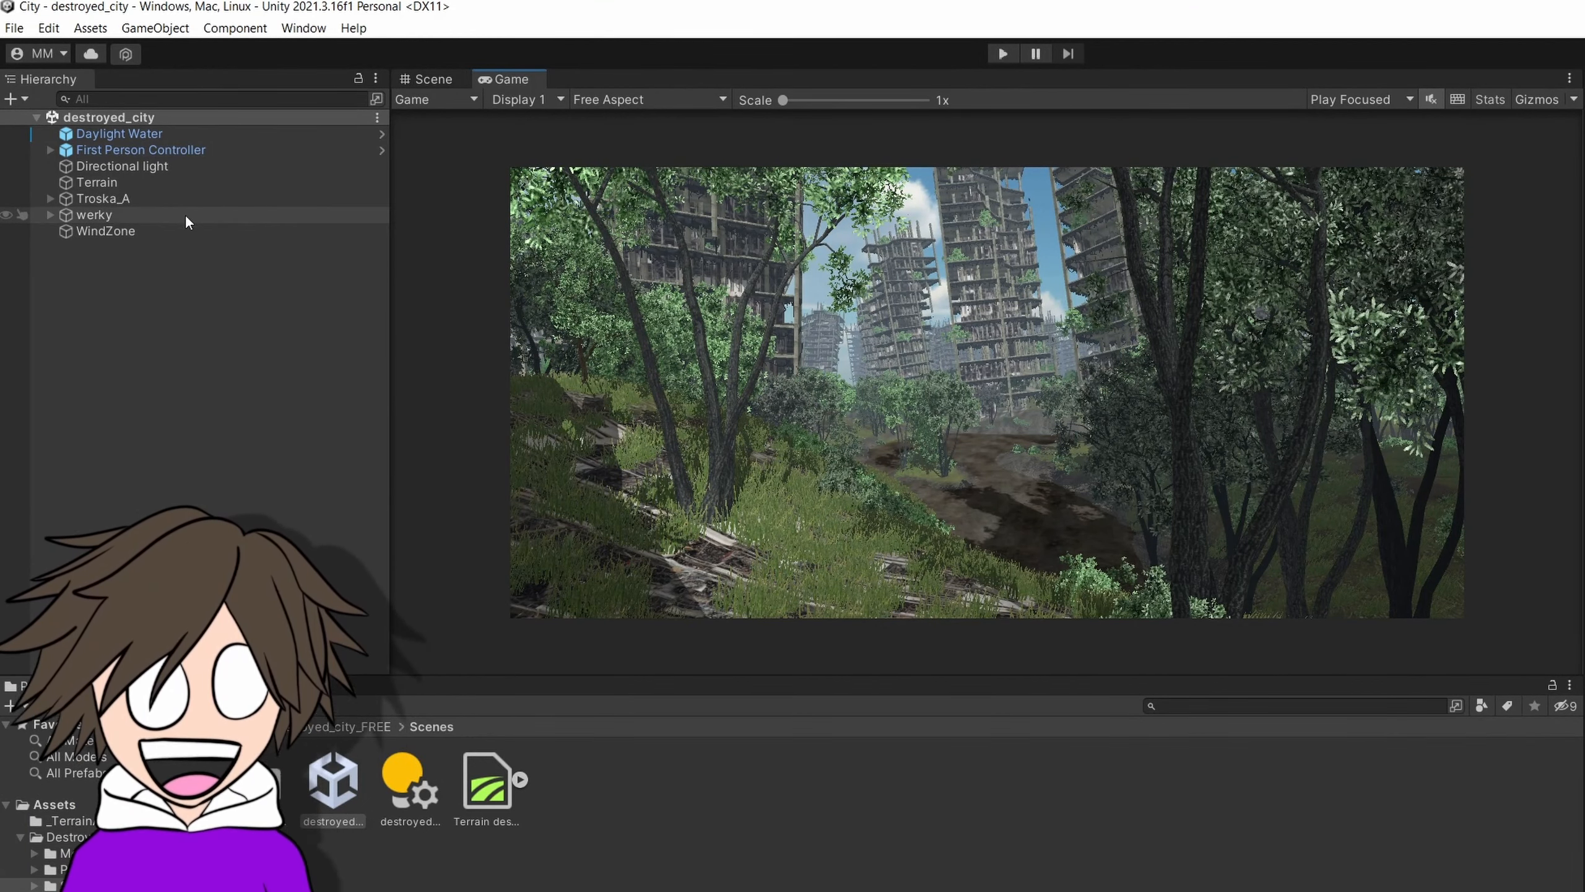
Delete the First Person Controller object from the destroyed_city scene.
left_click(164, 149)
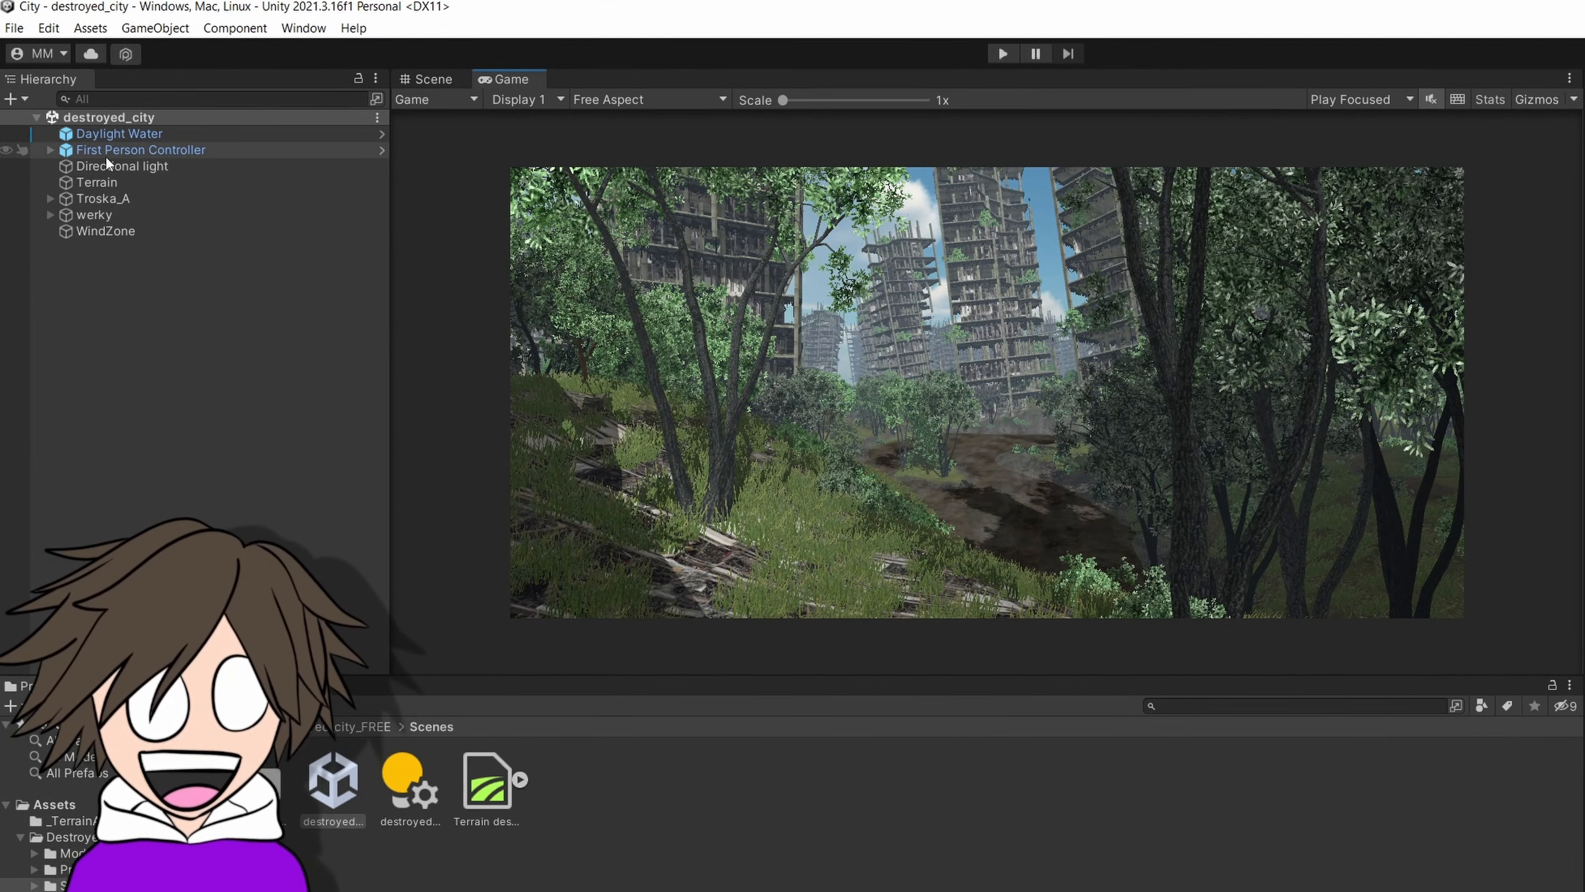
right_click(107, 157)
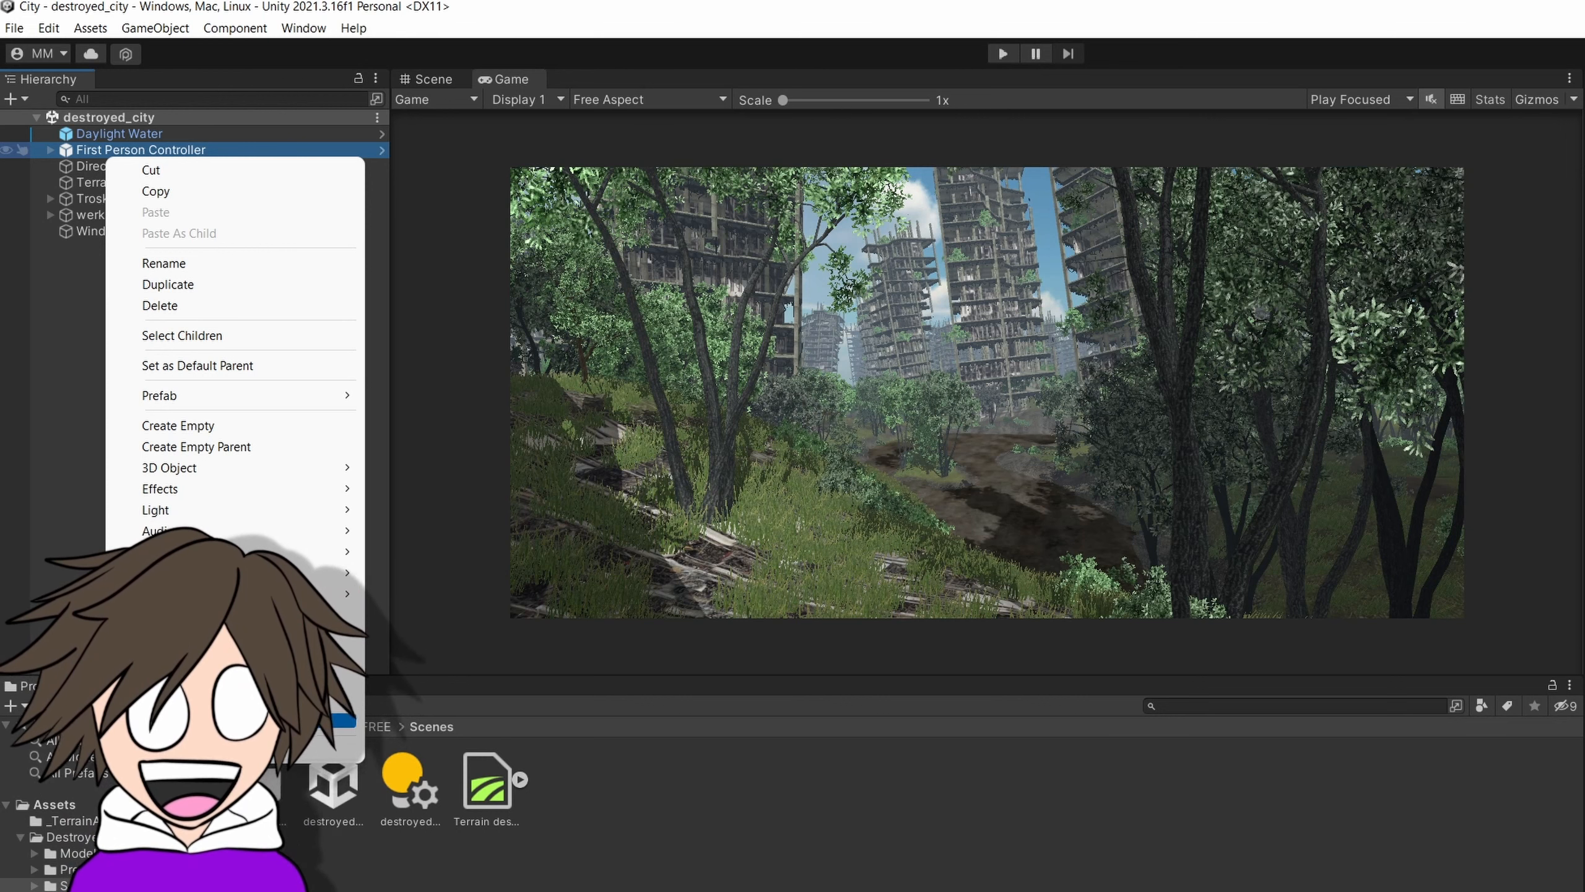
left_click(181, 305)
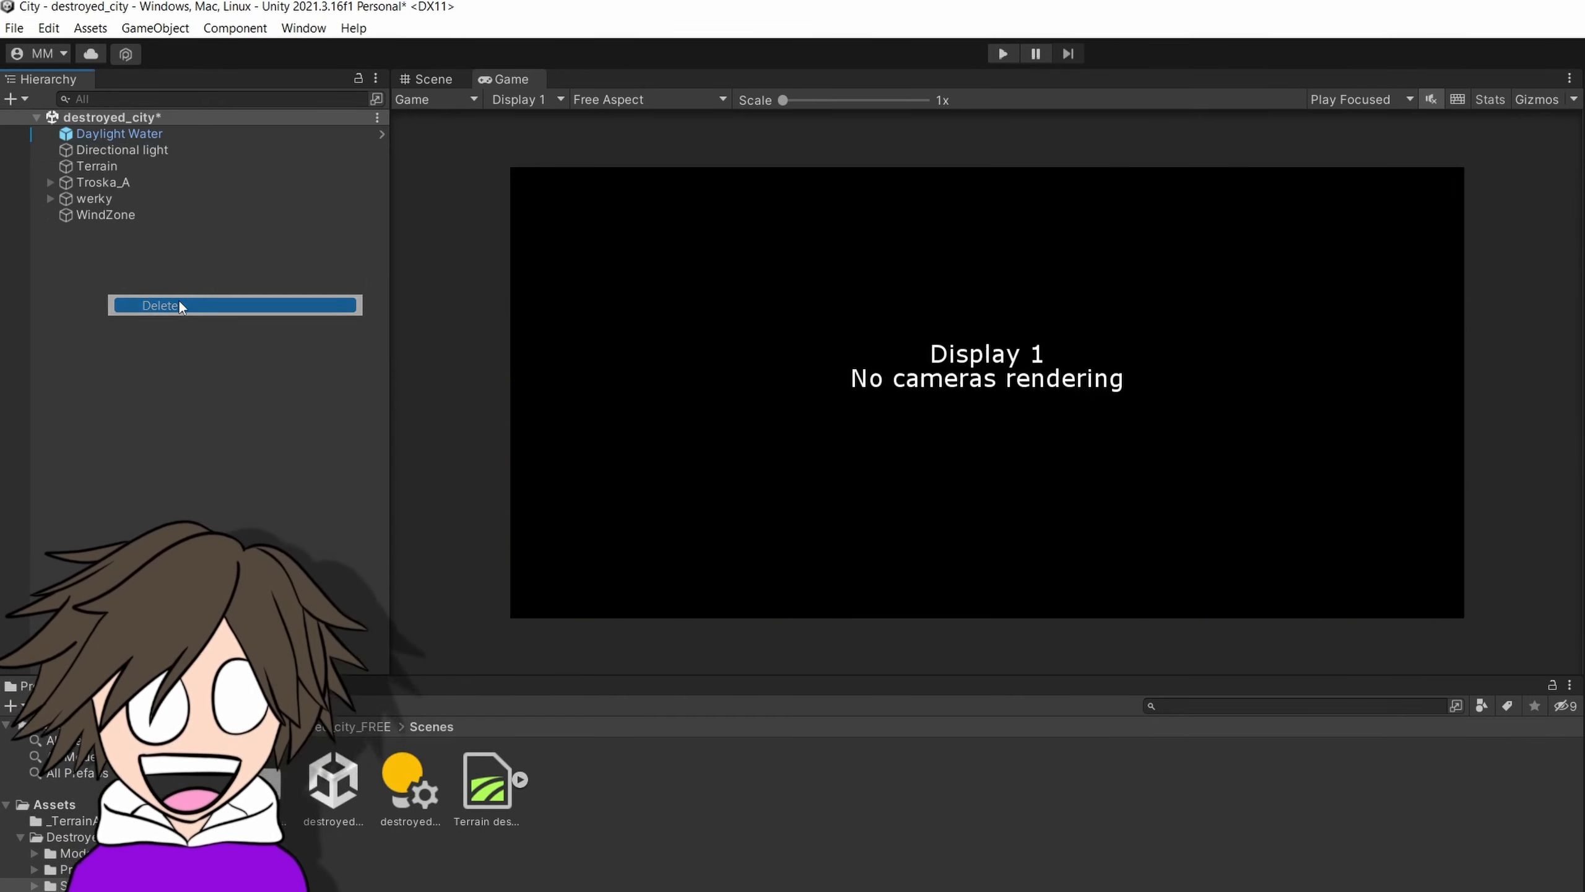
Add a new Camera object to the destroyed_city scene.
right_click(140, 311)
right_click(115, 266)
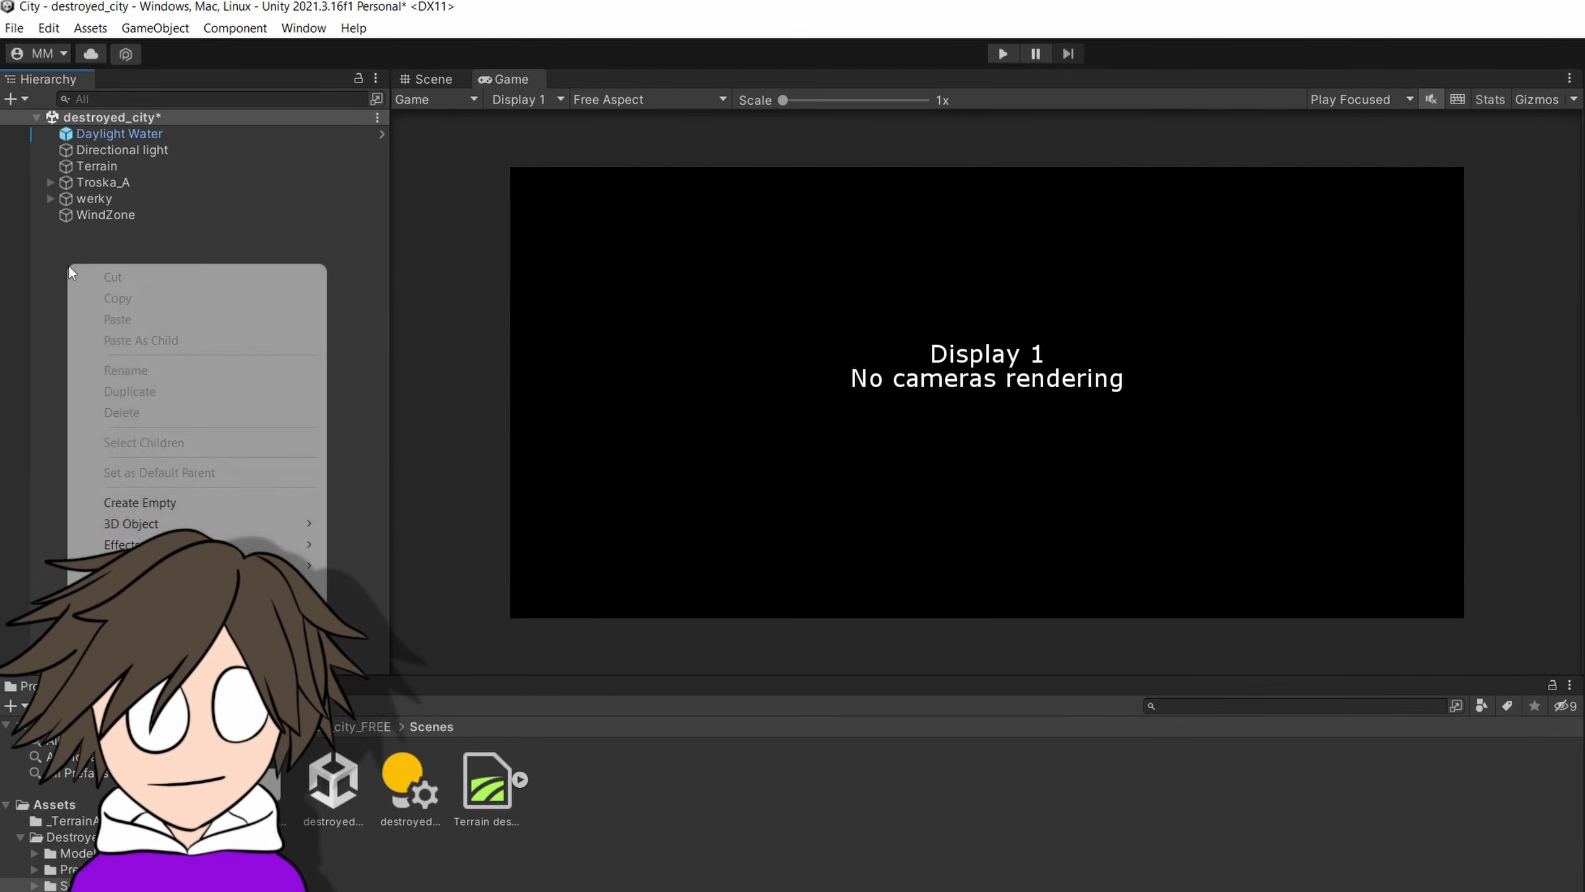
left_click(125, 679)
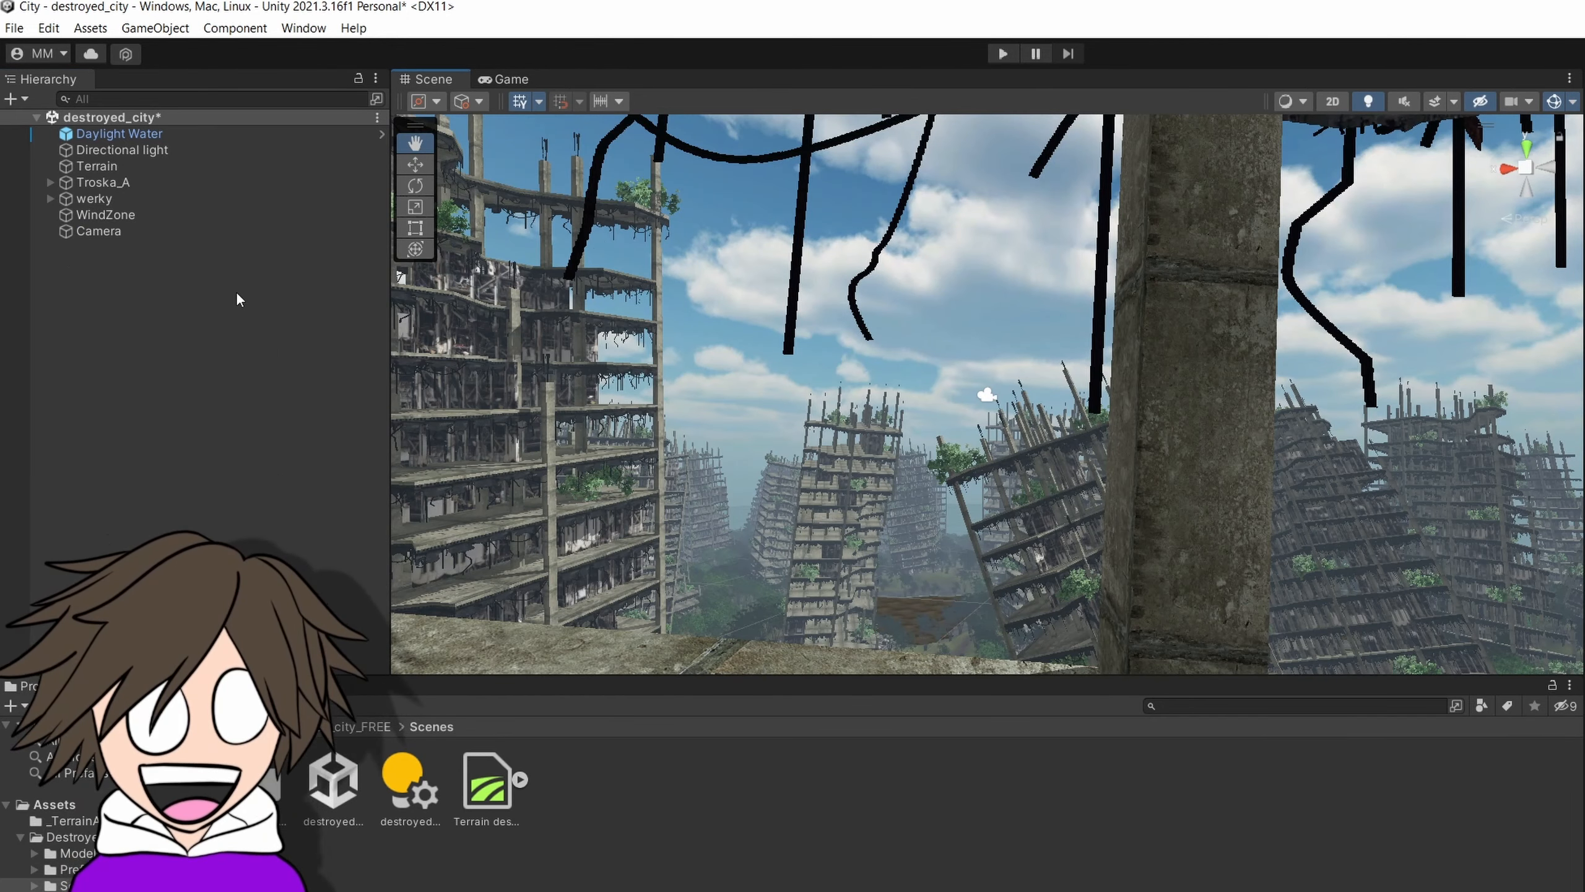
Align the new Camera with the current Scene view and check its framing in the Game view.
left_click(107, 233)
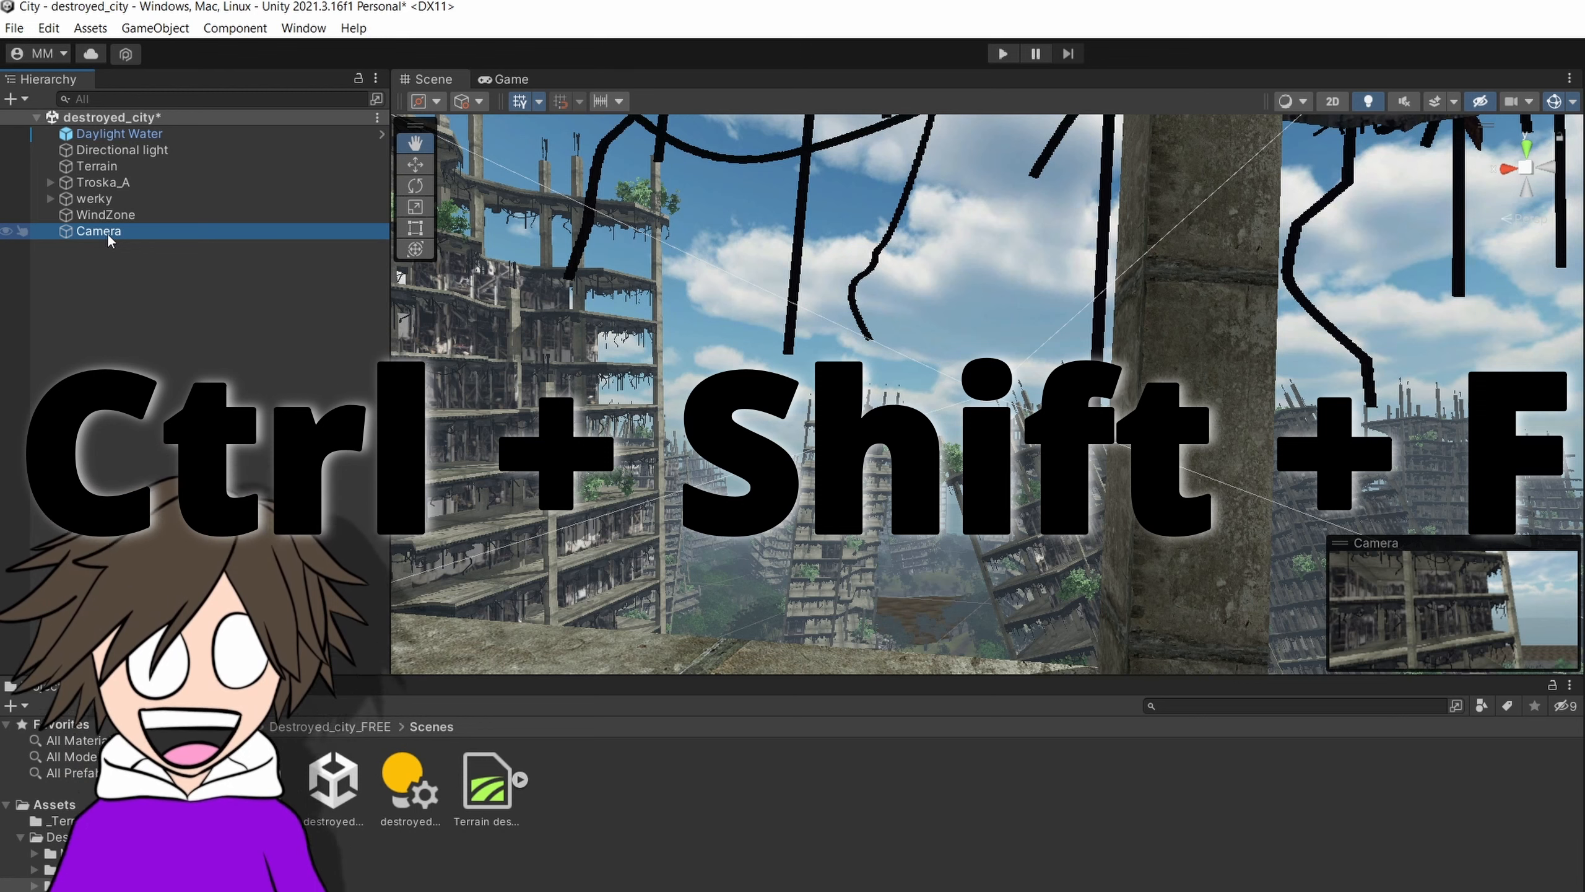
key("ctrl+shift+f")
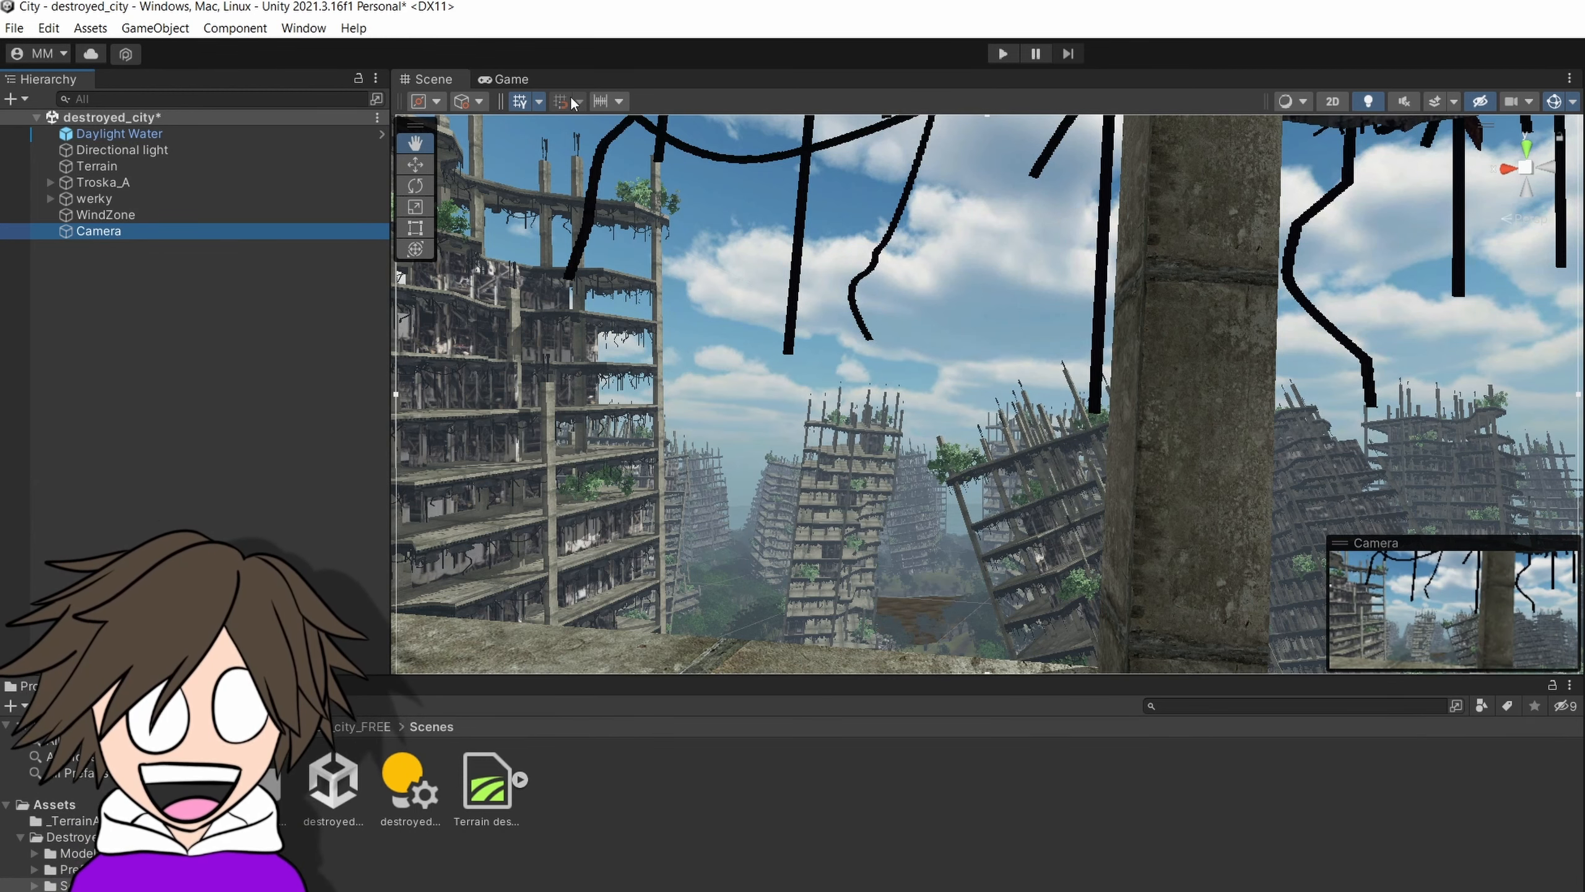
left_click(505, 79)
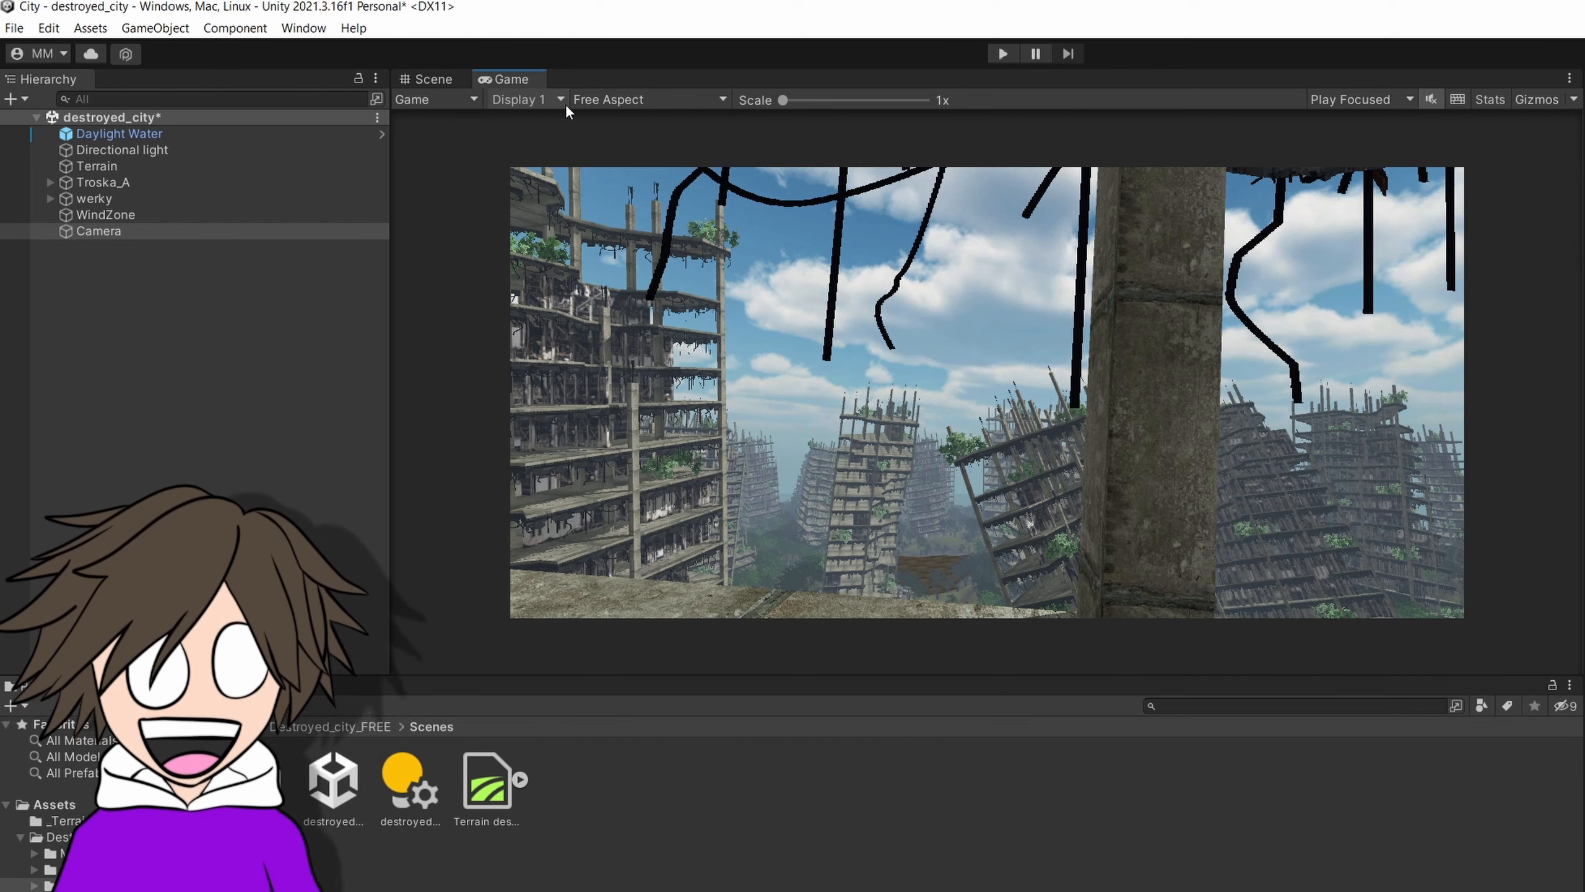
Turn off Low Resolution Aspect Ratios for the Game view and set its resolution to 4K UHD (3840x2160).
left_click(721, 98)
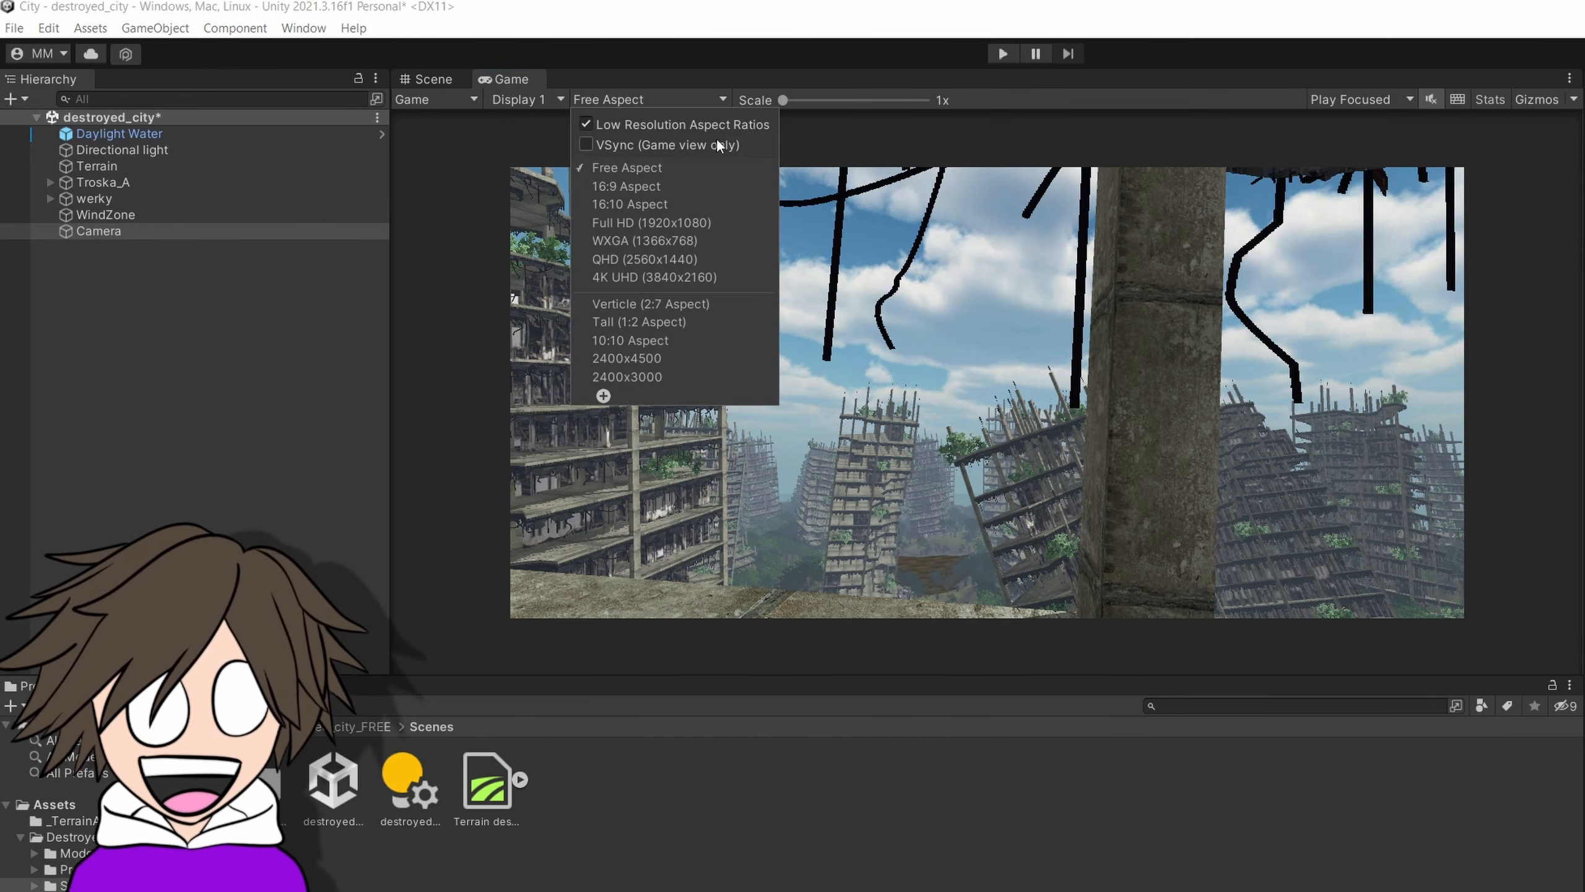
left_click(618, 125)
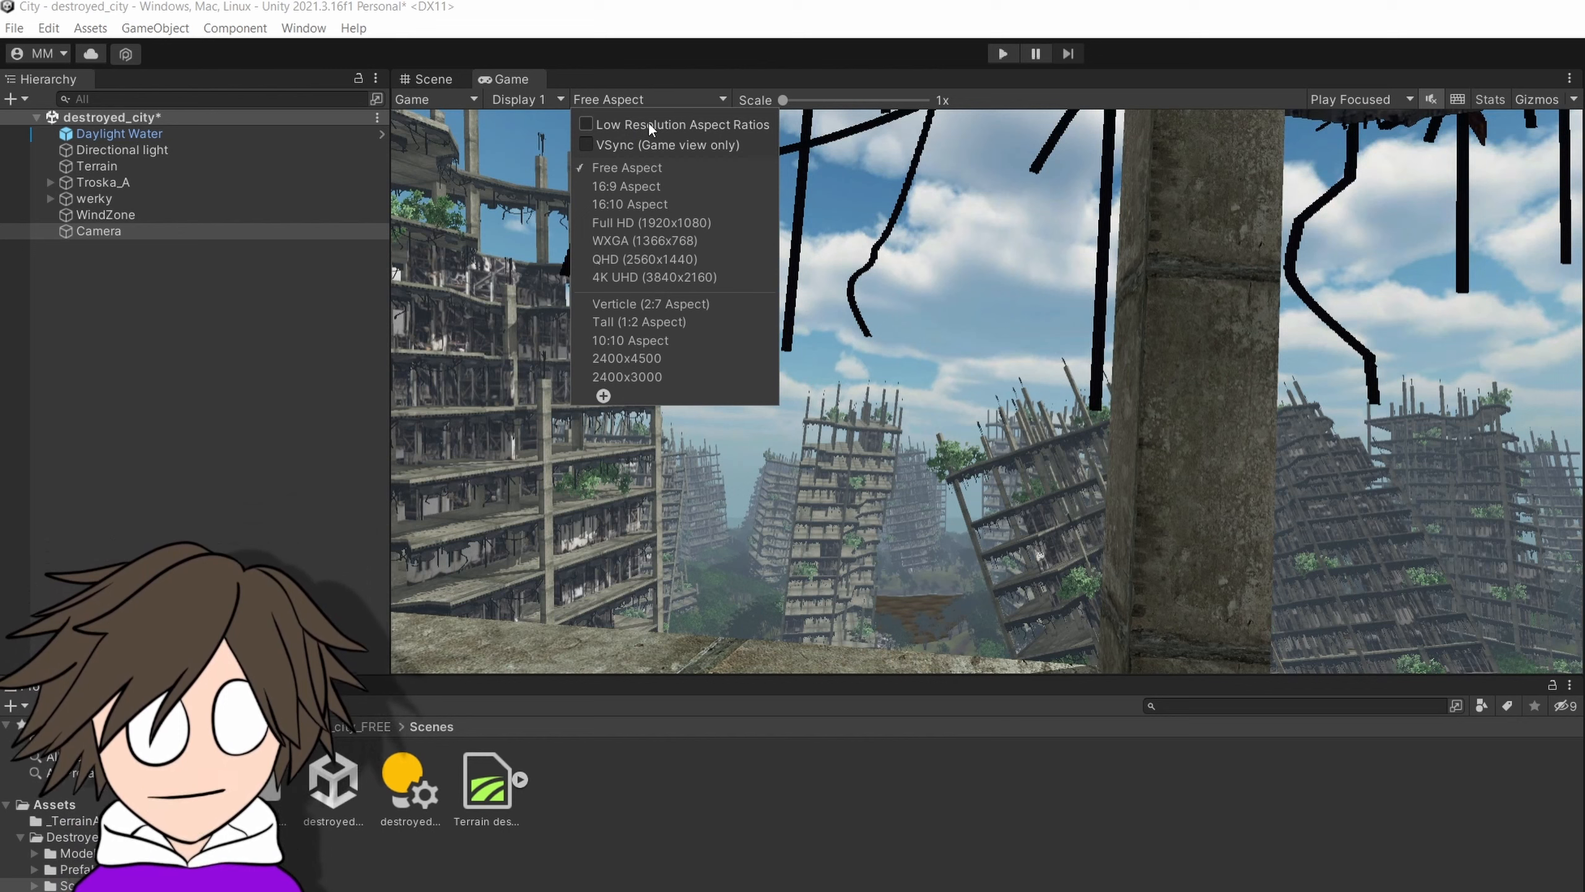
left_click(604, 396)
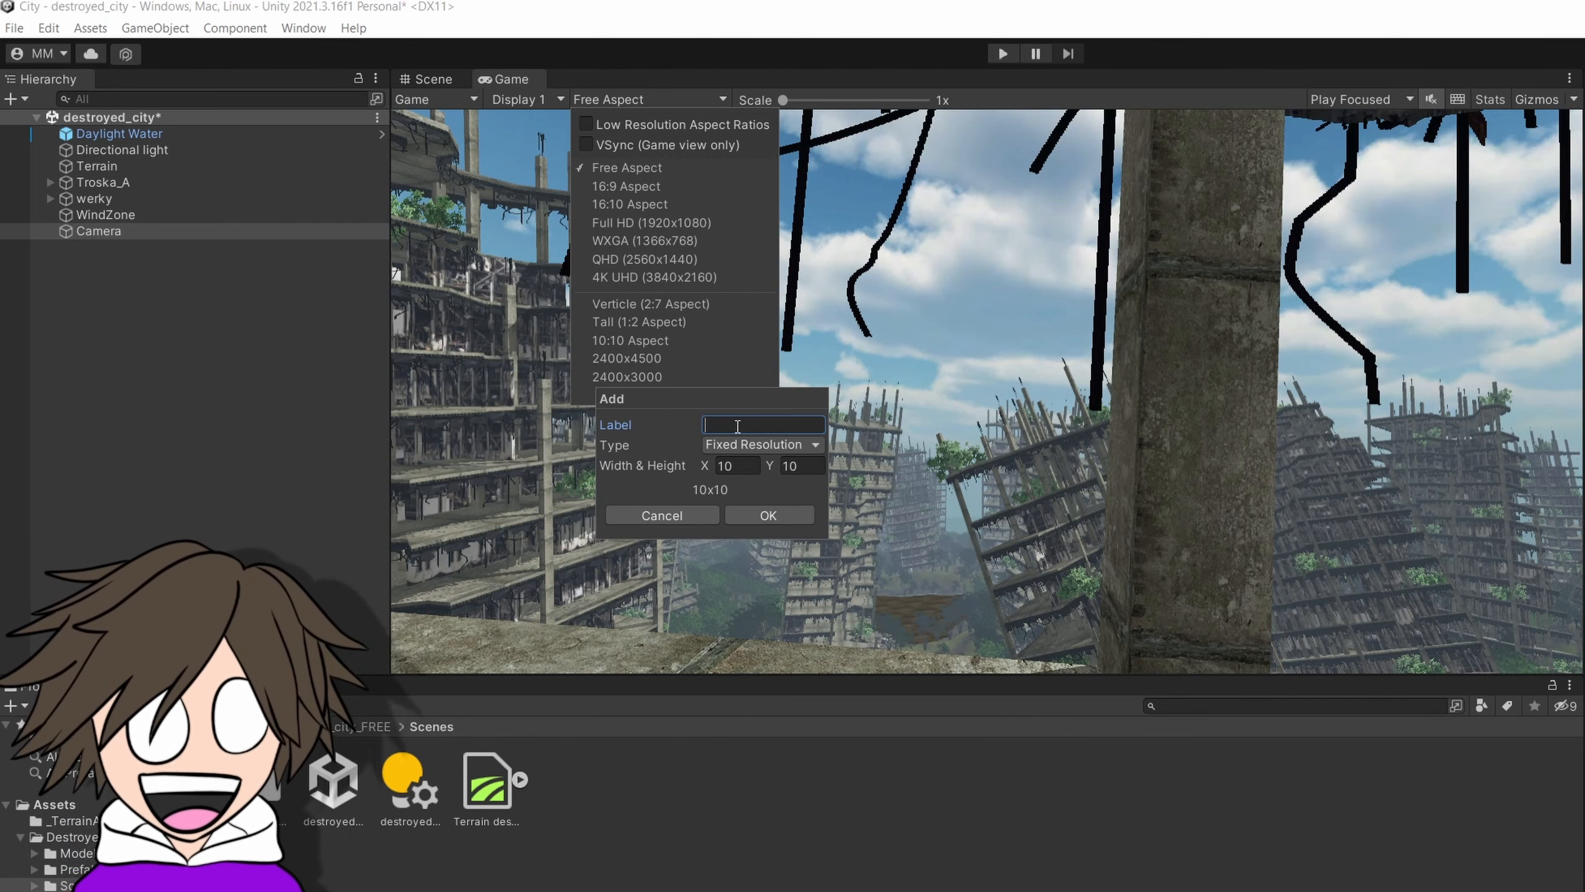
left_click(755, 445)
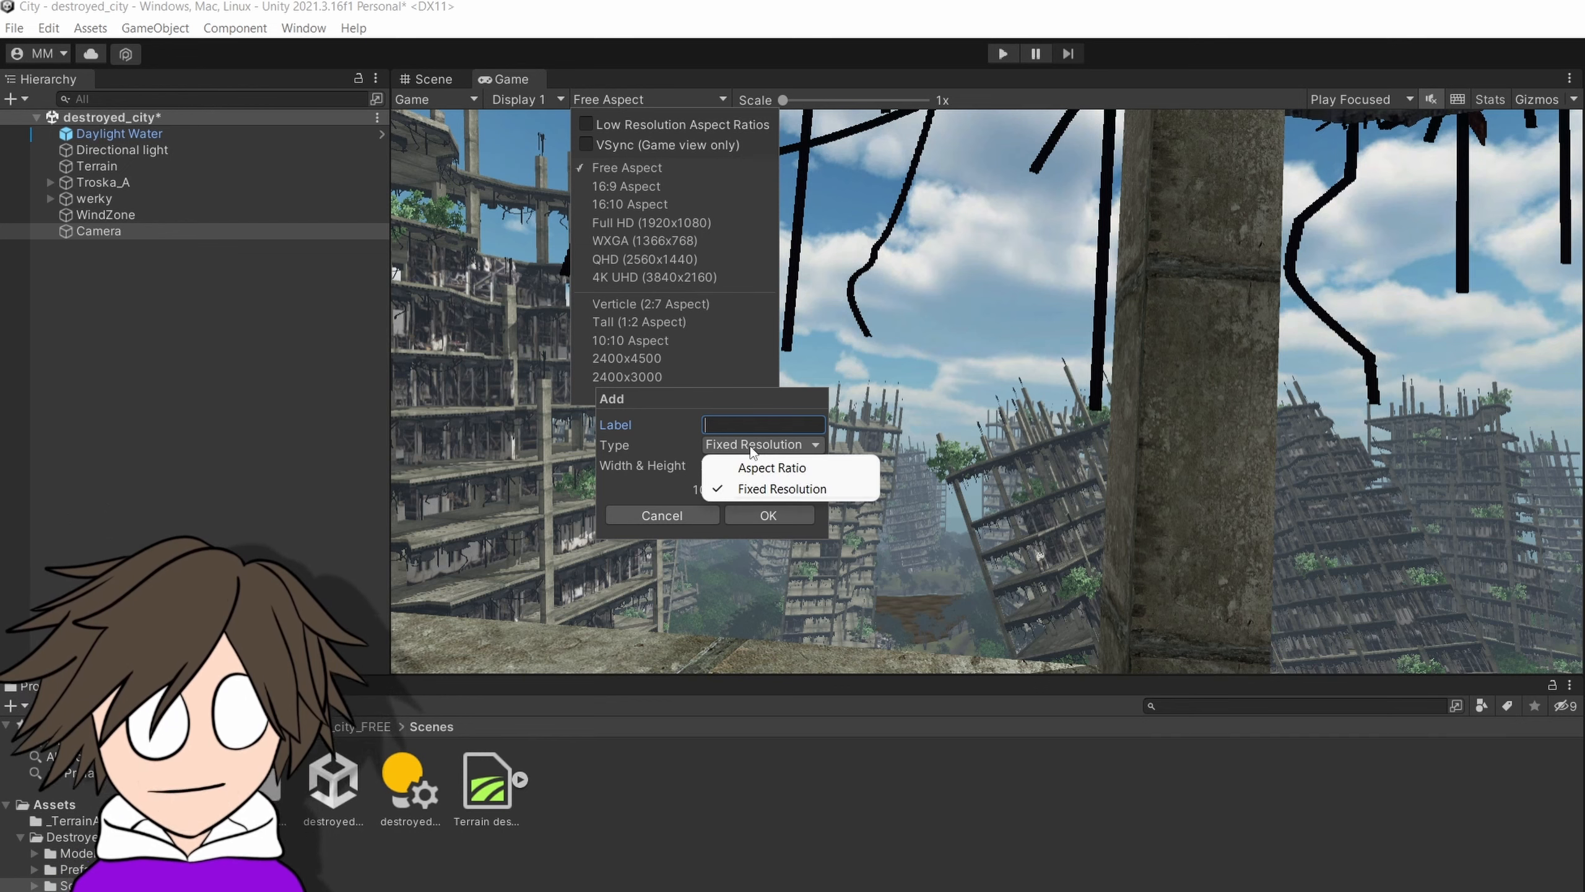
left_click(694, 443)
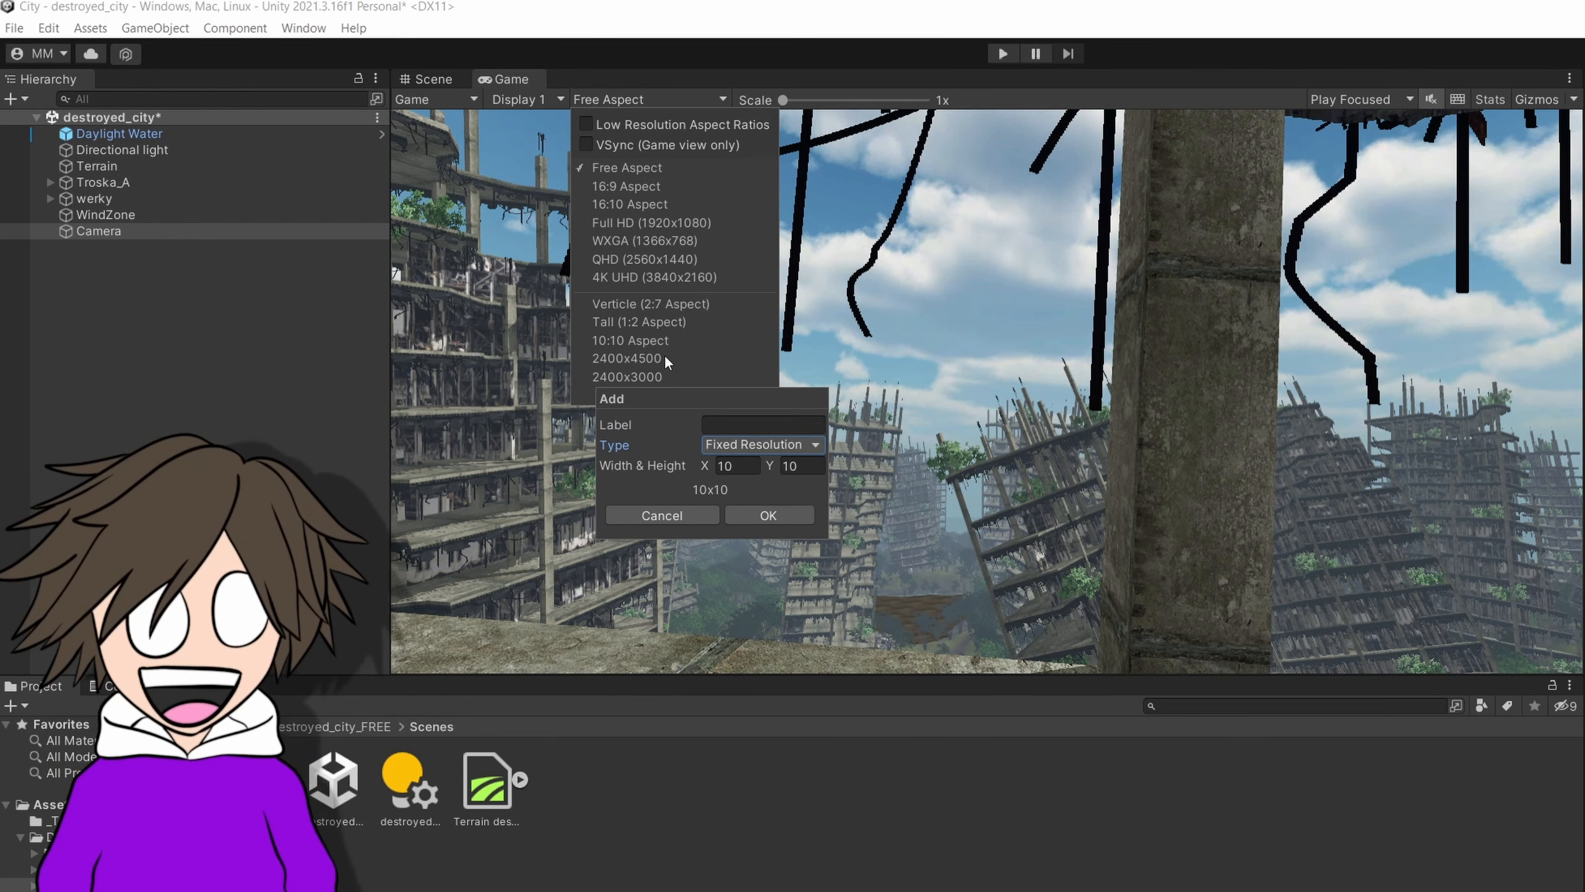
left_click(664, 280)
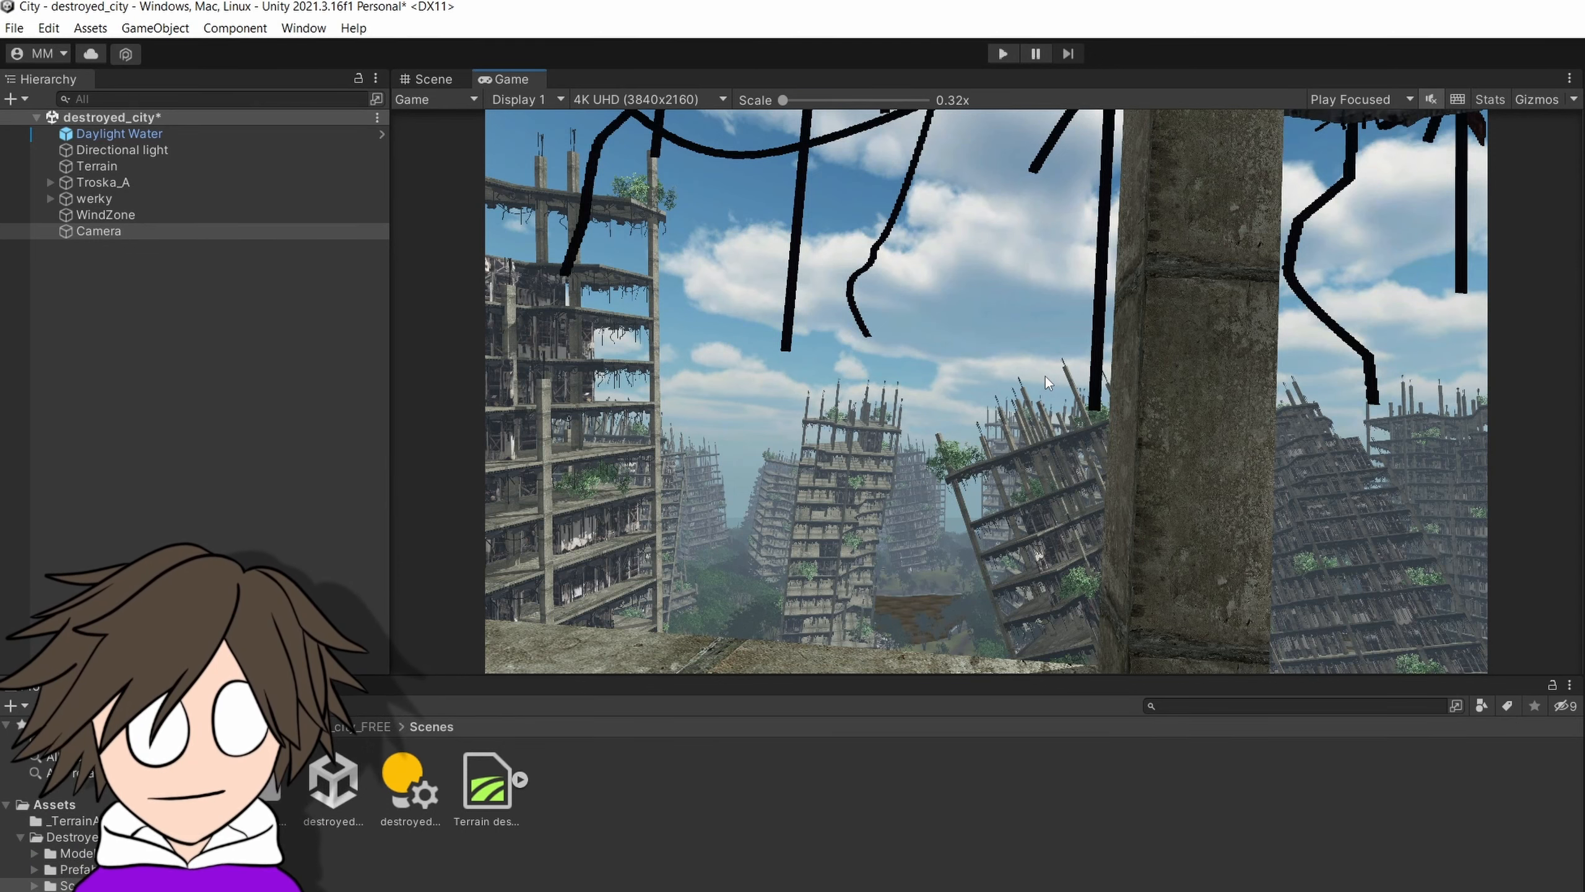
Adjust the Camera object's Y position to refine the framing of the ruined towers.
left_click(125, 237)
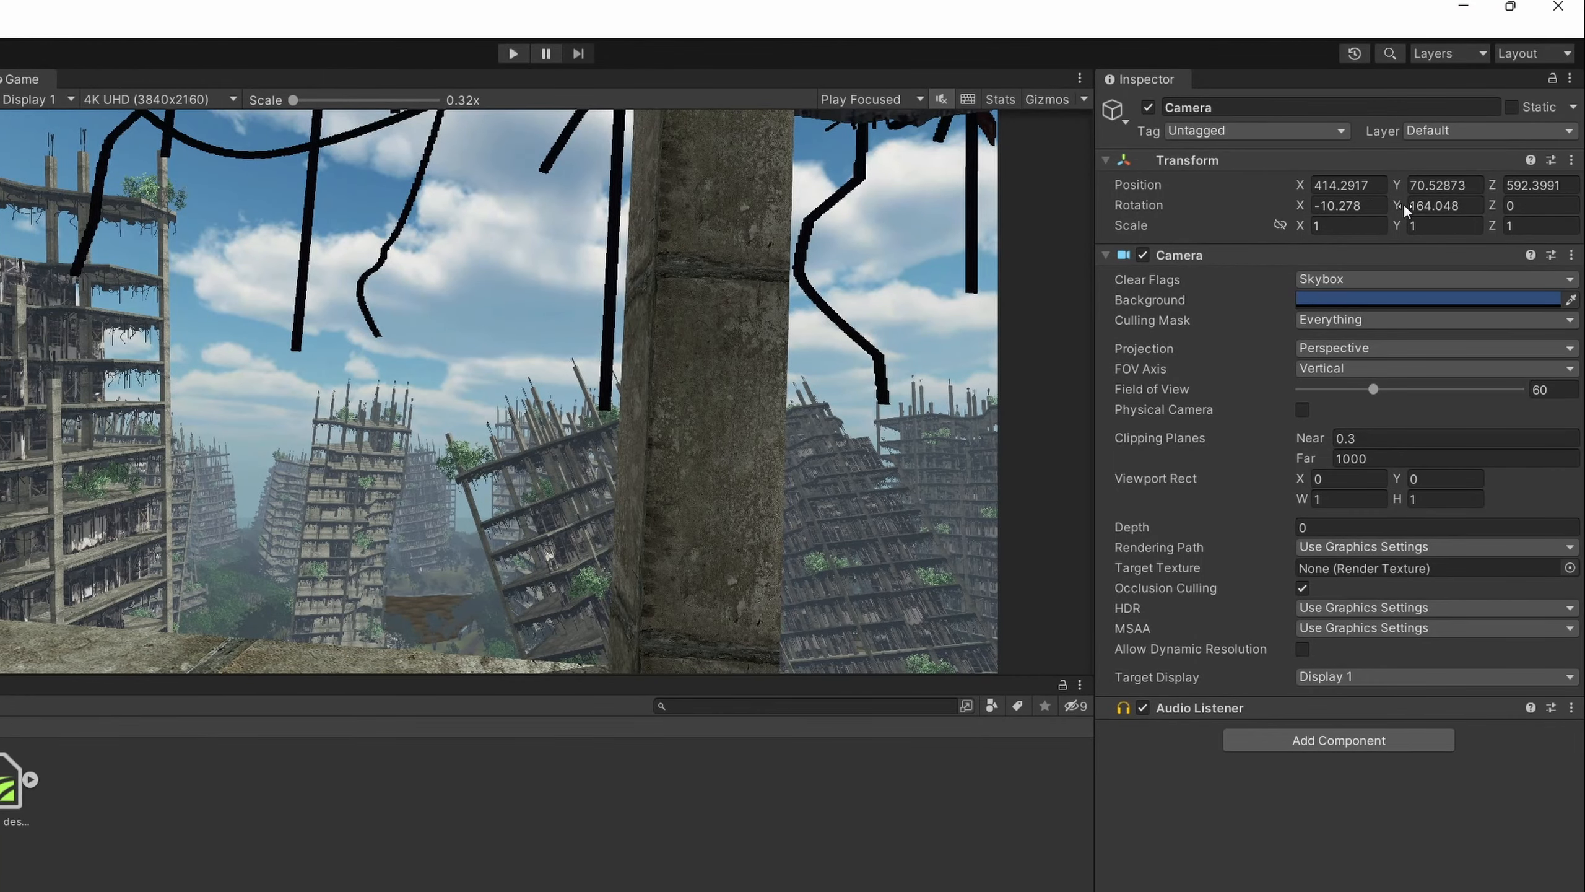
left_click_drag(1403, 182, 1307, 183)
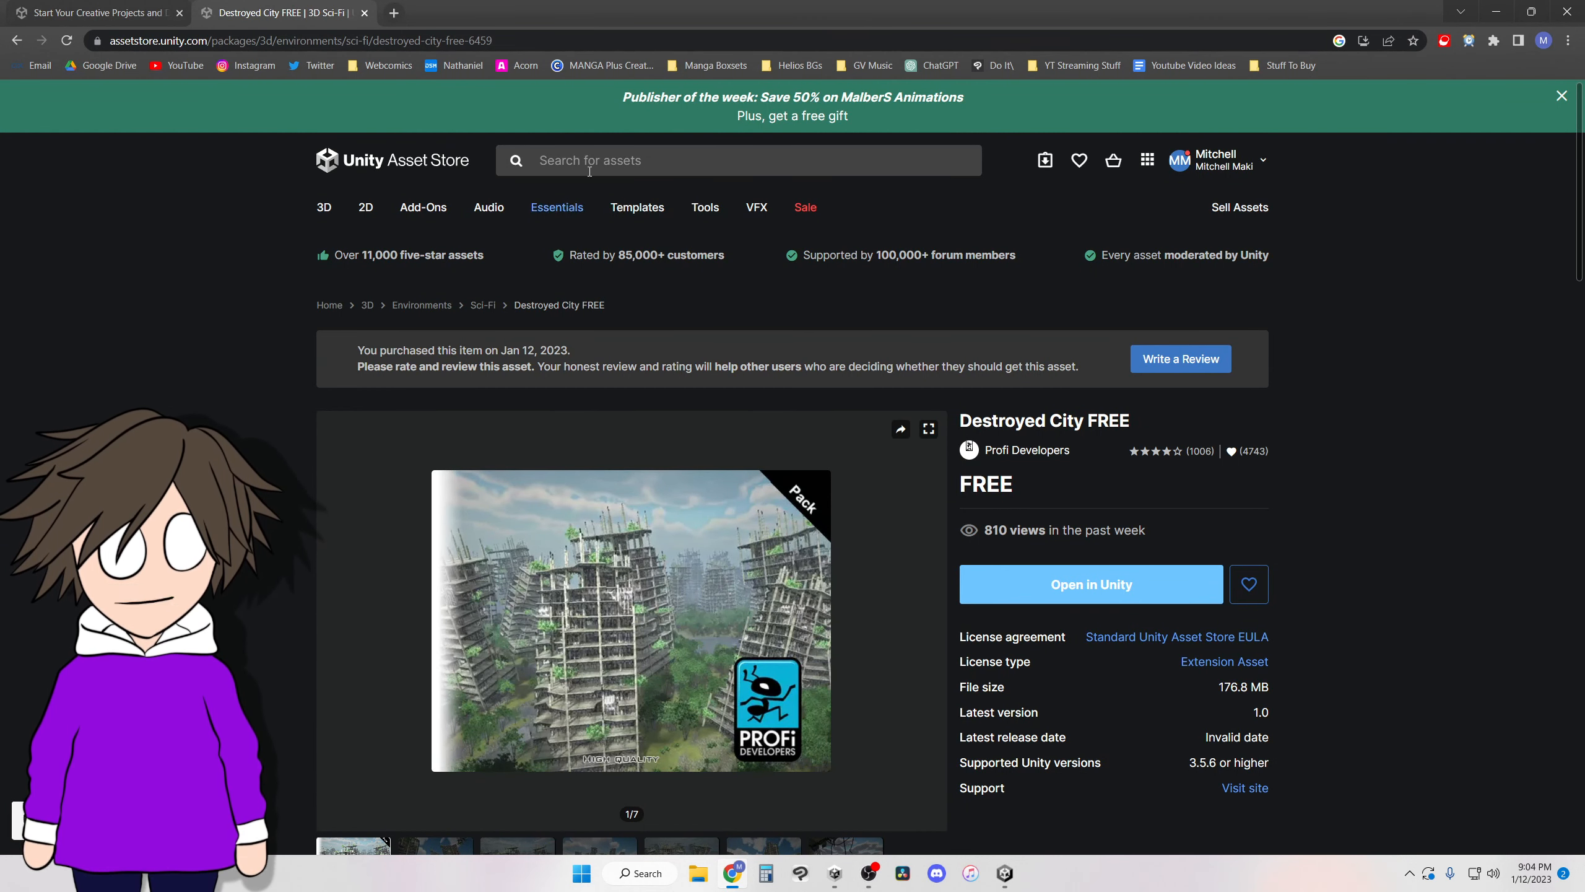
Switch to the Unity Asset Store in the browser, search for skybox assets and filter the results to Free Assets.
left_click(589, 164)
left_click(562, 265)
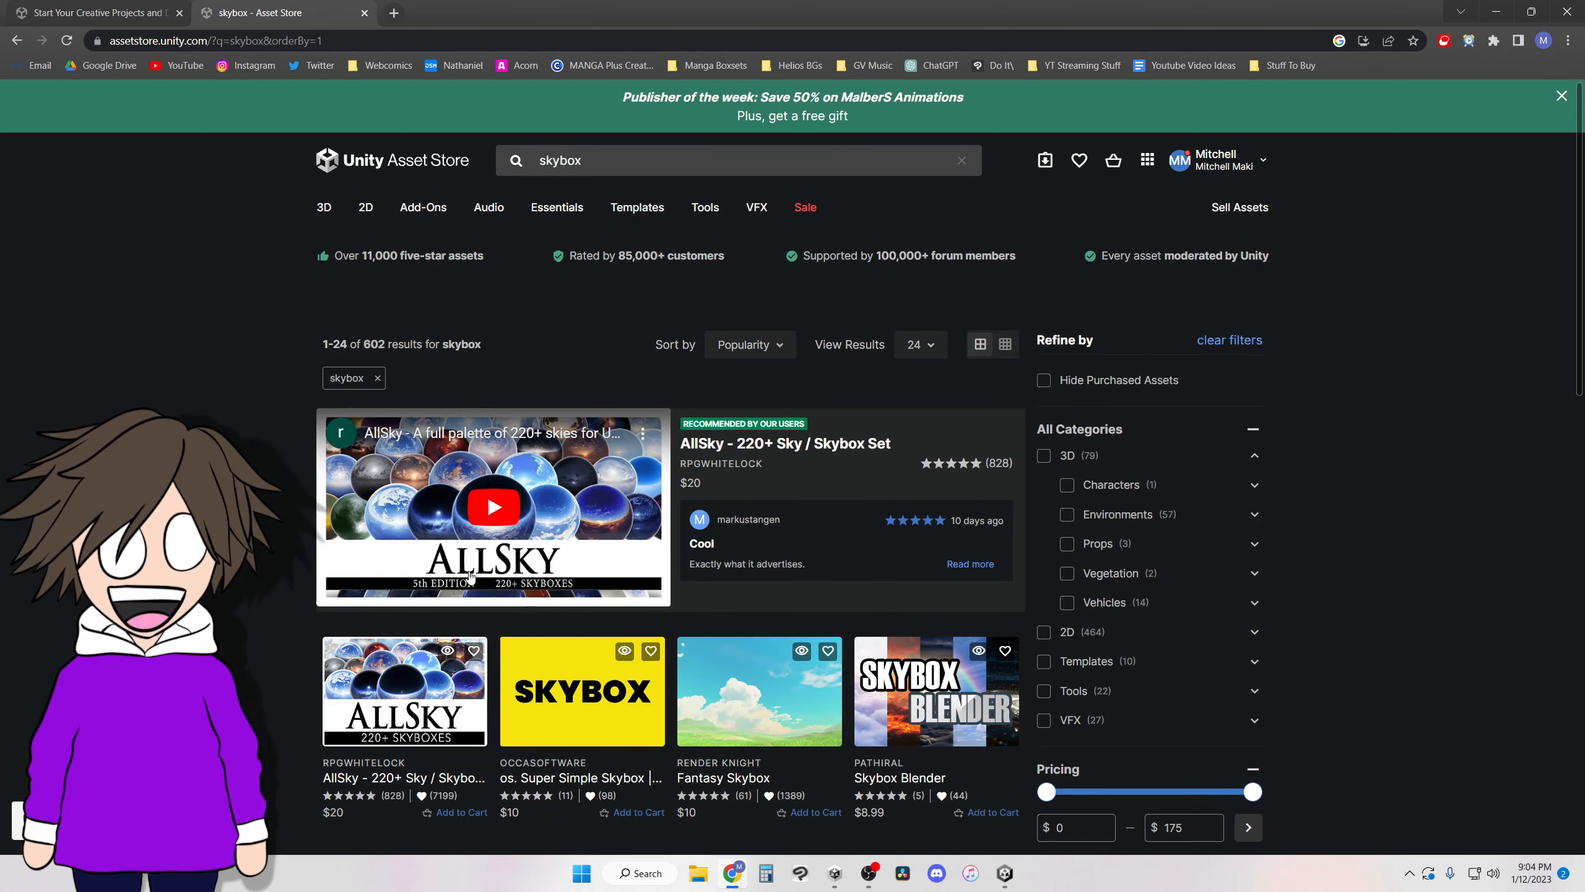
scroll(470, 576, "down", 6)
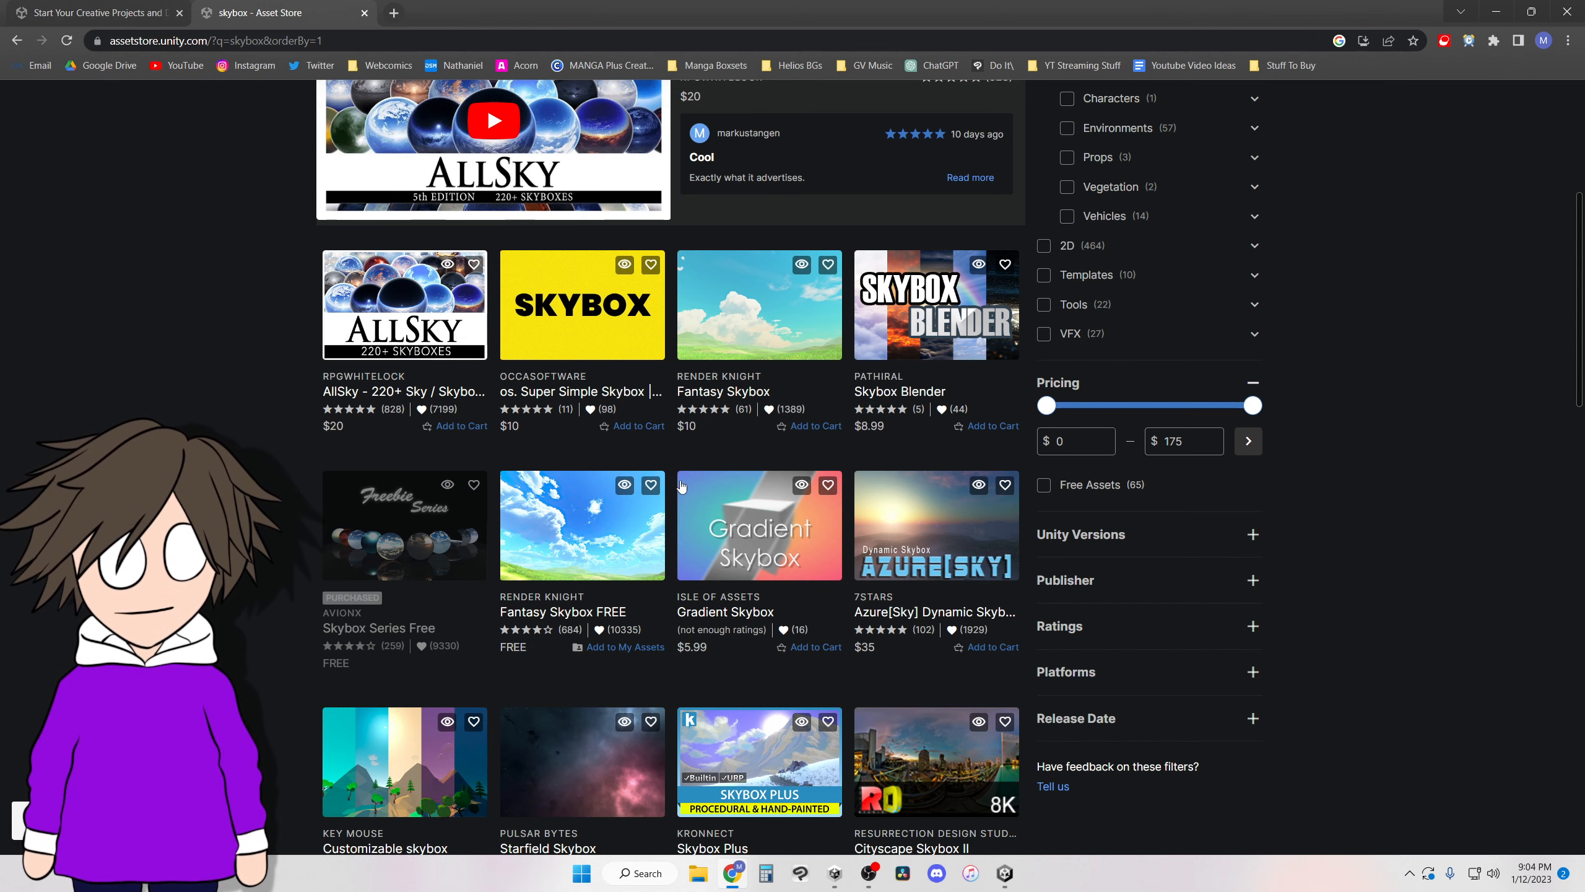
left_click(1043, 485)
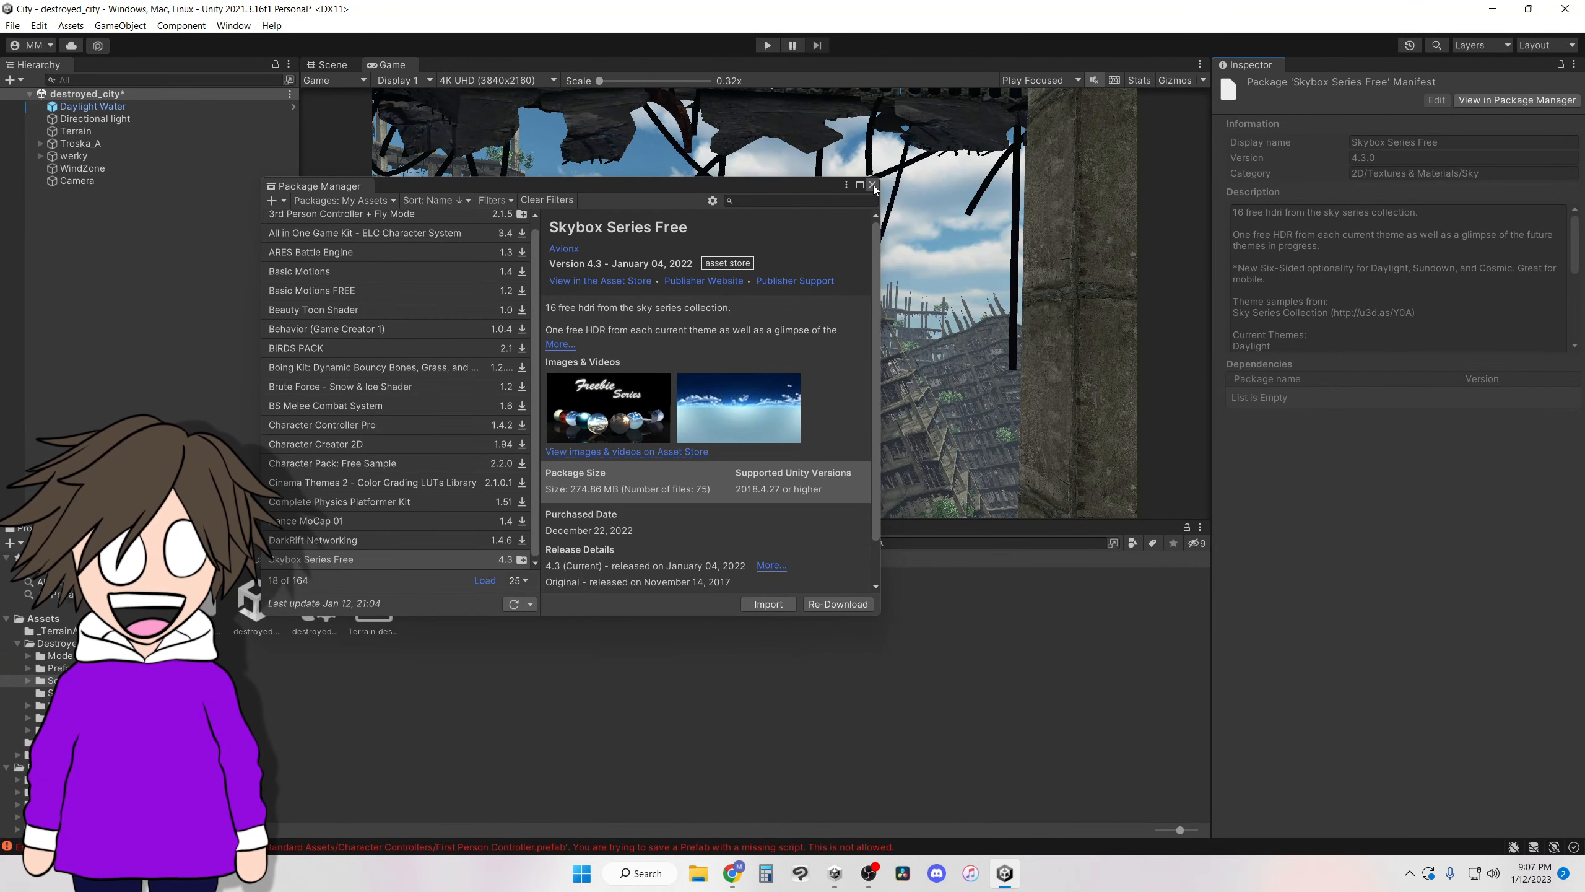
Close the Package Manager and open the imported SkySeries Freebie folder in the project's Assets.
left_click(873, 184)
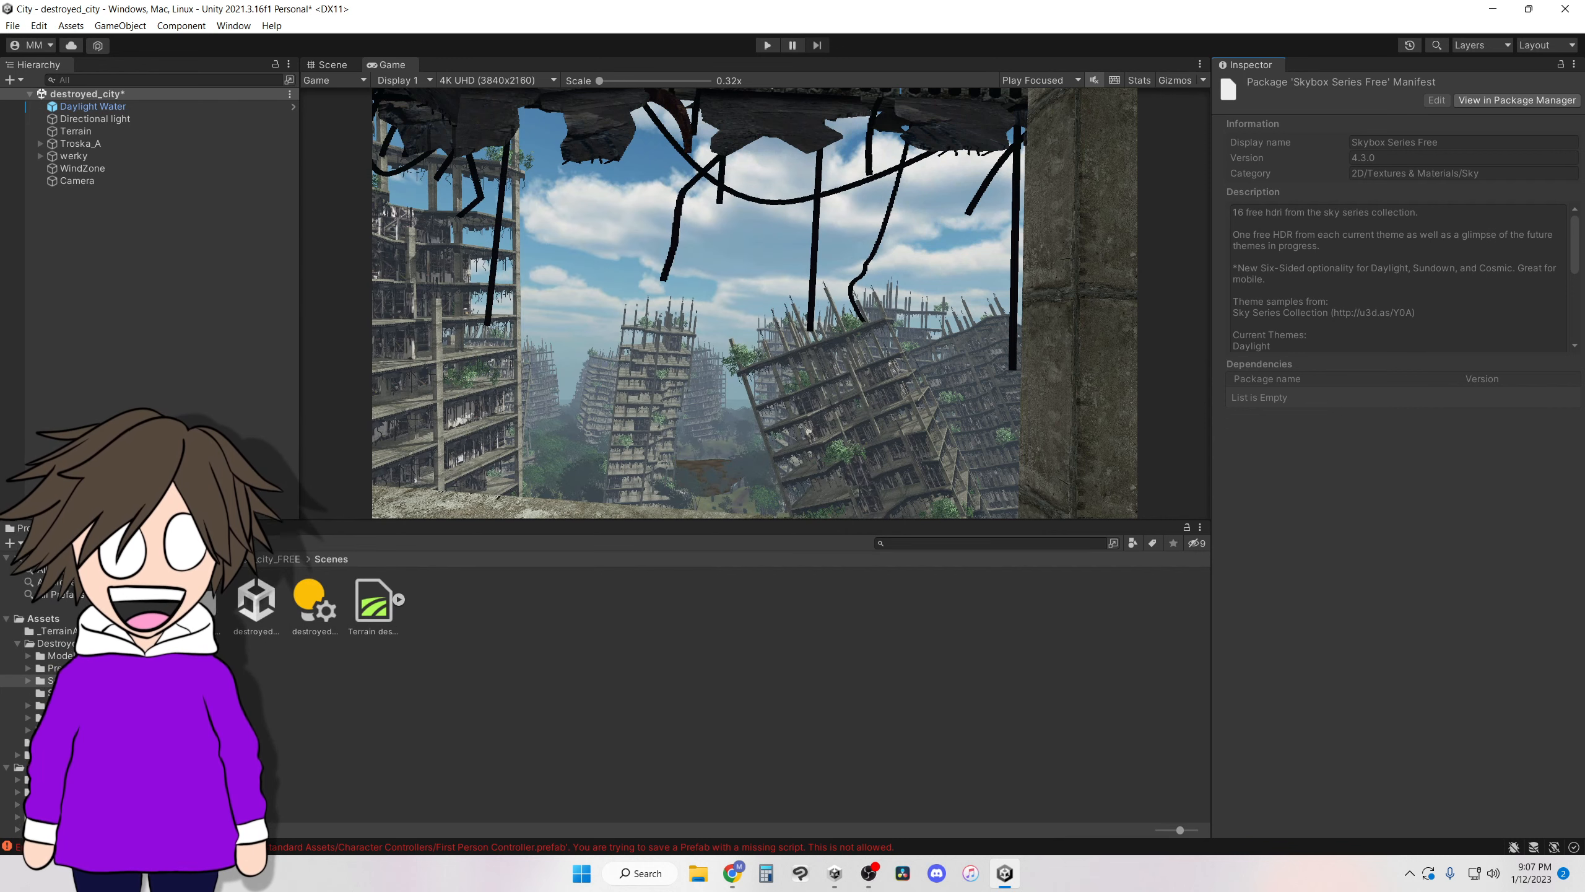
left_click(185, 560)
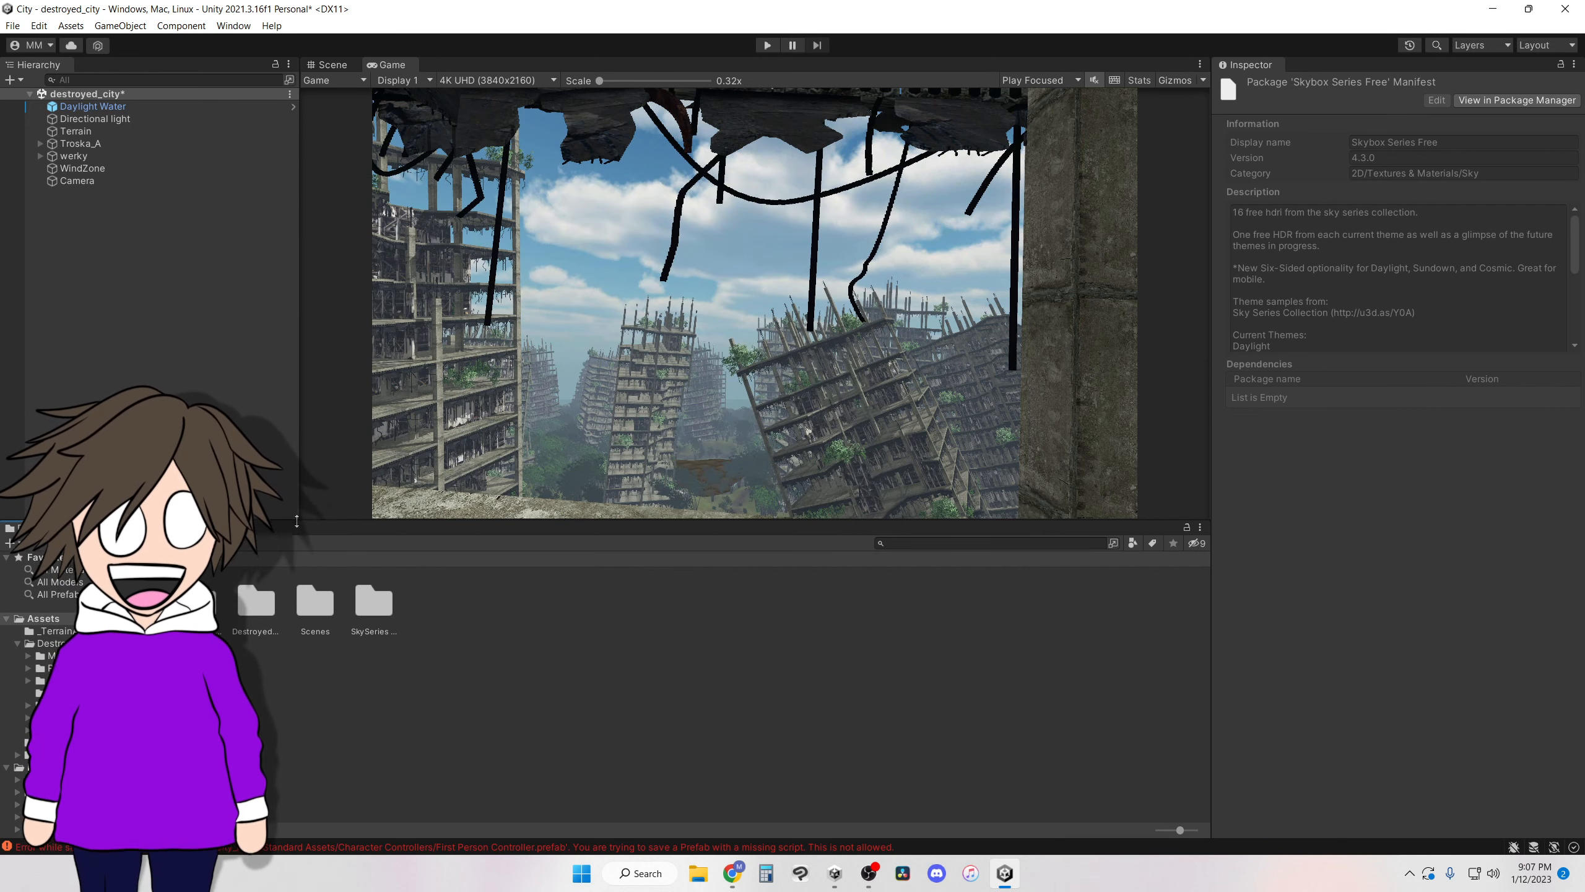
double_click(374, 601)
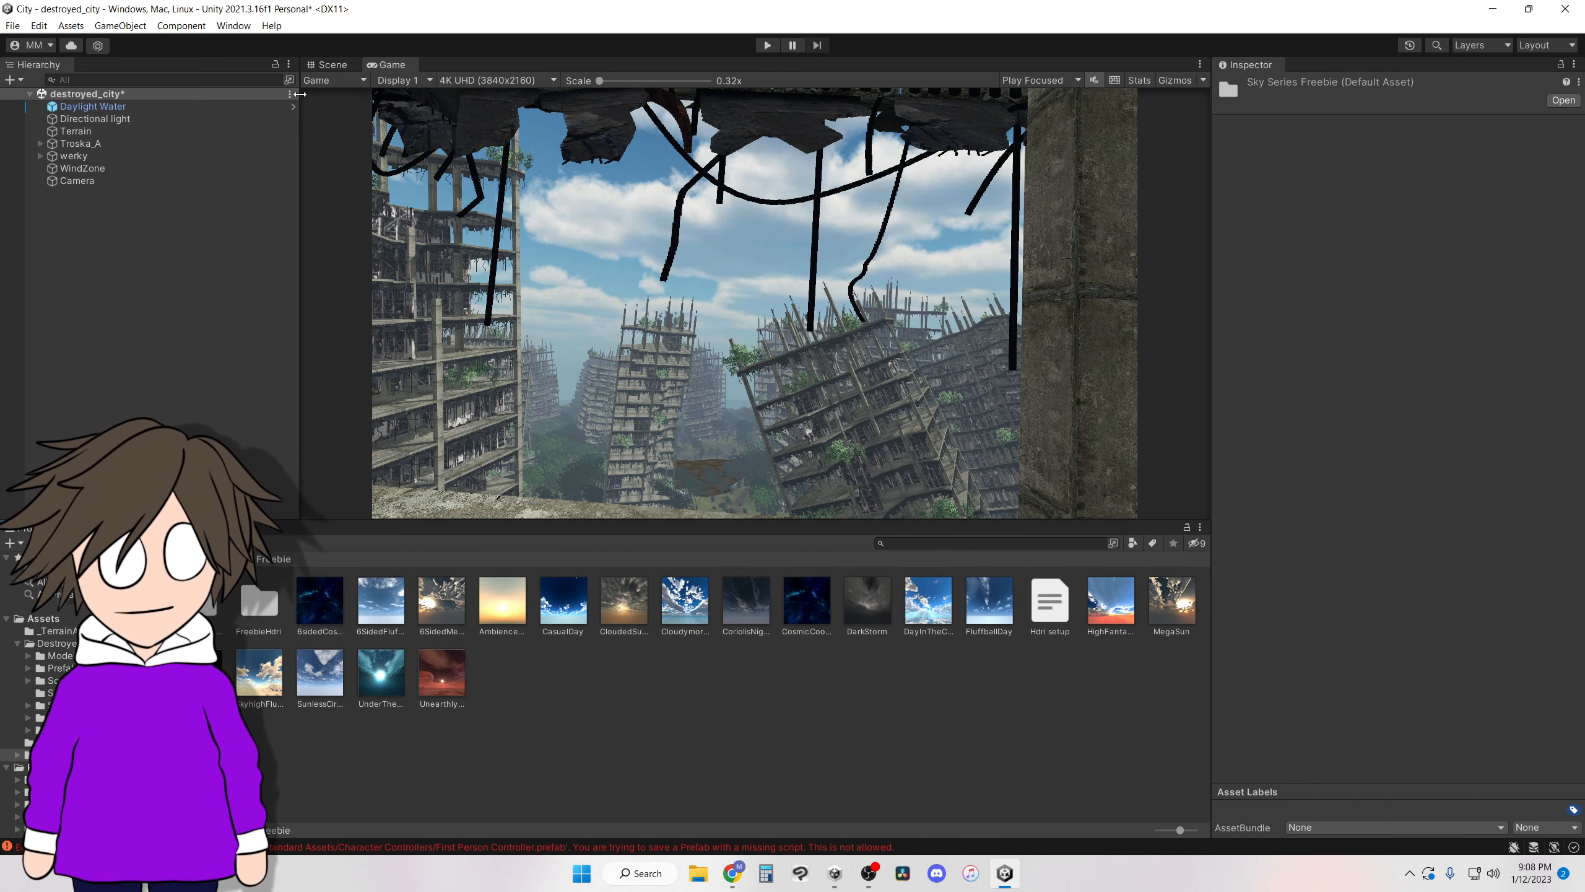
Apply a cloudy skybox with an orange horizon from the SkySeries Freebie folder to the destroyed_city scene.
left_click(350, 64)
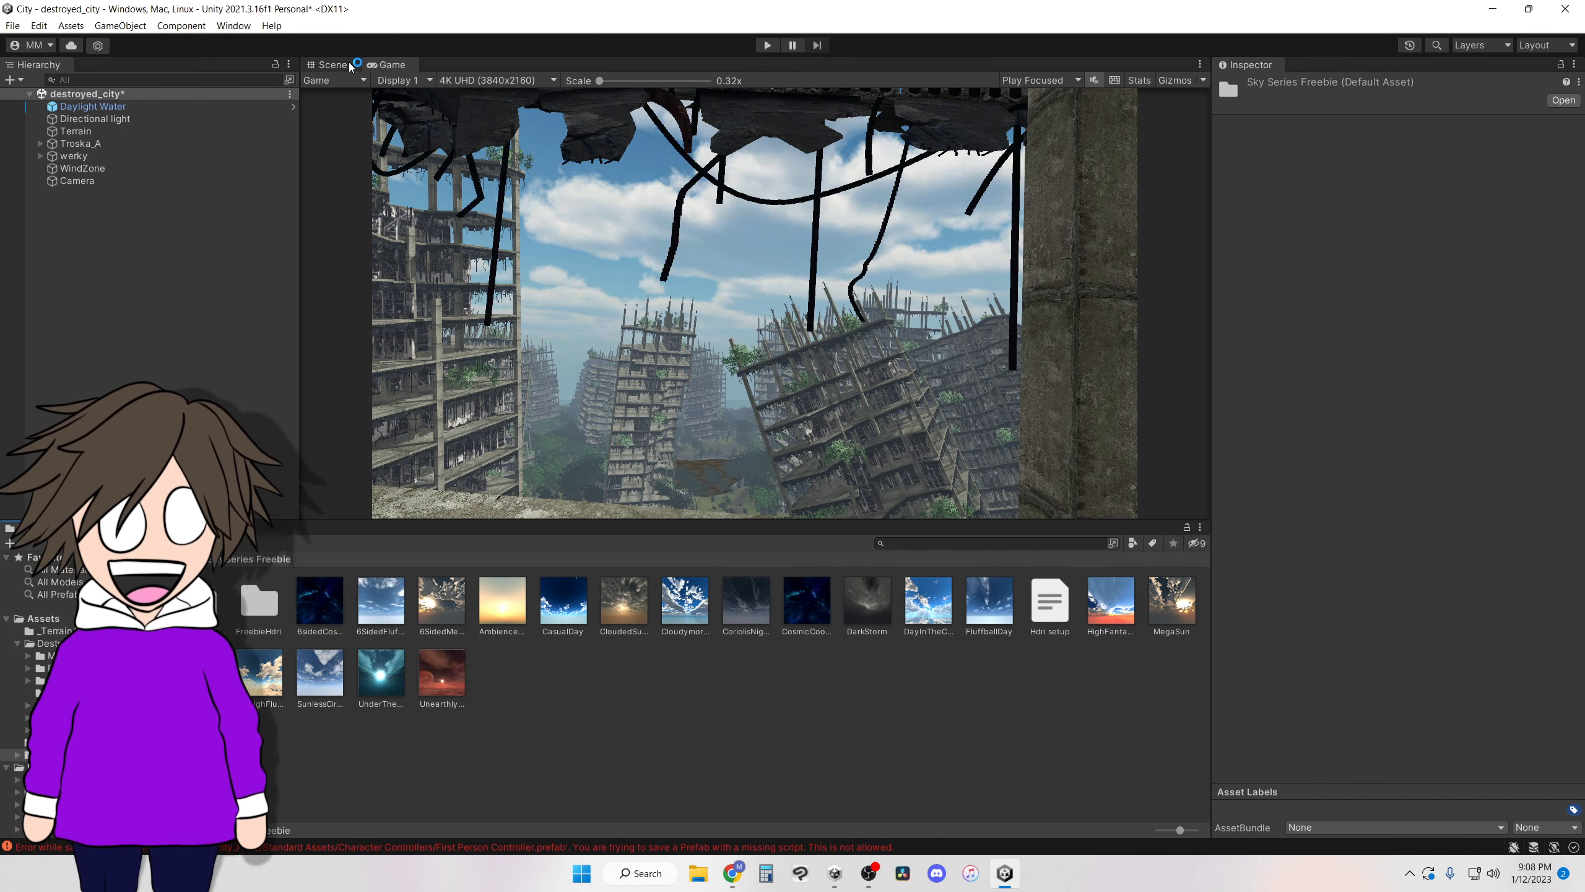
left_click_drag(508, 610, 708, 184)
right_click_drag(860, 358, 1298, 385)
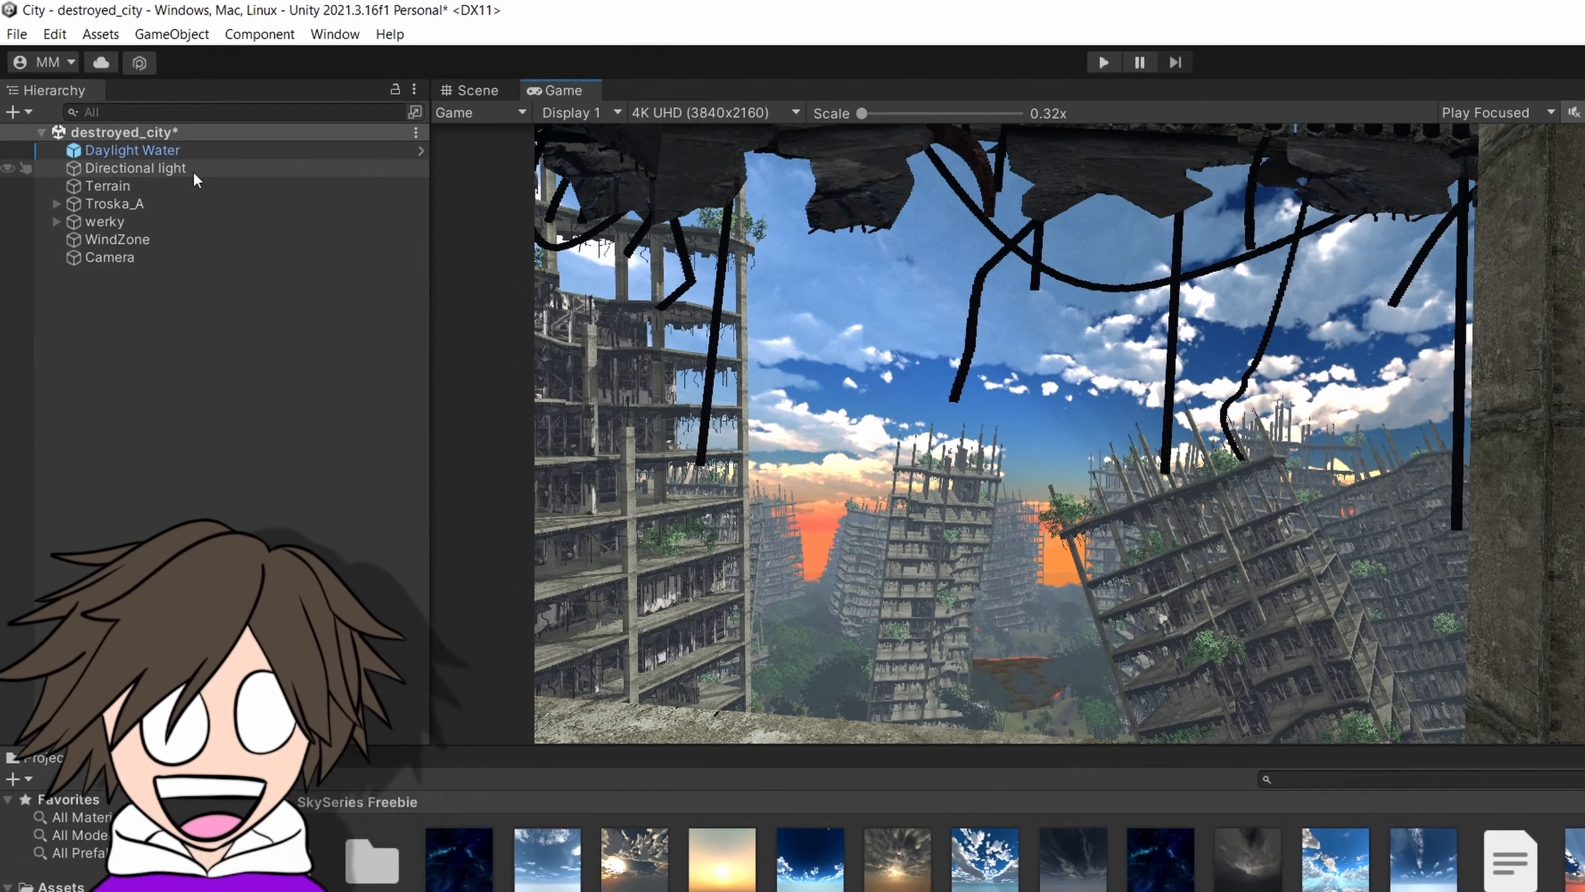
Give the Directional light a light blue color, an intensity of 0.9 and Soft Shadows.
left_click(143, 121)
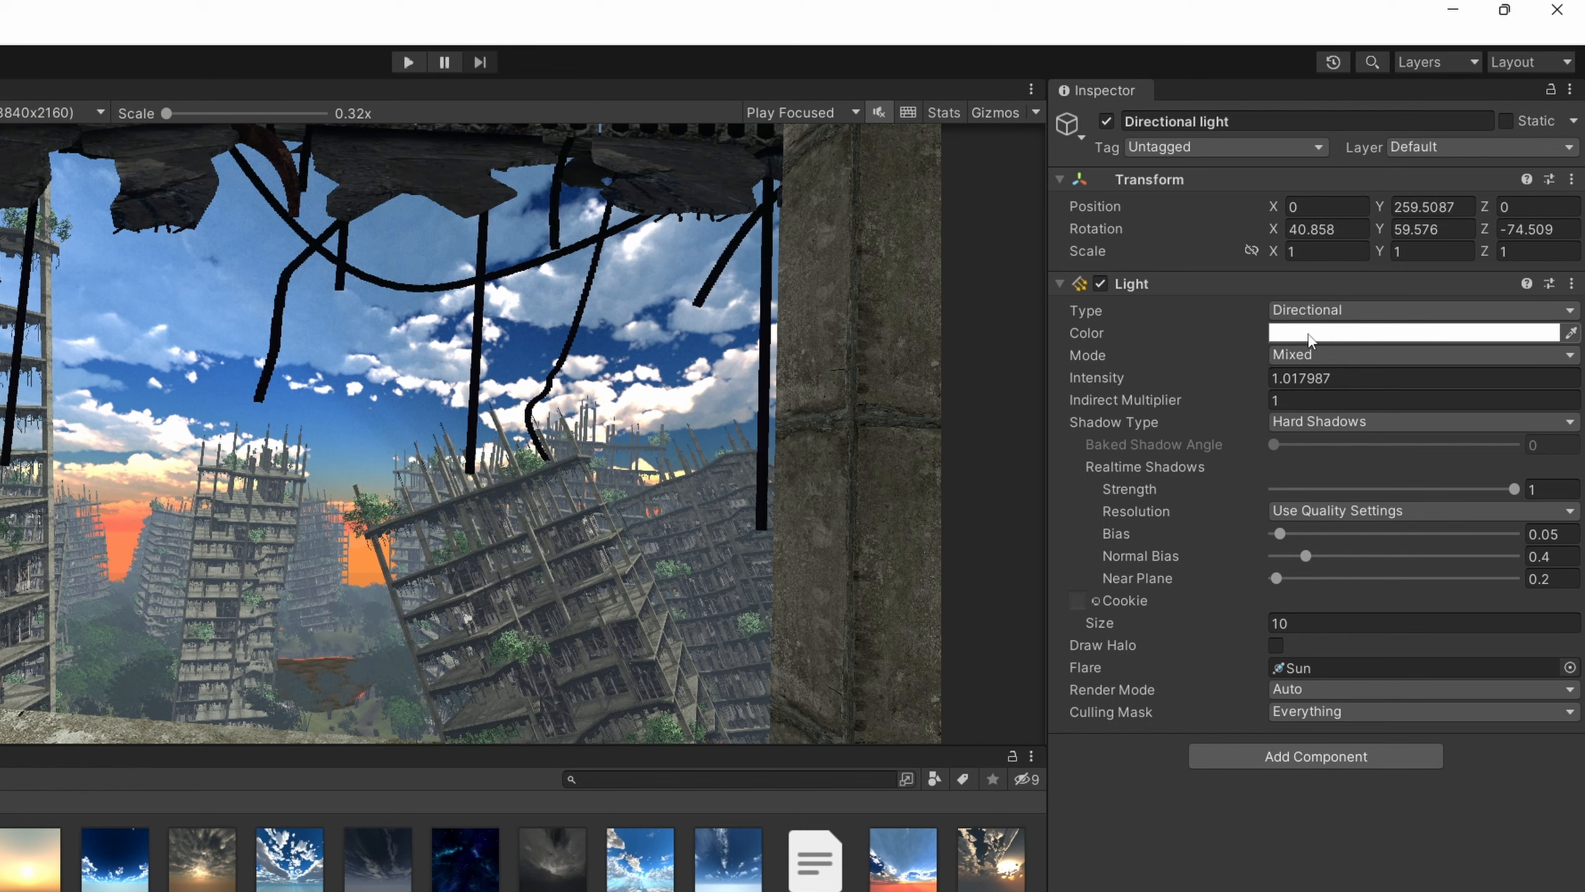
left_click(1311, 334)
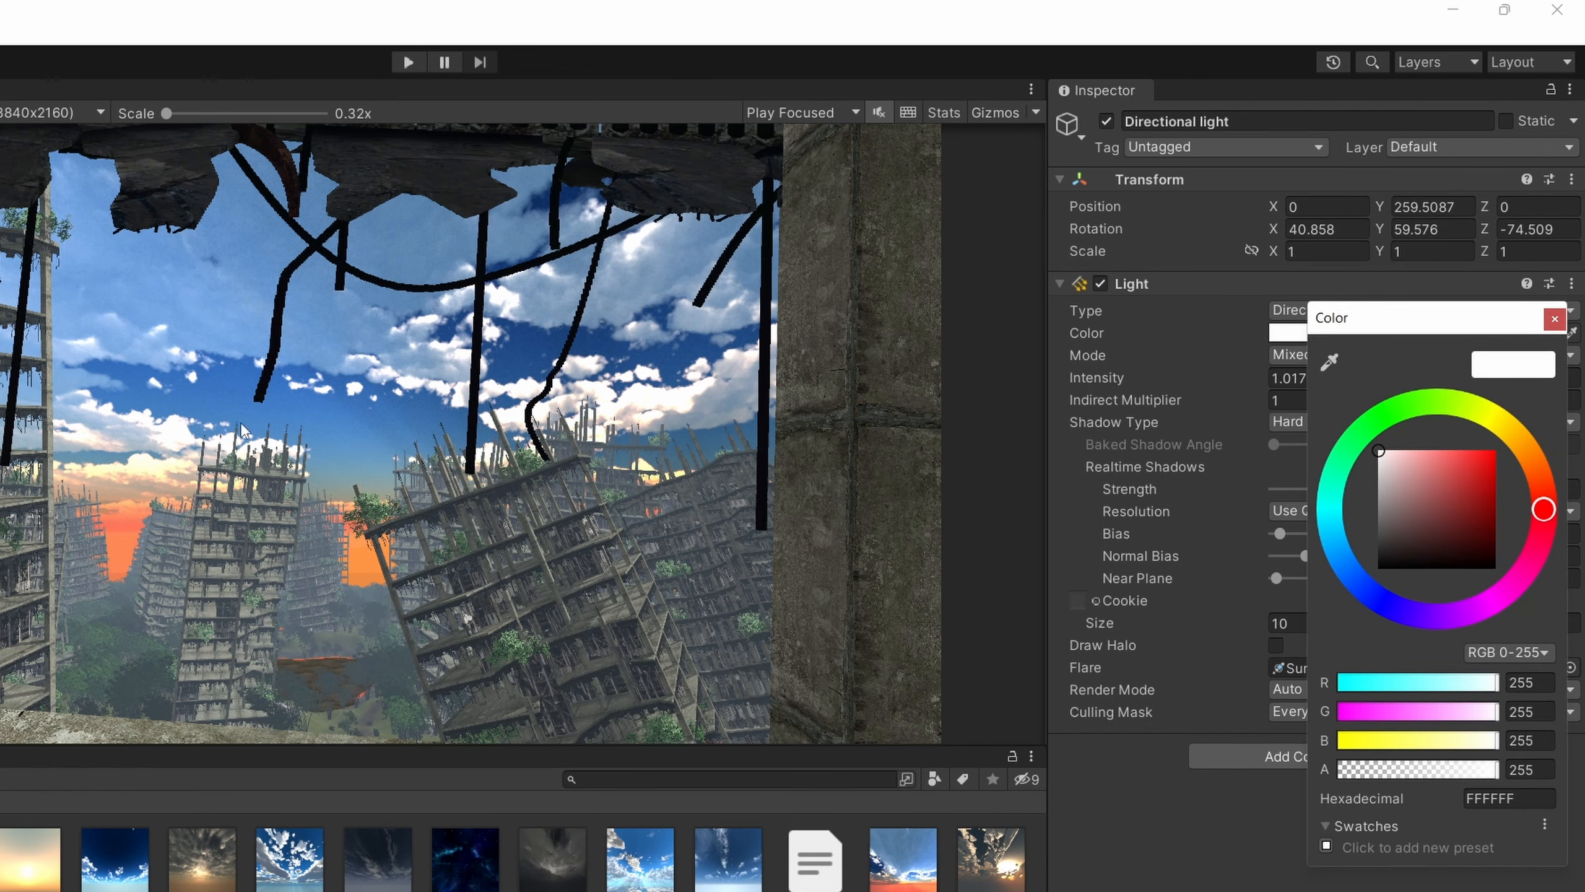
left_click(1377, 600)
mouse_move(1426, 456)
left_mouse_down()
mouse_move(1386, 447)
mouse_move(1419, 442)
left_mouse_up()
left_click(1416, 880)
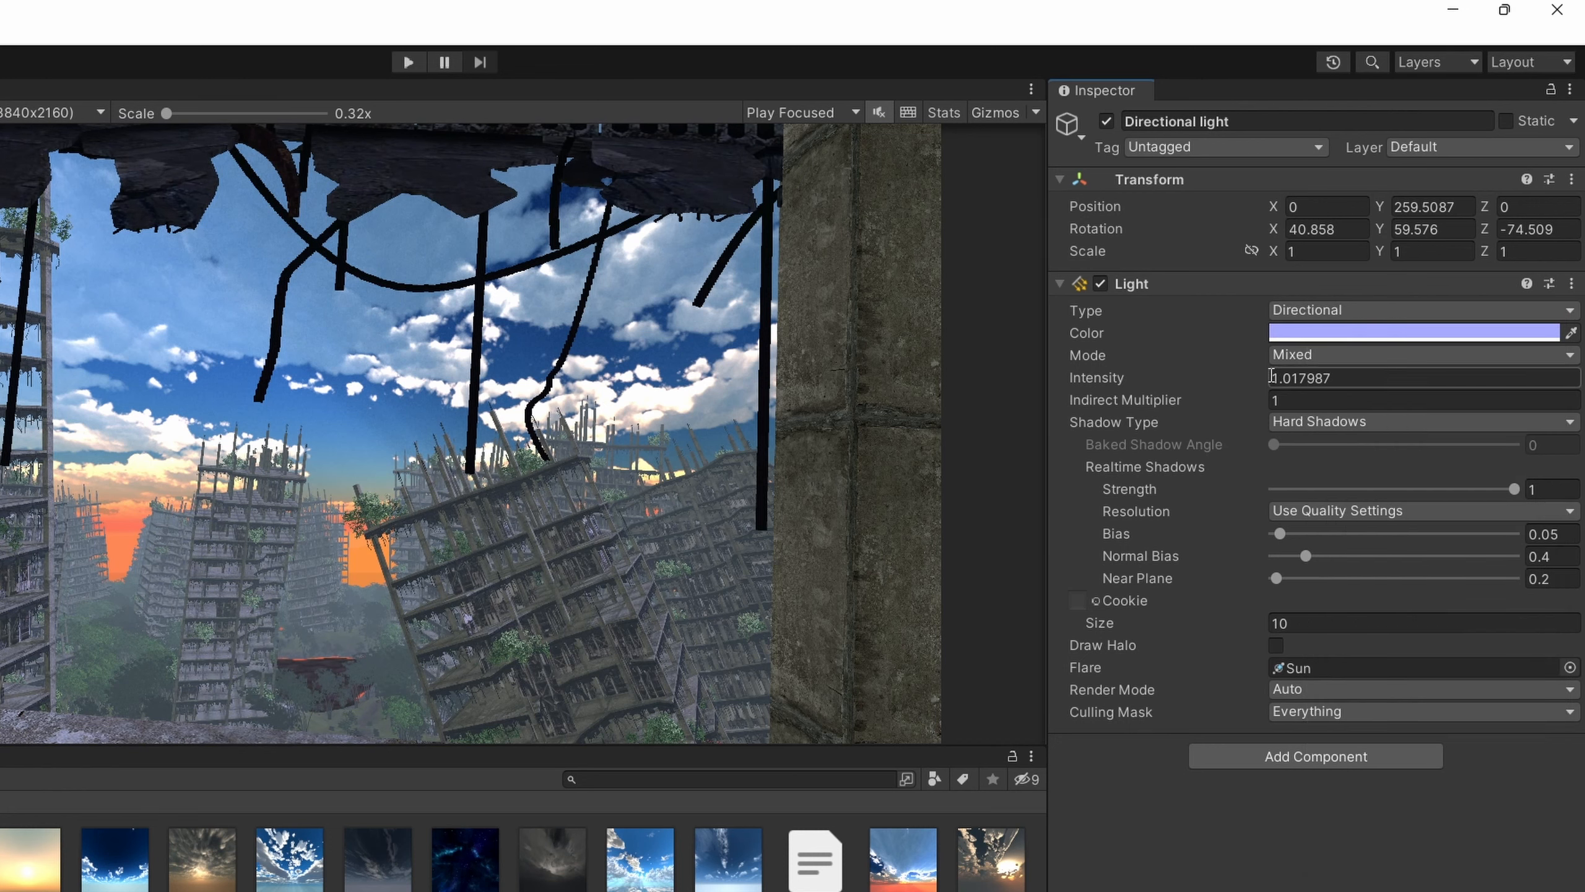
left_click_drag(1268, 374, 1256, 374)
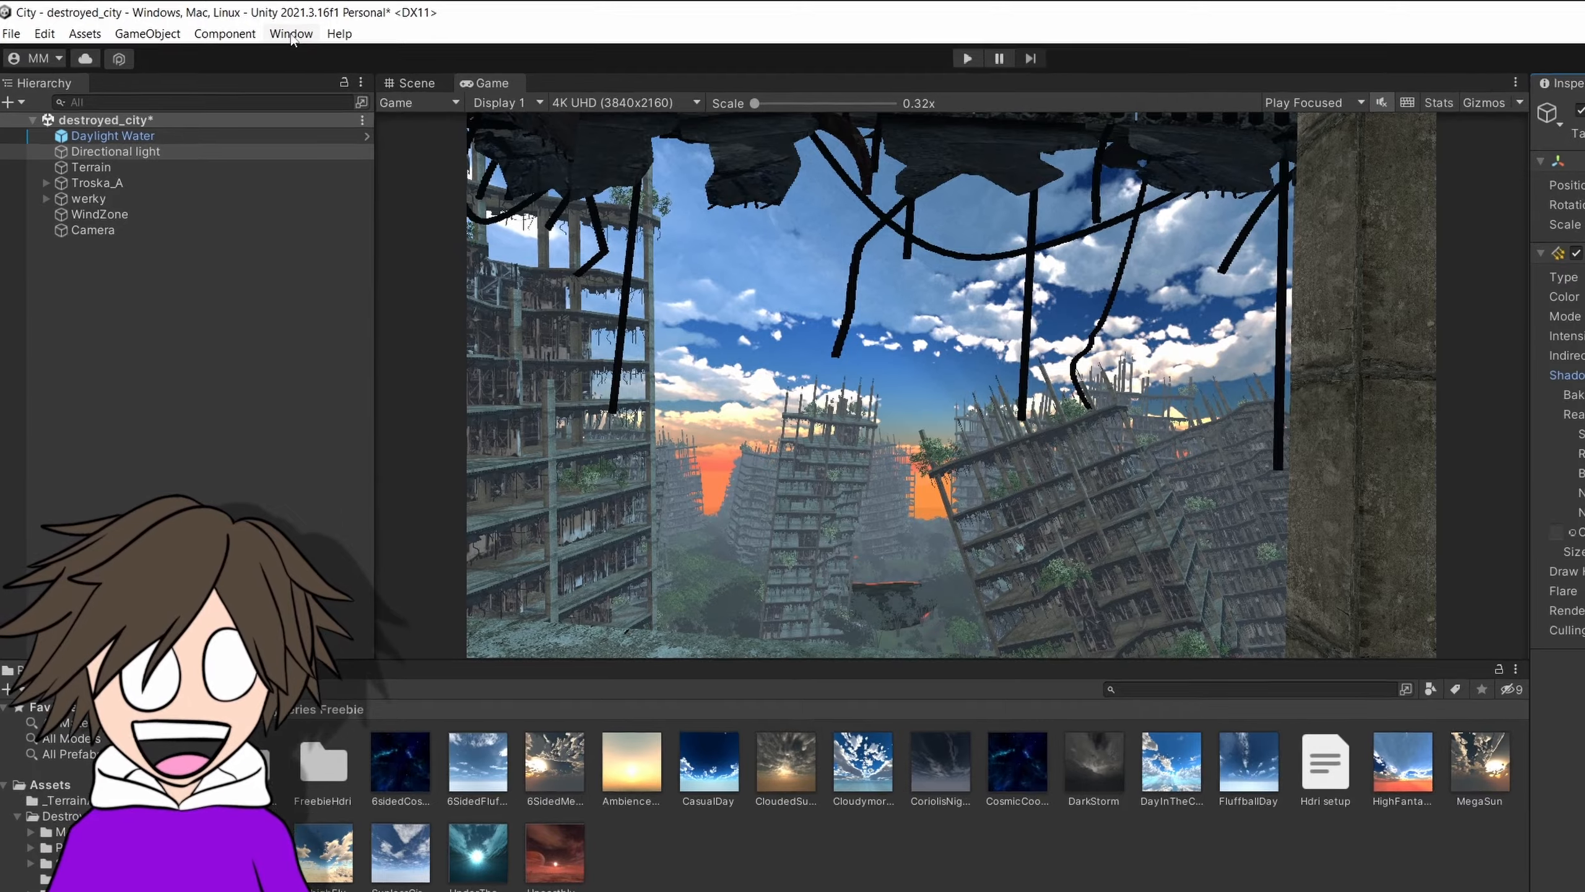
Open the Recorder window and dock it beside the Inspector.
left_click(291, 34)
mouse_move(332, 376)
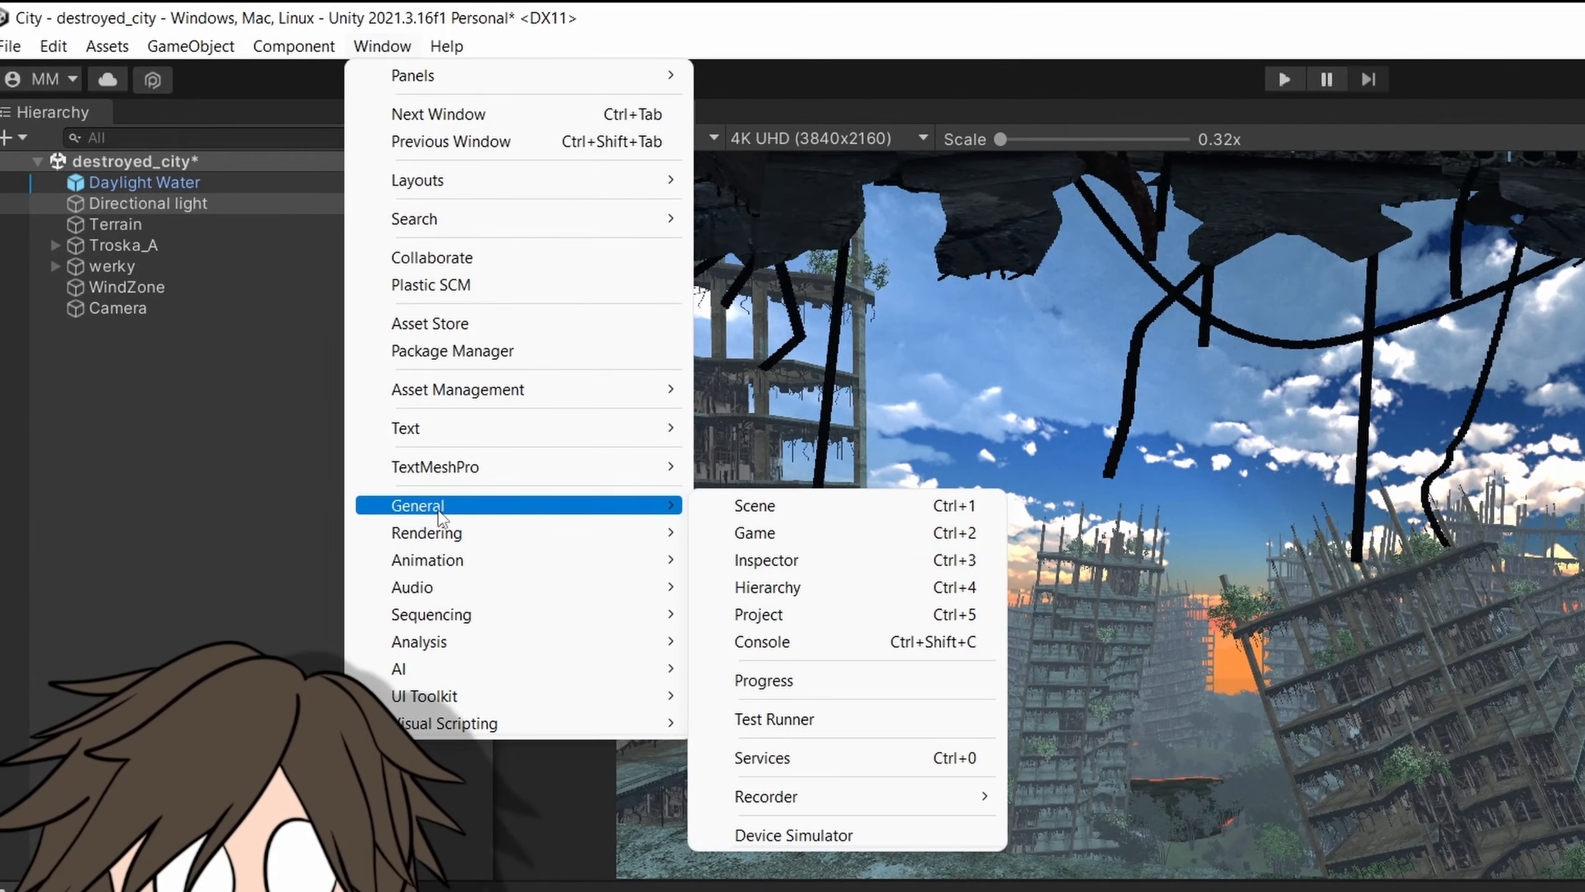
mouse_move(626, 600)
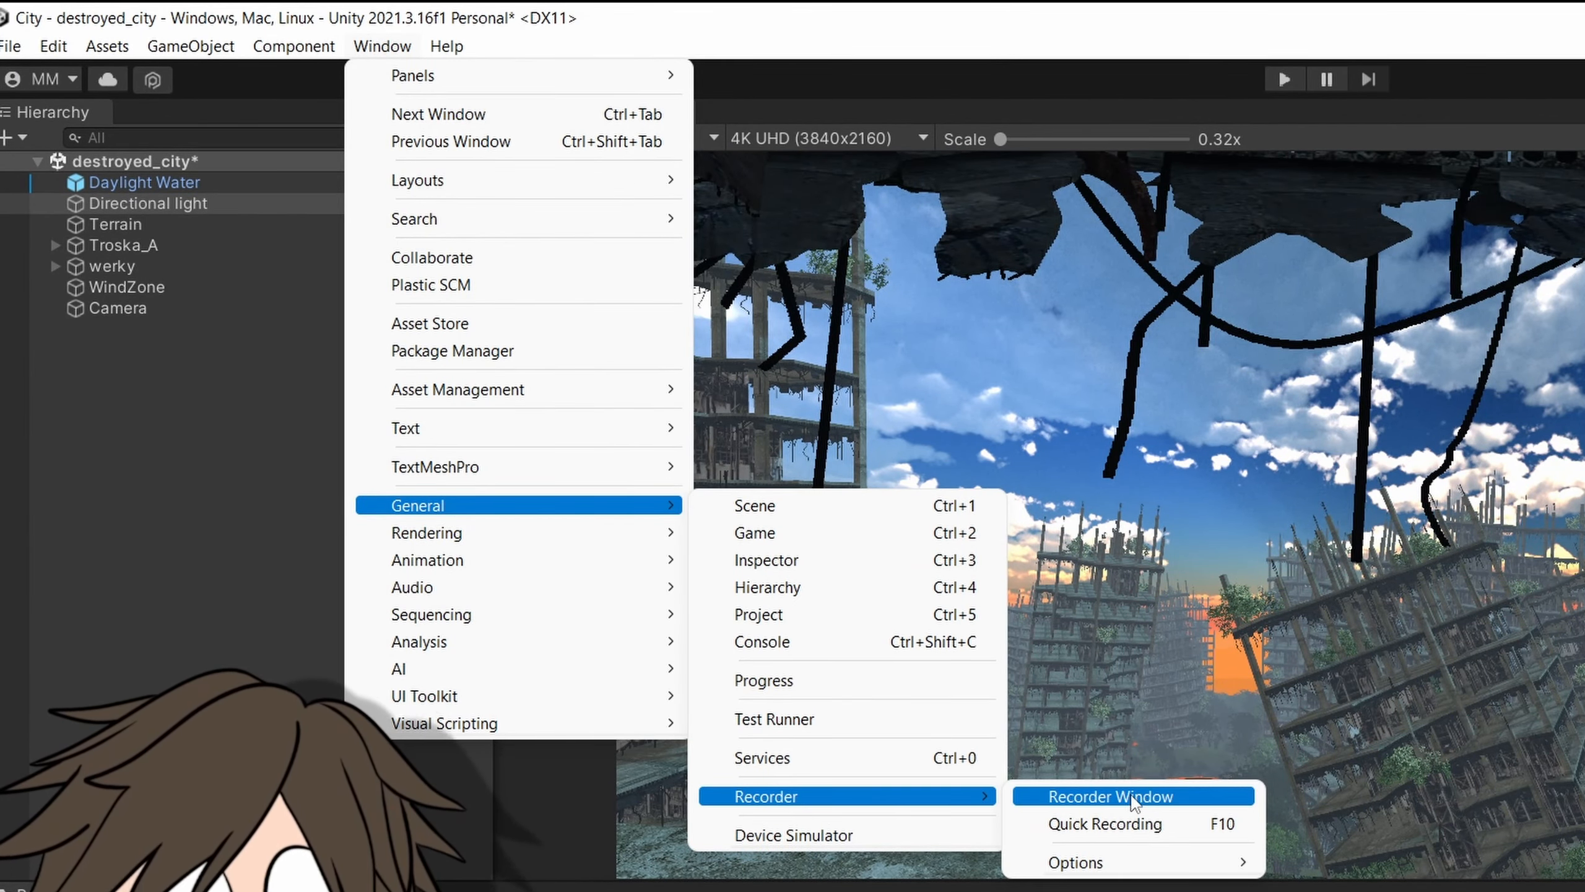
left_click(1117, 797)
left_click_drag(1317, 127, 1465, 71)
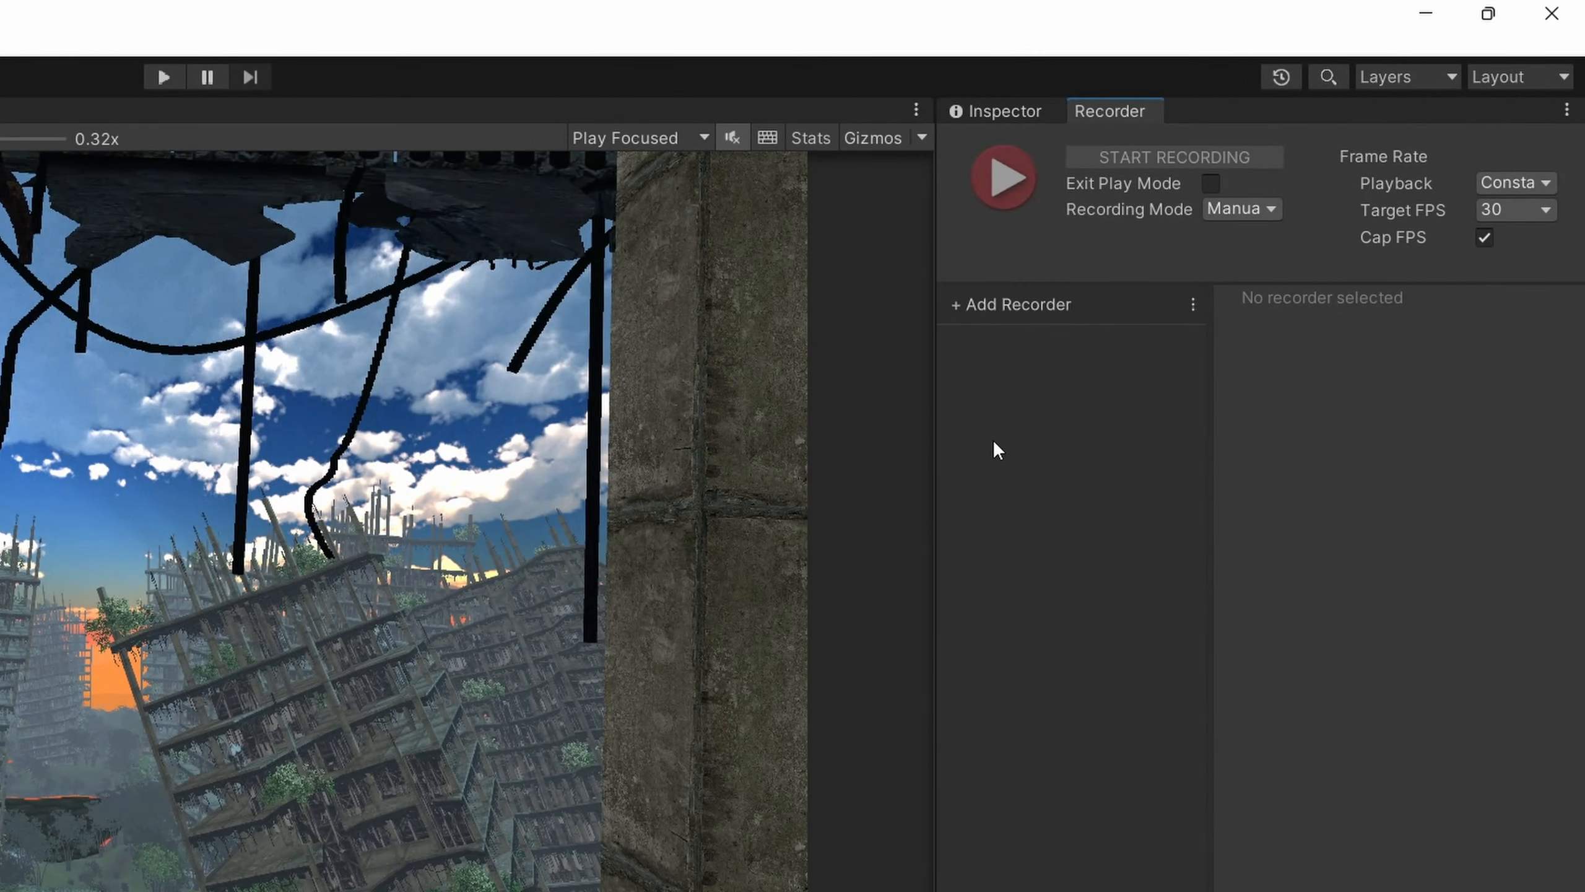
Add an Image Sequence recorder and widen the Recorder panel to show its settings in full.
left_click(956, 306)
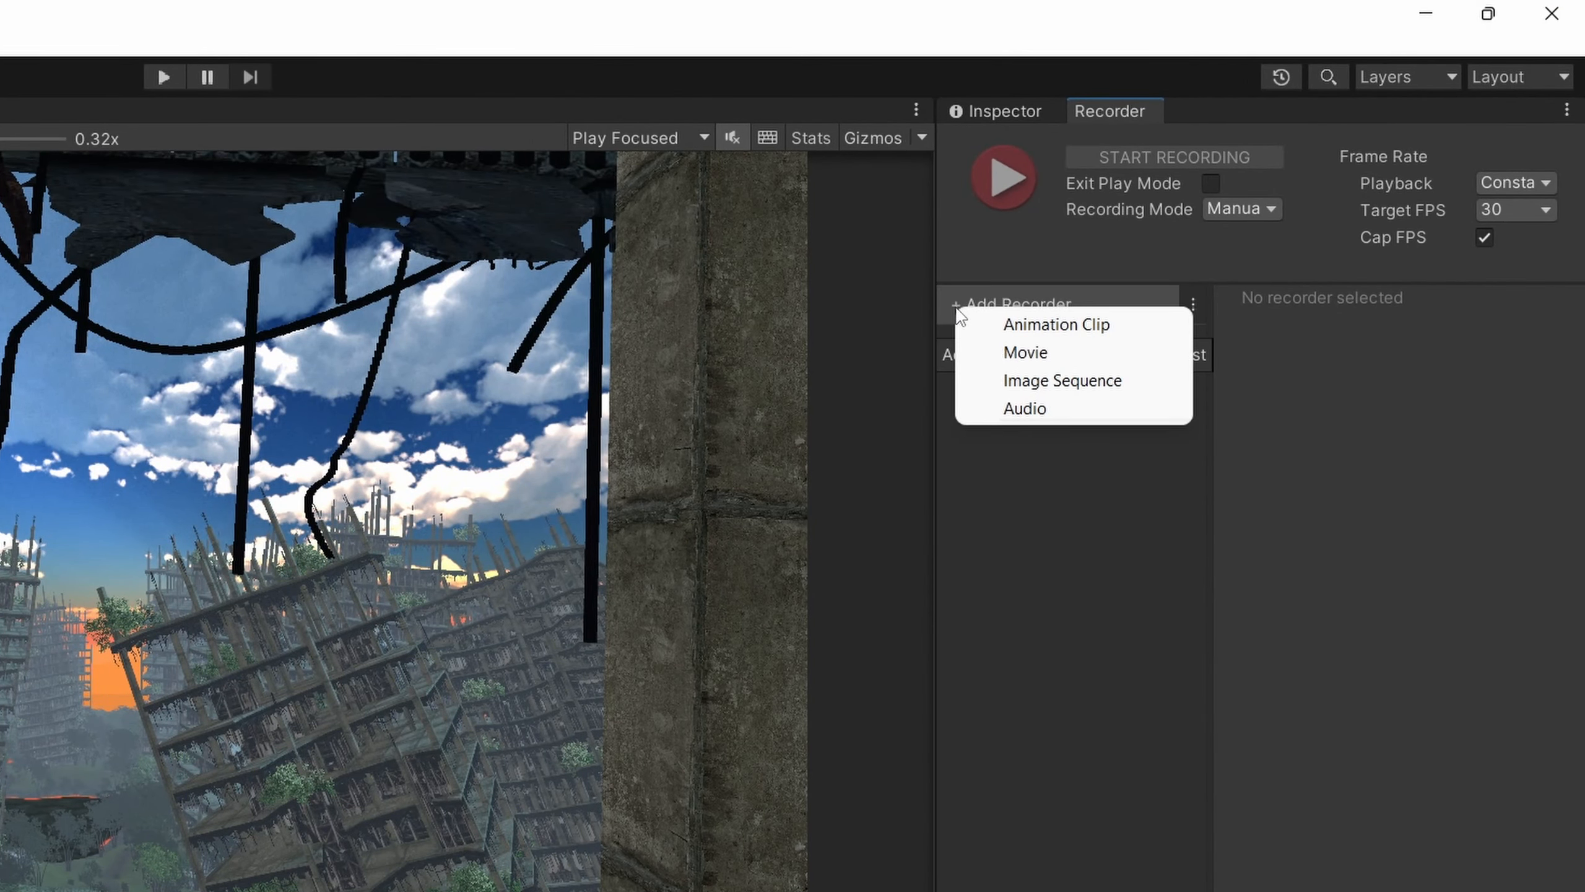
left_click(1147, 382)
left_click_drag(936, 273, 661, 272)
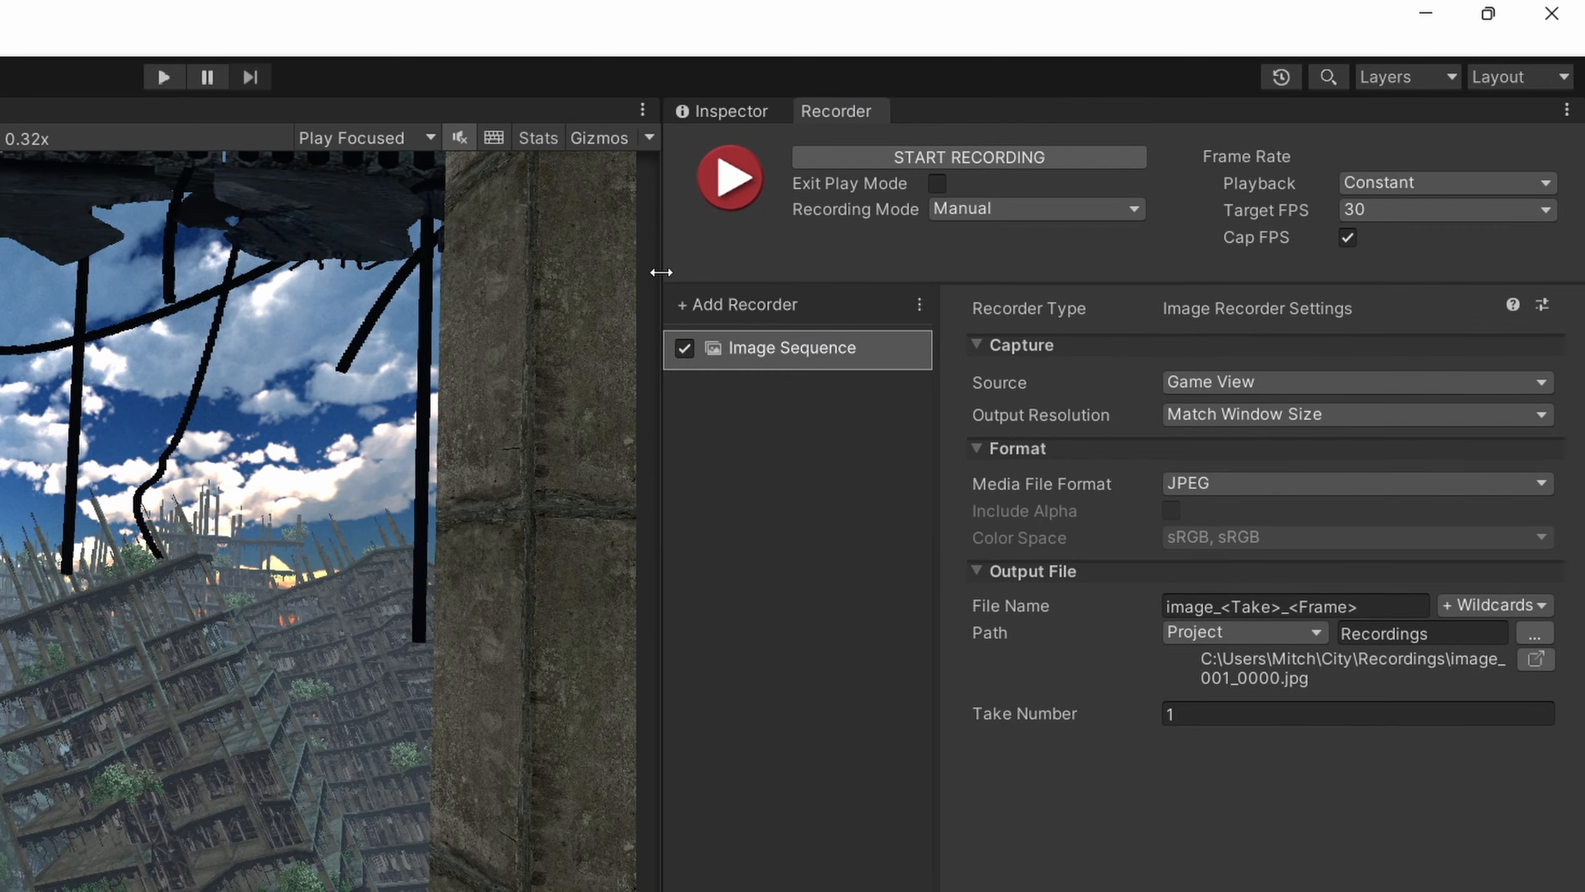
Set the recording mode to Single Frame and keep Game View as the capture source.
left_click(1077, 213)
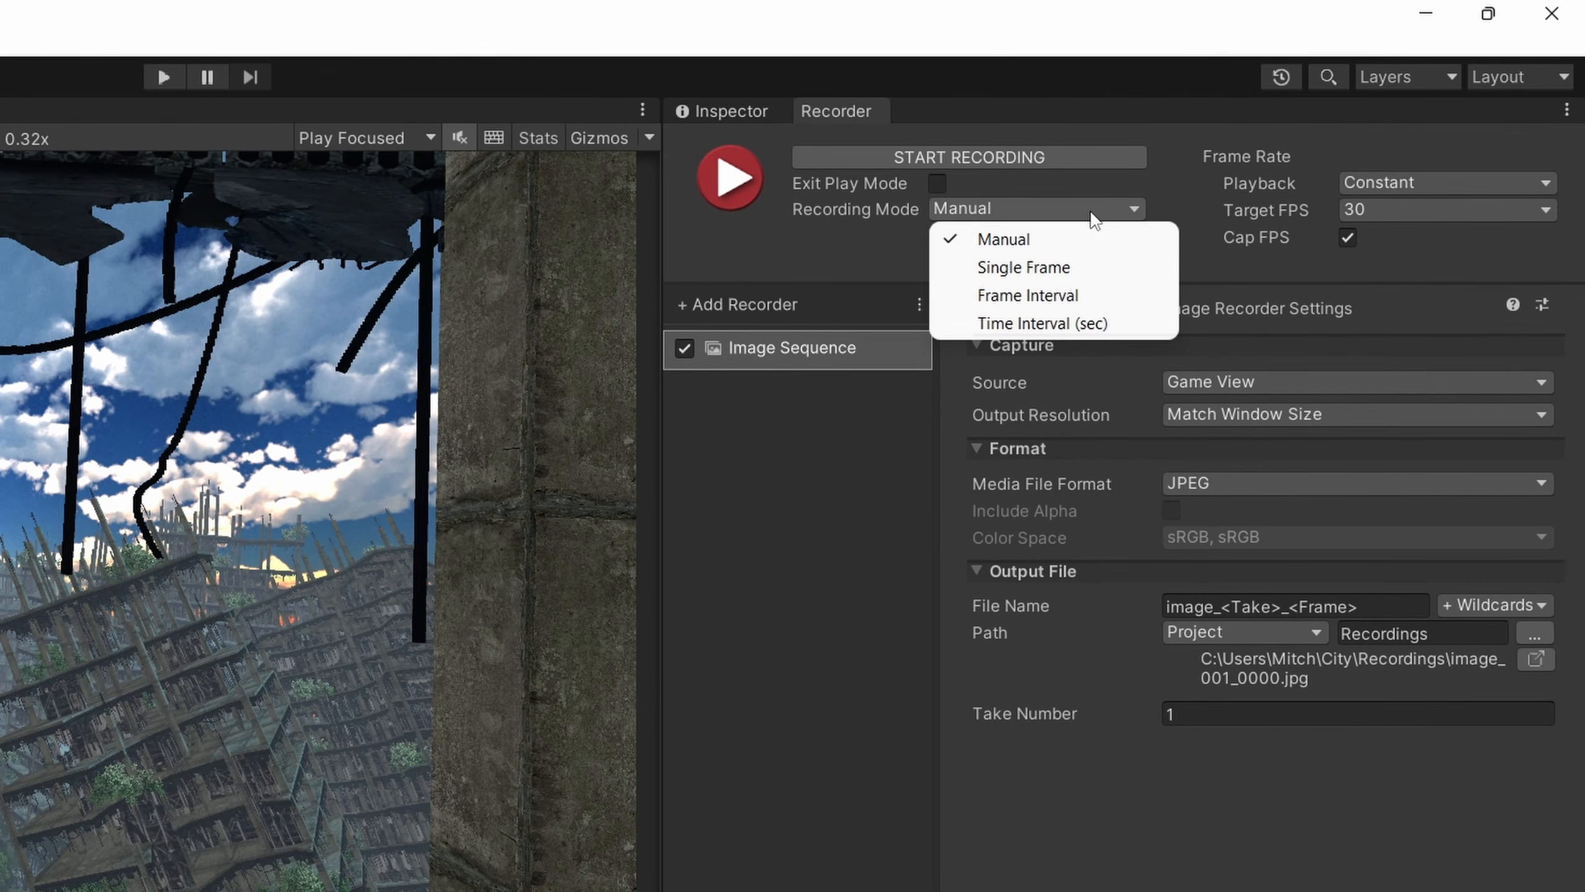
left_click(1067, 269)
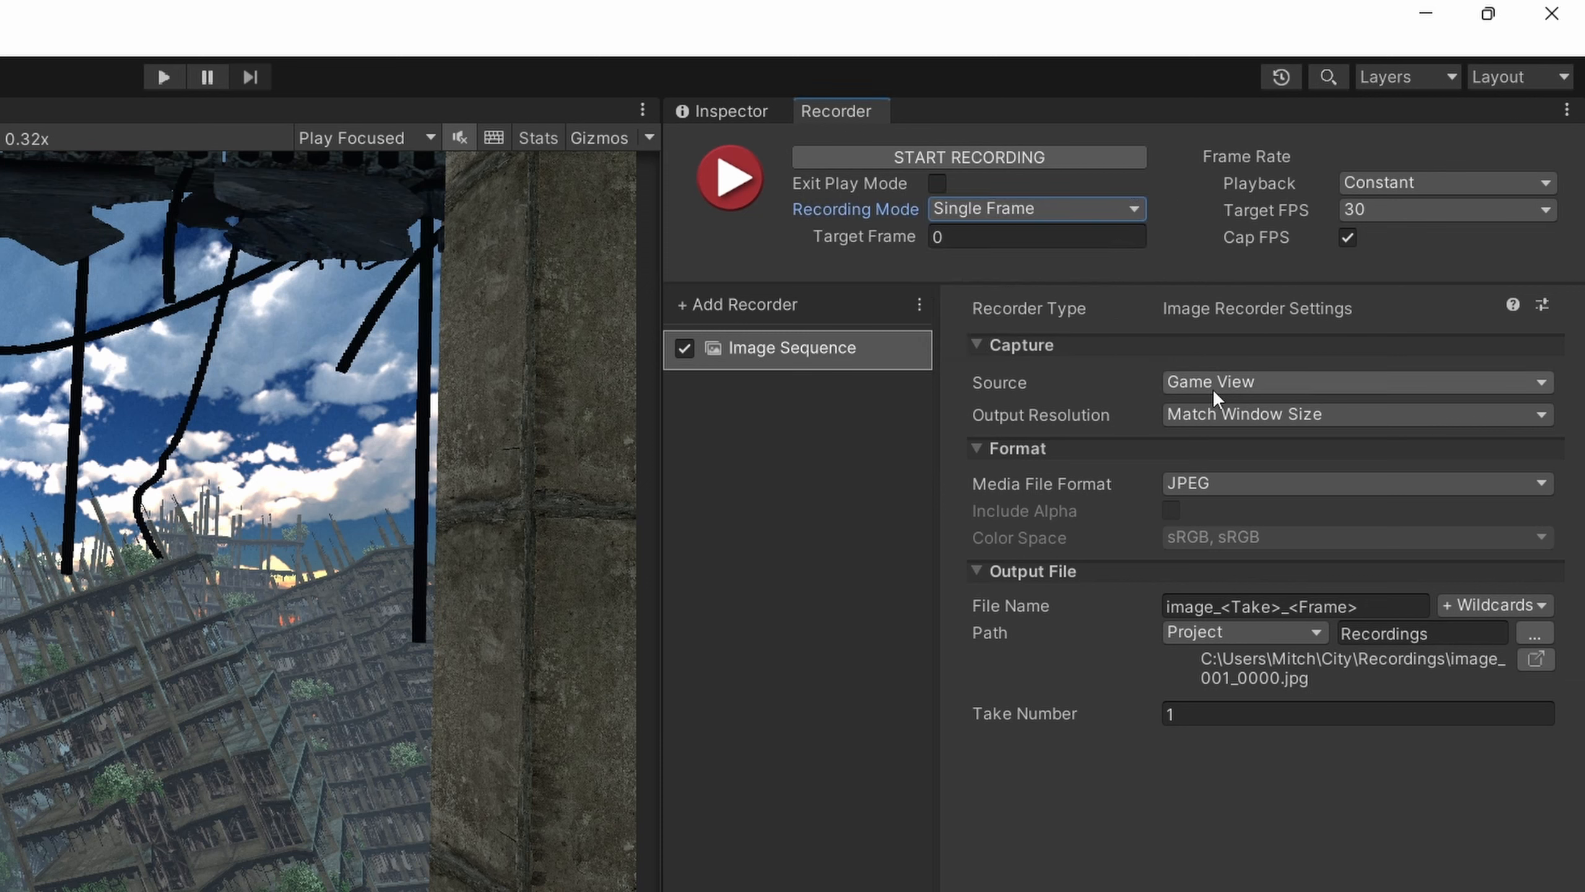
left_click(1277, 391)
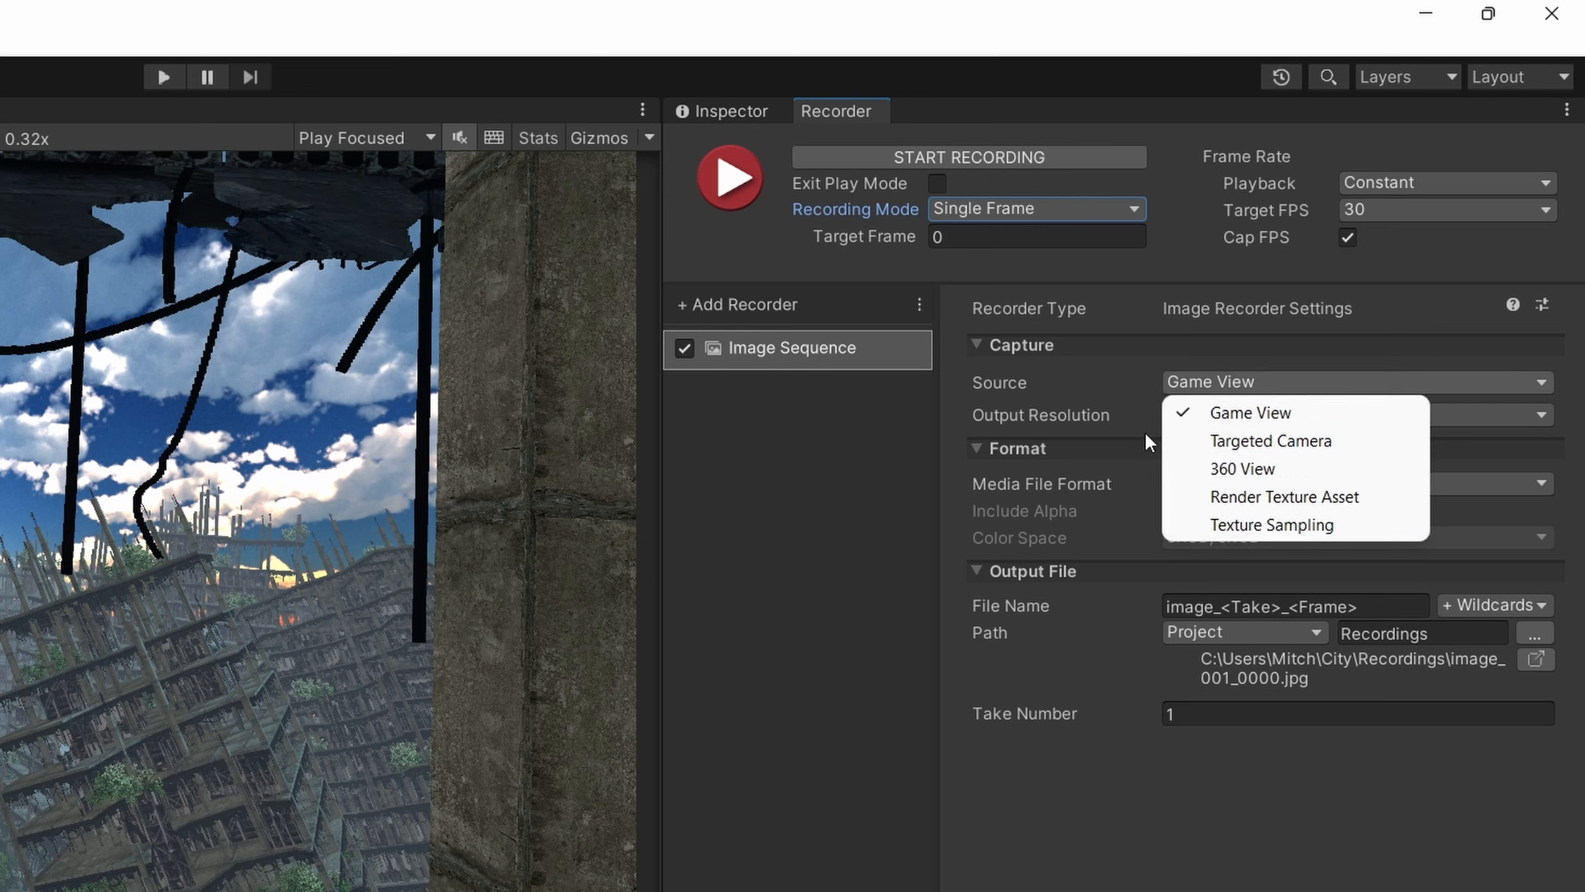
left_click(1117, 448)
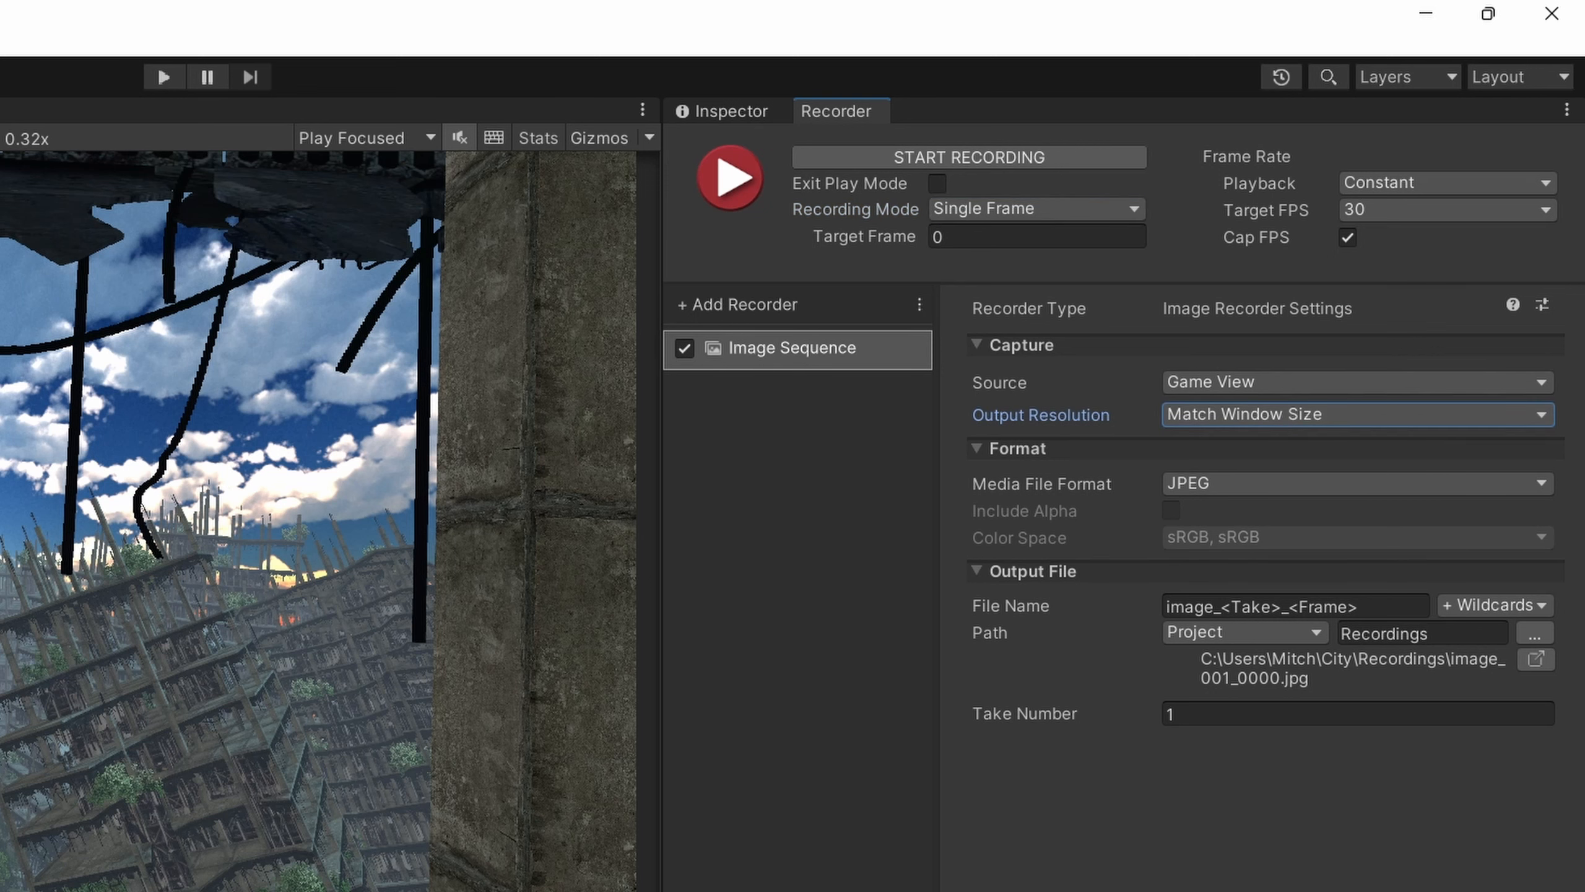
Set the recorder's output resolution to 8K - 4320p and its media file format to PNG.
left_click(1338, 415)
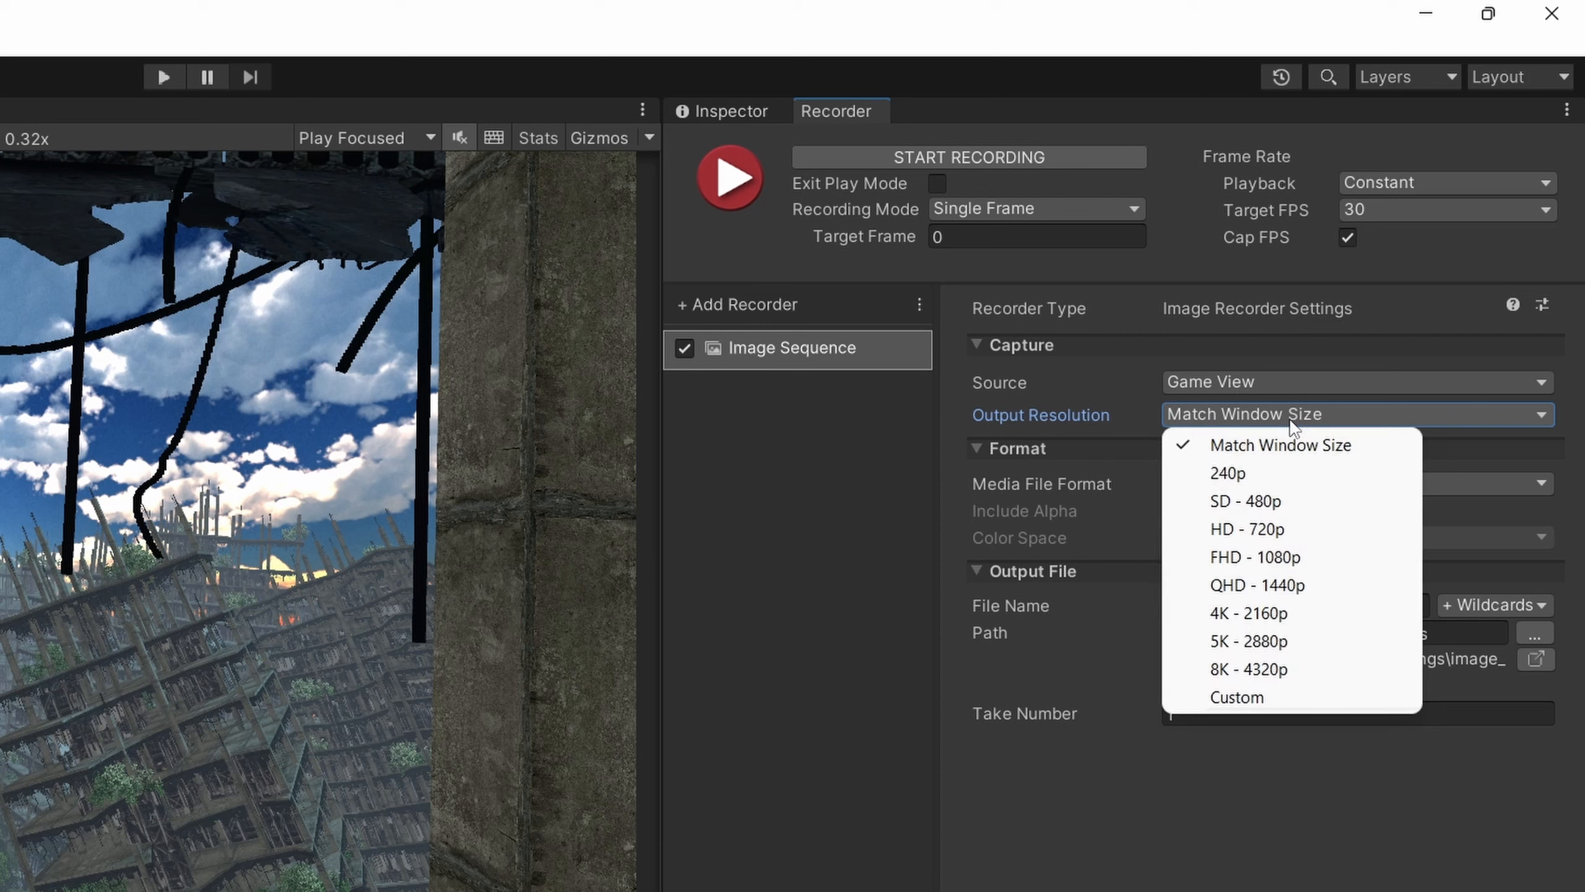
left_click(1262, 671)
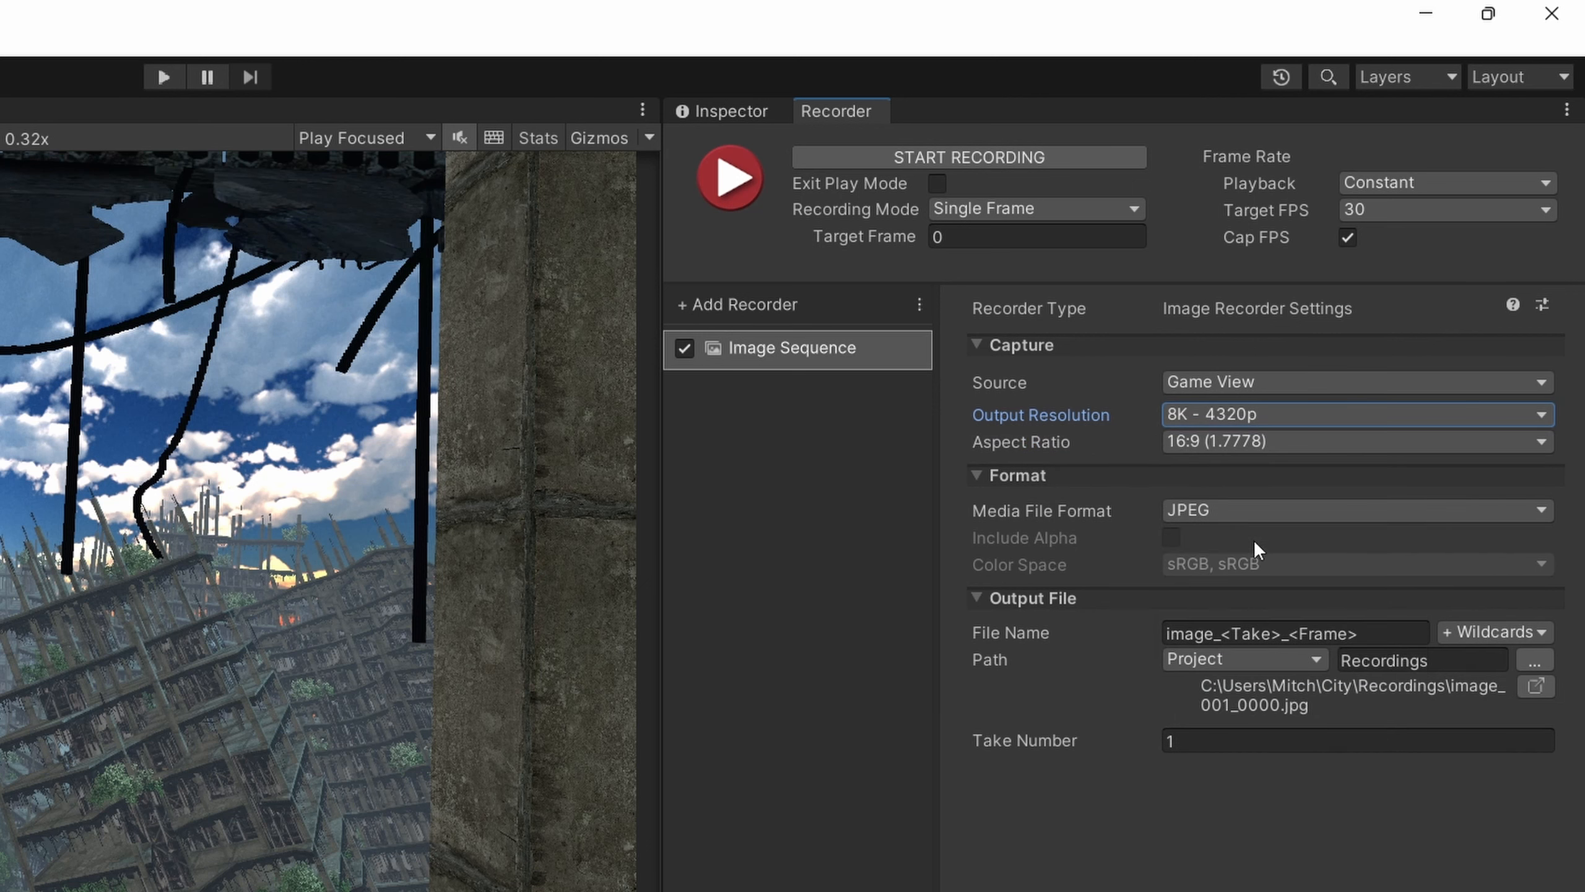
left_click(1240, 515)
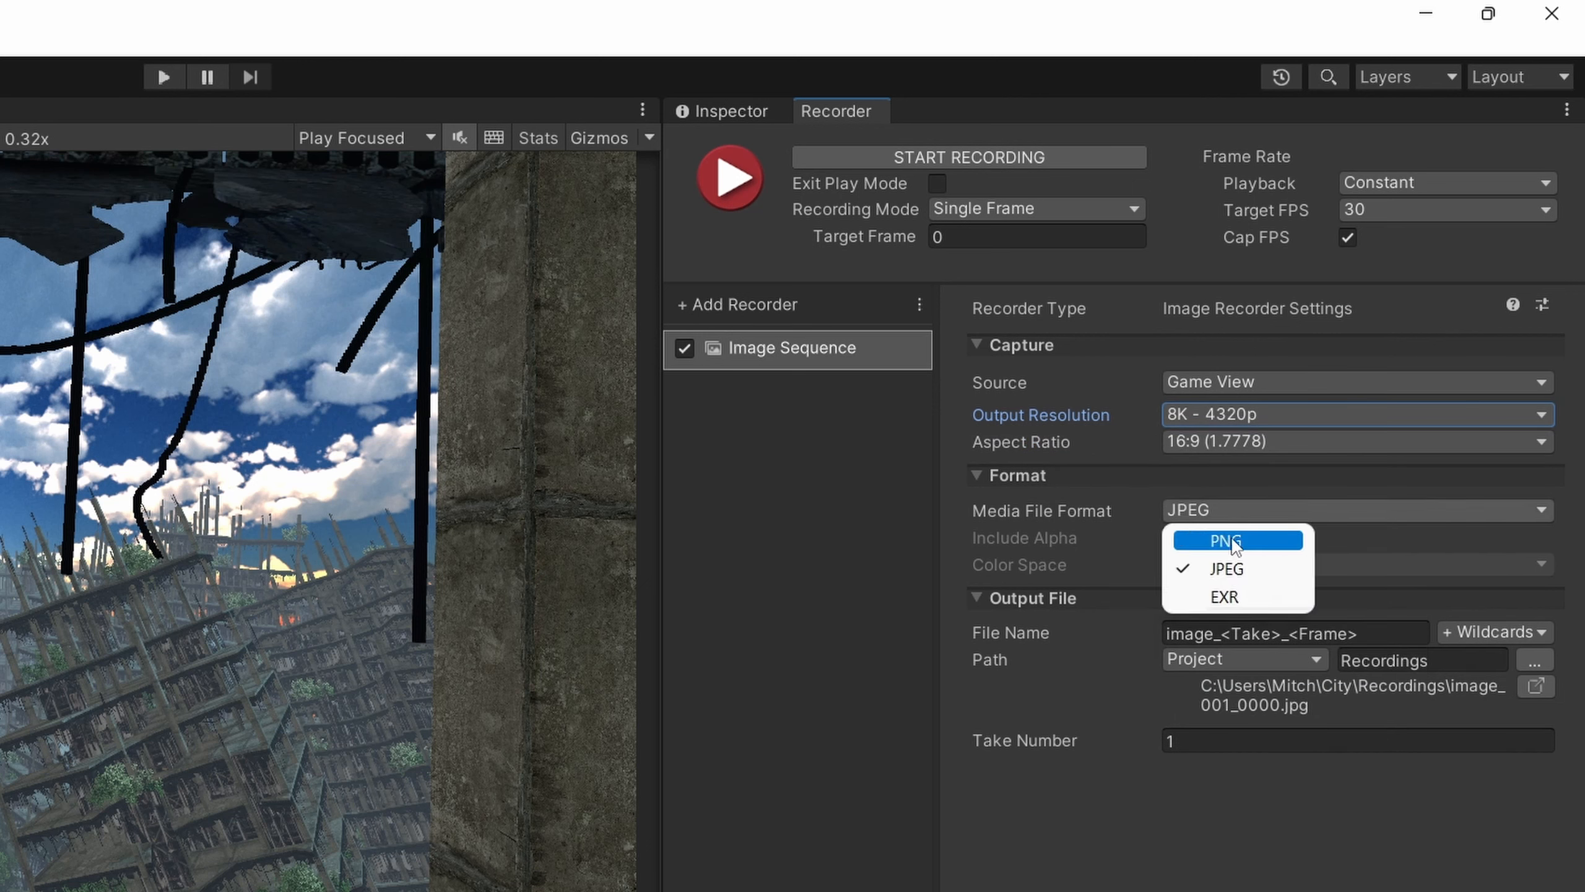
left_click(1233, 542)
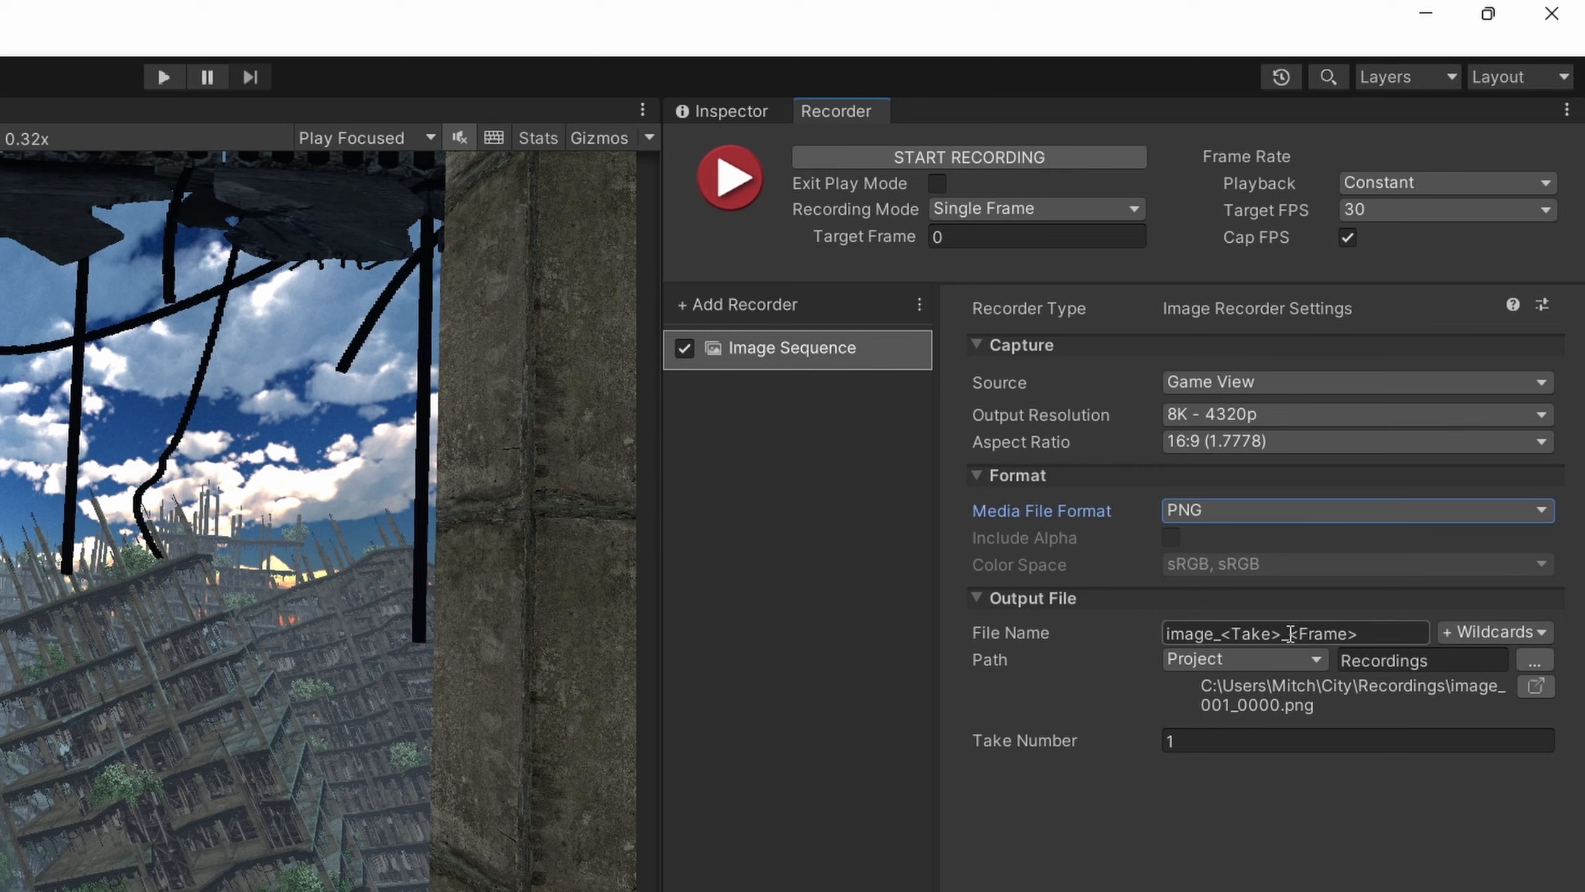
Replace the recorder's output file name with "Ruined City".
left_click_drag(1380, 636, 1060, 612)
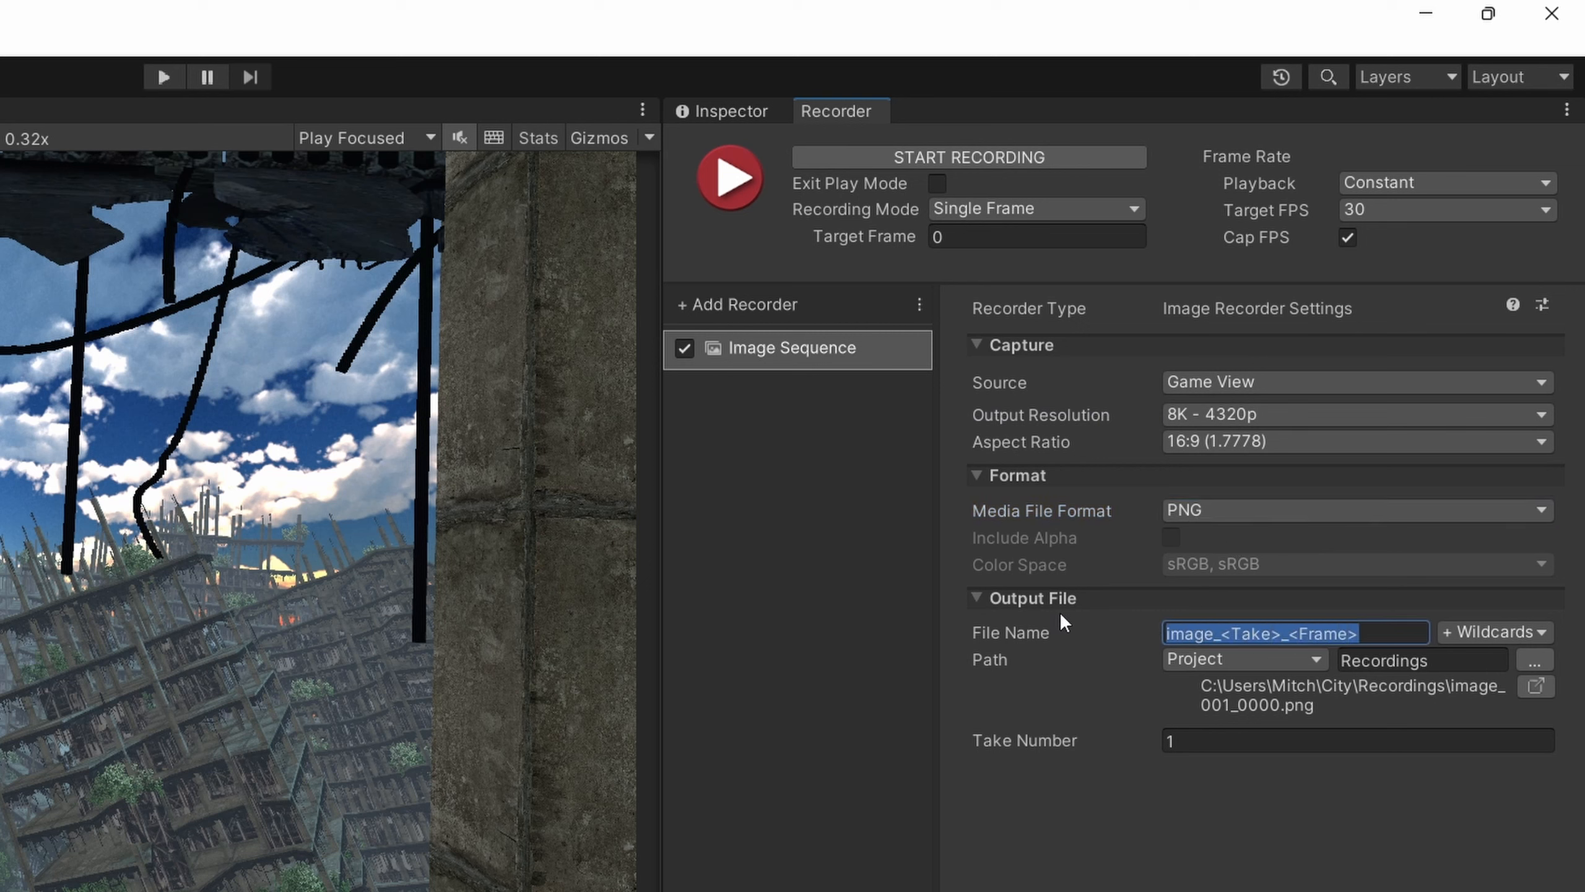
type("Run")
key("BackSpace")
type("ined City")
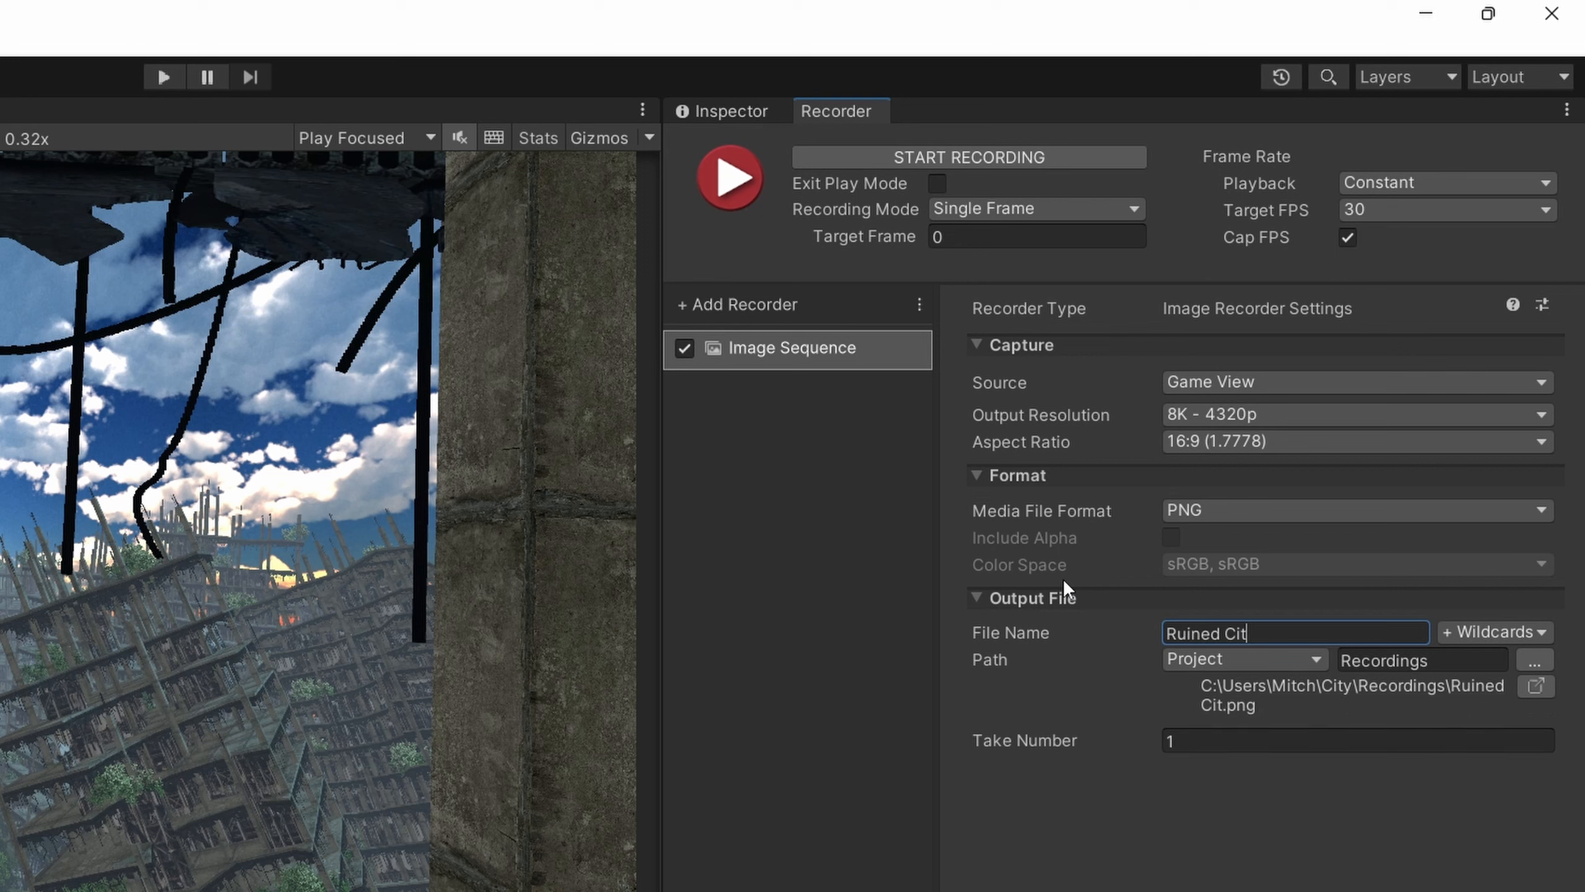
Set the recorder's output path to the Desktop folder.
left_click(1500, 633)
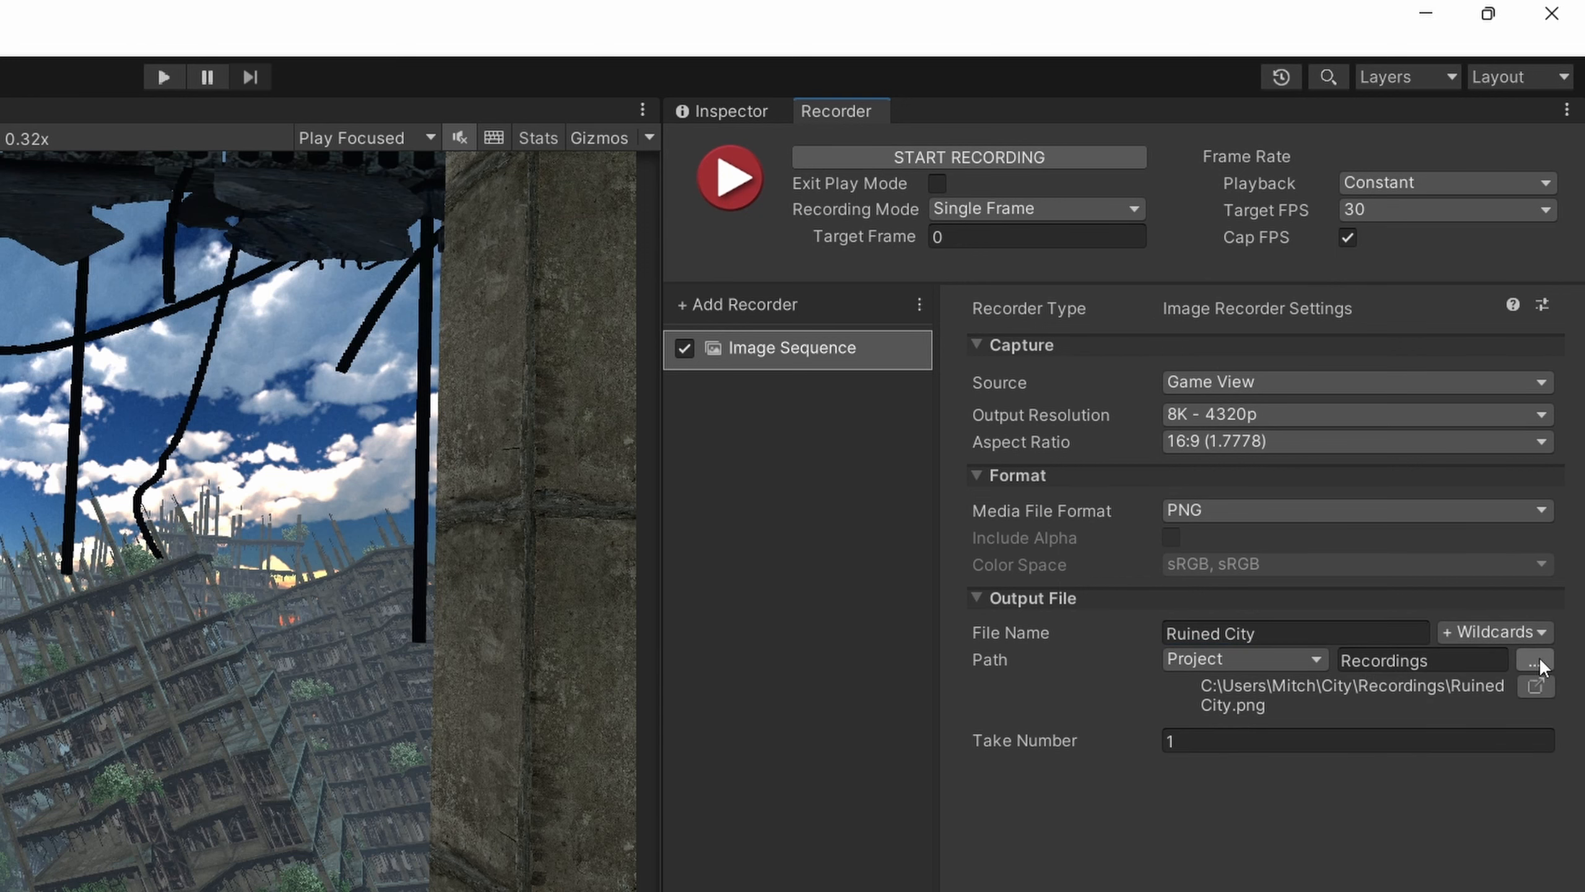
left_click(1553, 435)
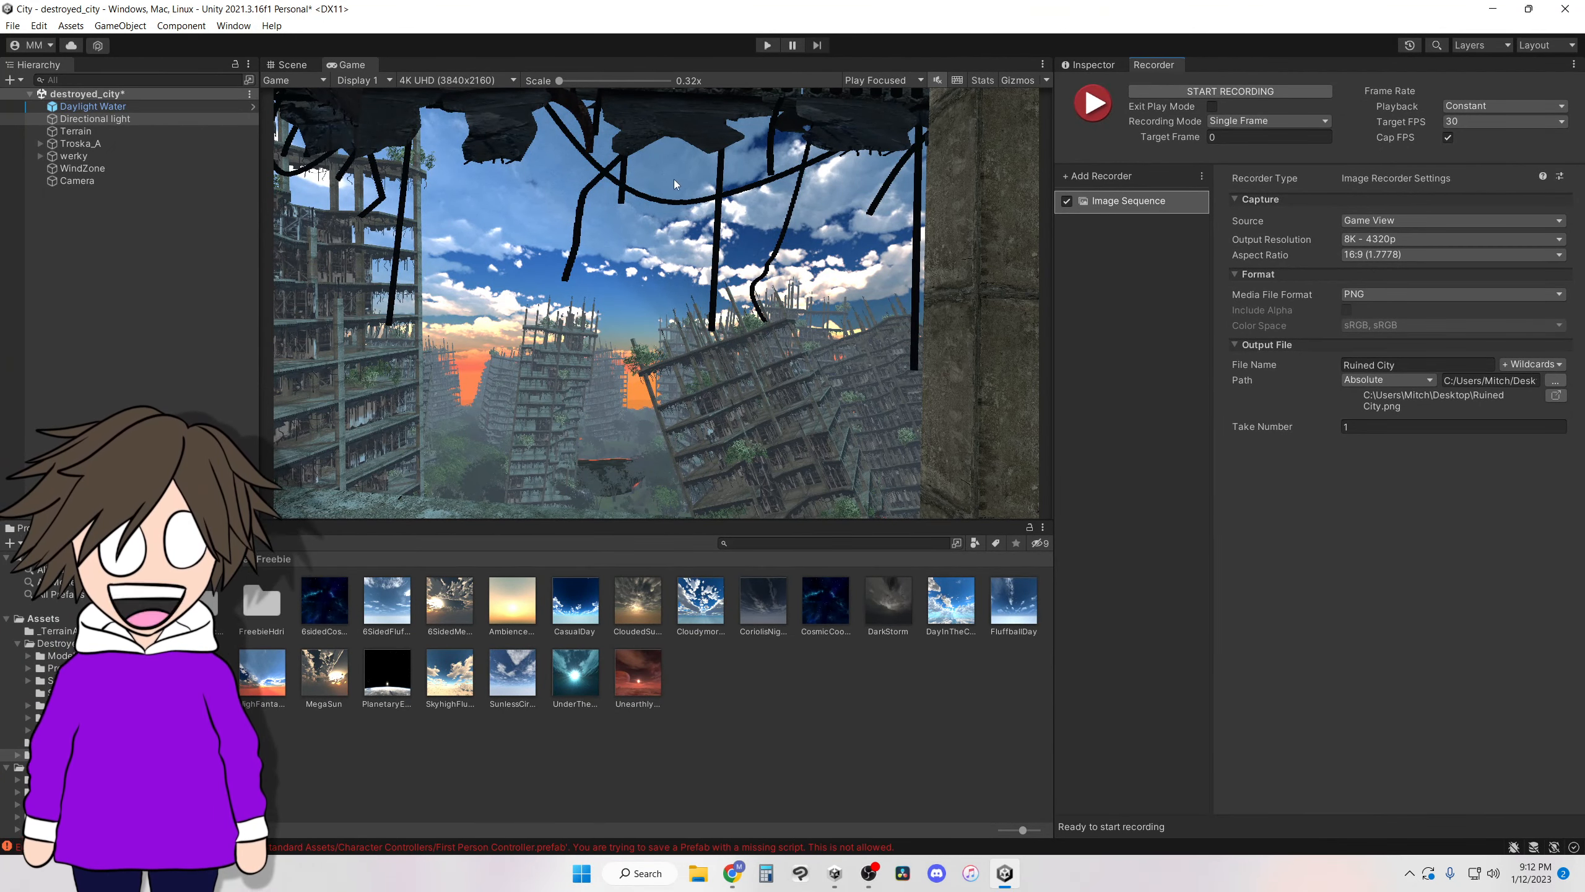
Enter play mode and record the single frame of the ruined city view.
left_click(767, 45)
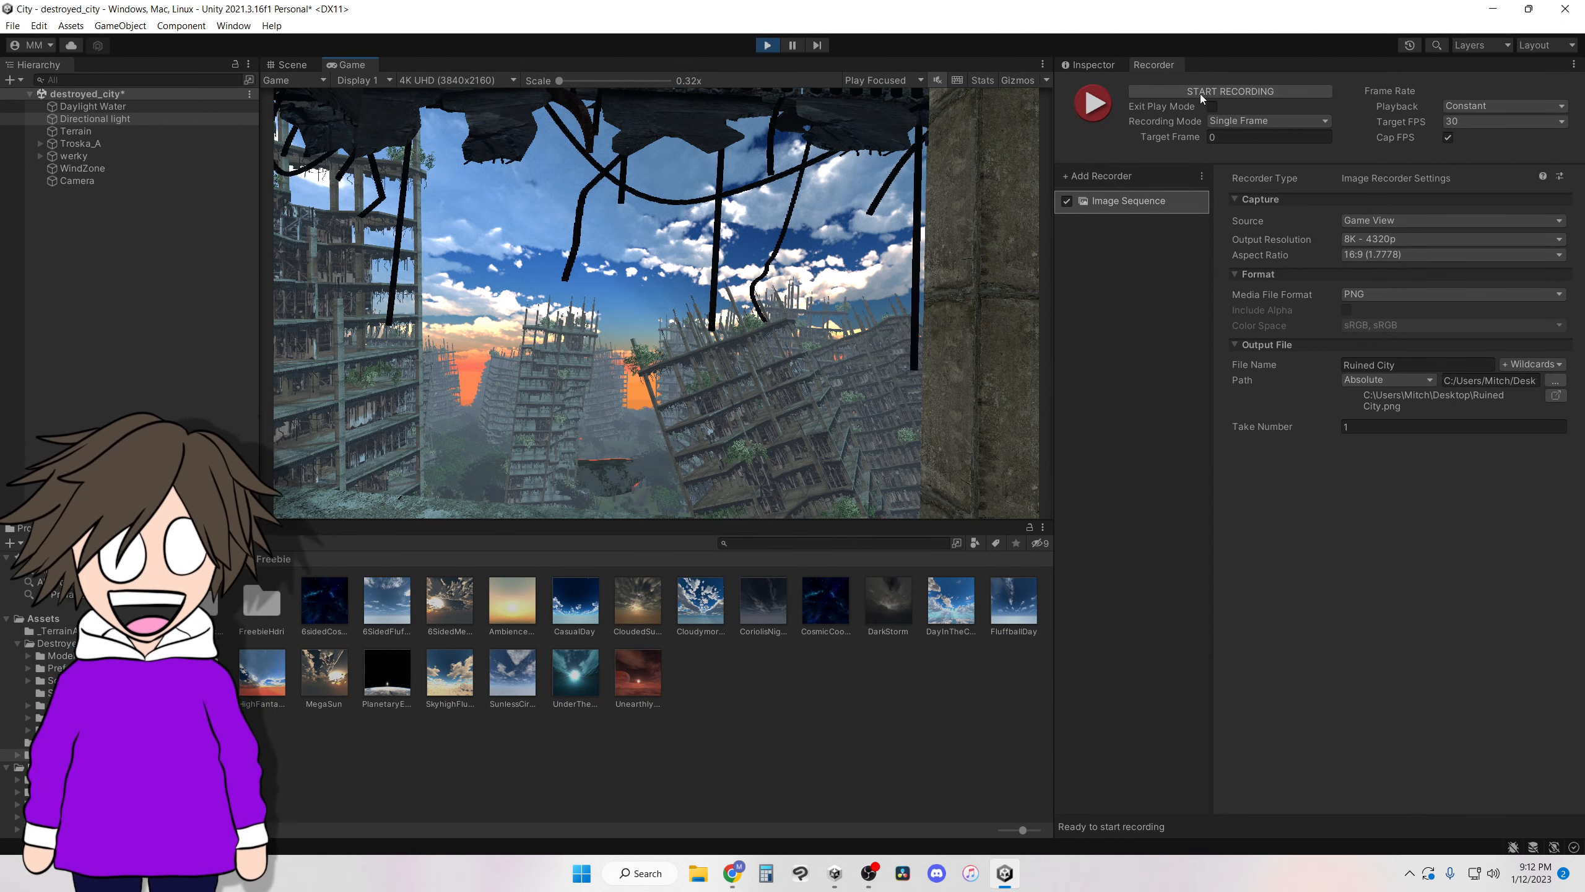
left_click(1226, 94)
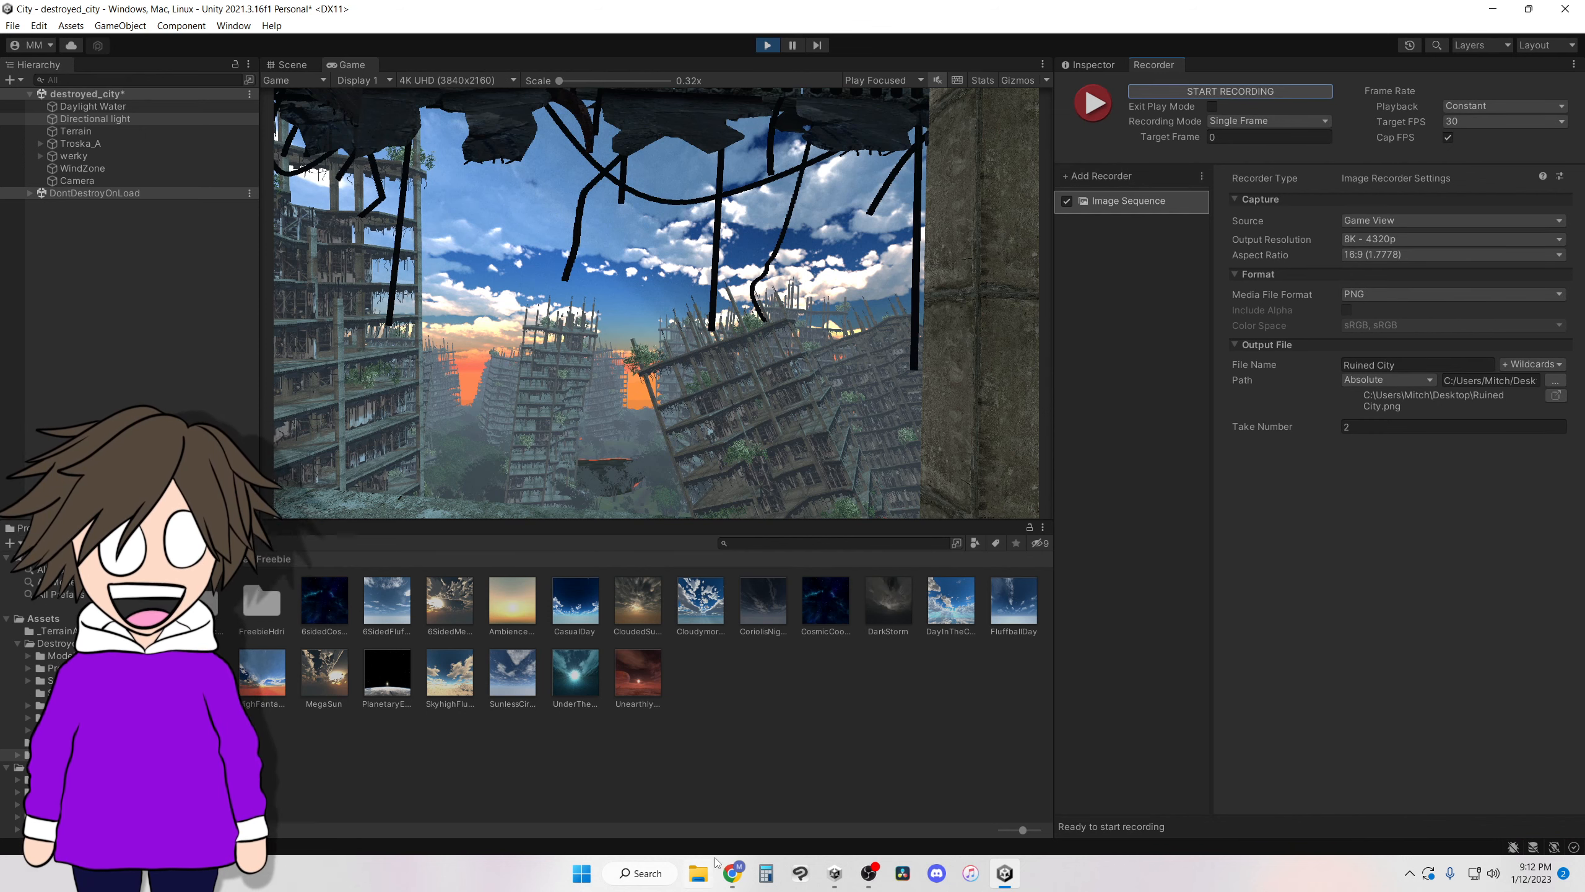
Switch to File Explorer and open the Ruined City PNG from the Desktop folder.
left_click(699, 875)
left_click(507, 182)
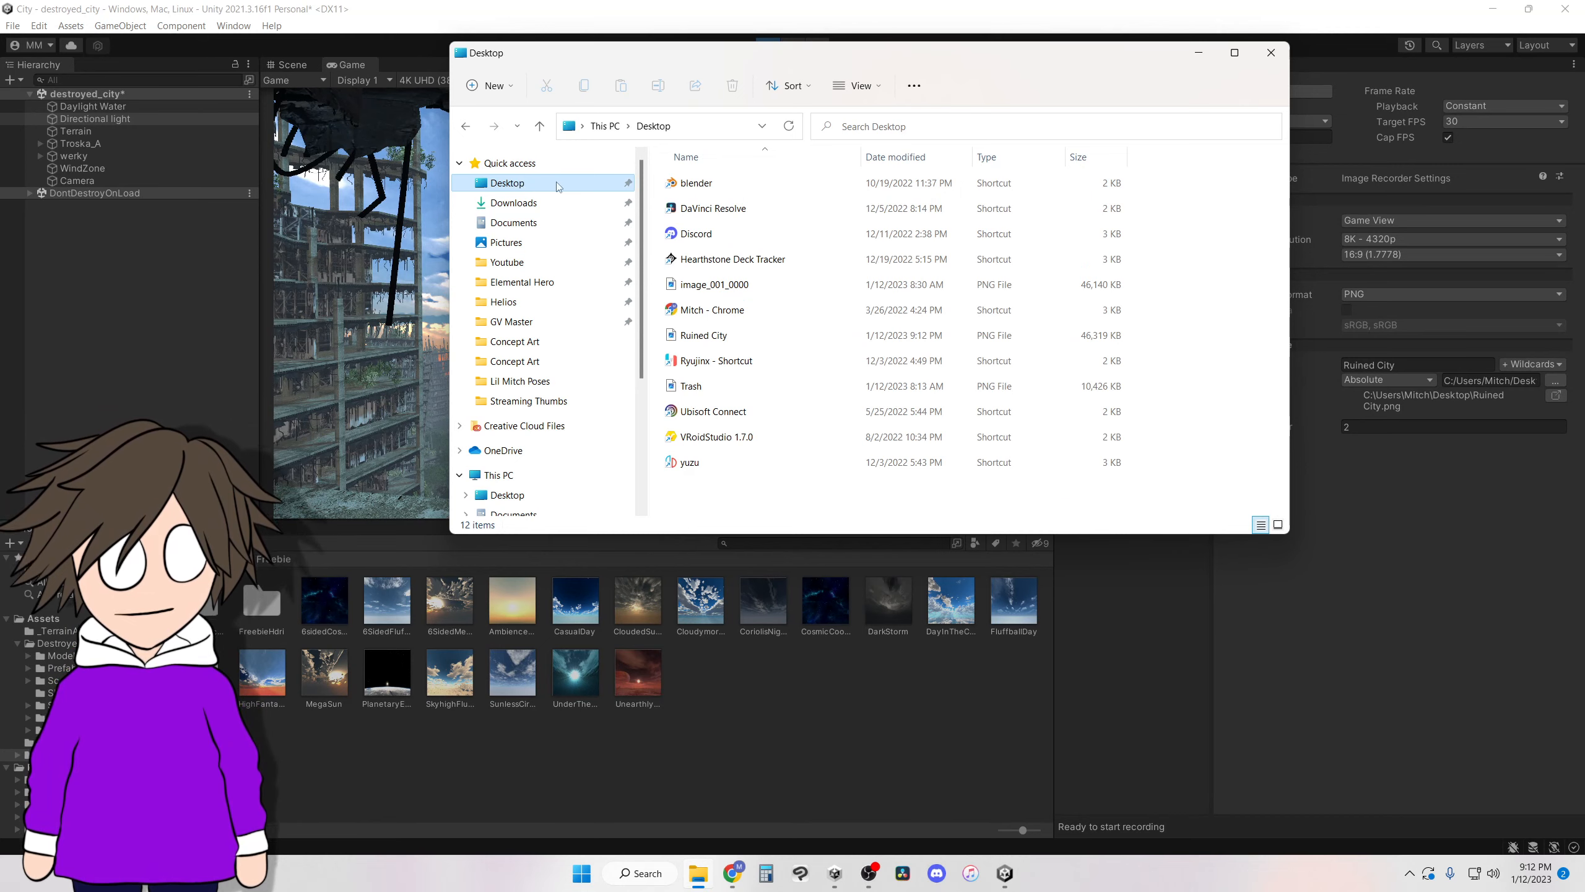
double_click(720, 338)
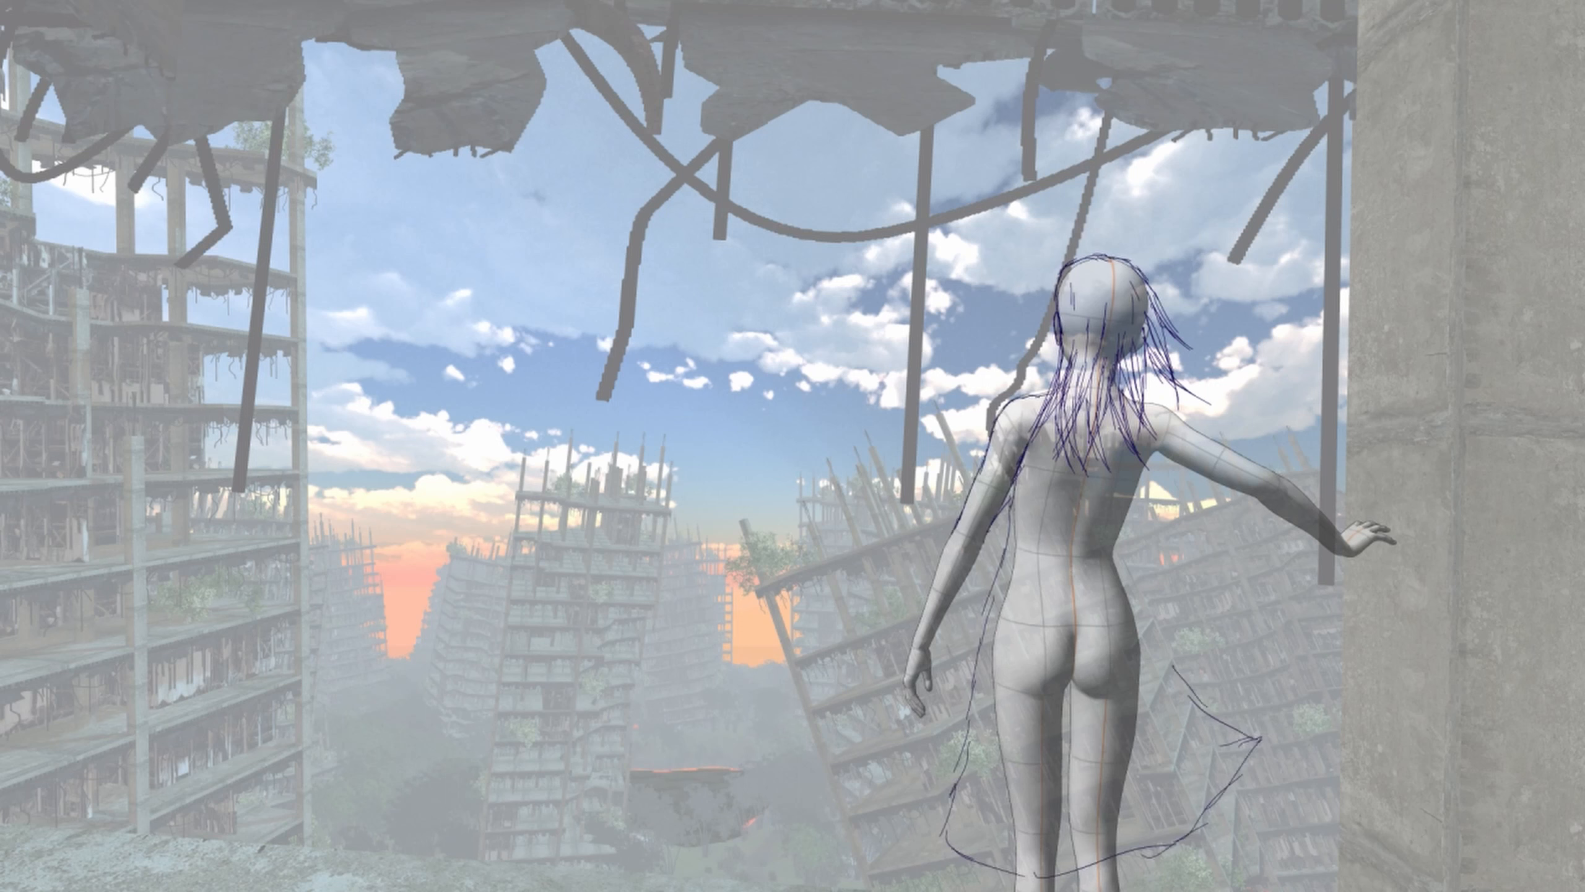
In the drawing app, sketch the girl's wind-blown dress over the posed mannequin, outlining its sides, the flared skirt and the double-lined hem.
left_click_drag(1111, 858, 1243, 801)
left_click_drag(1007, 569, 948, 790)
left_click_drag(1016, 481, 977, 690)
mouse_move(997, 620)
left_mouse_down()
mouse_move(971, 864)
mouse_move(1037, 874)
left_mouse_up()
left_click_drag(1025, 881, 1190, 843)
left_click_drag(1269, 764, 1201, 832)
left_click_drag(1121, 575, 1205, 687)
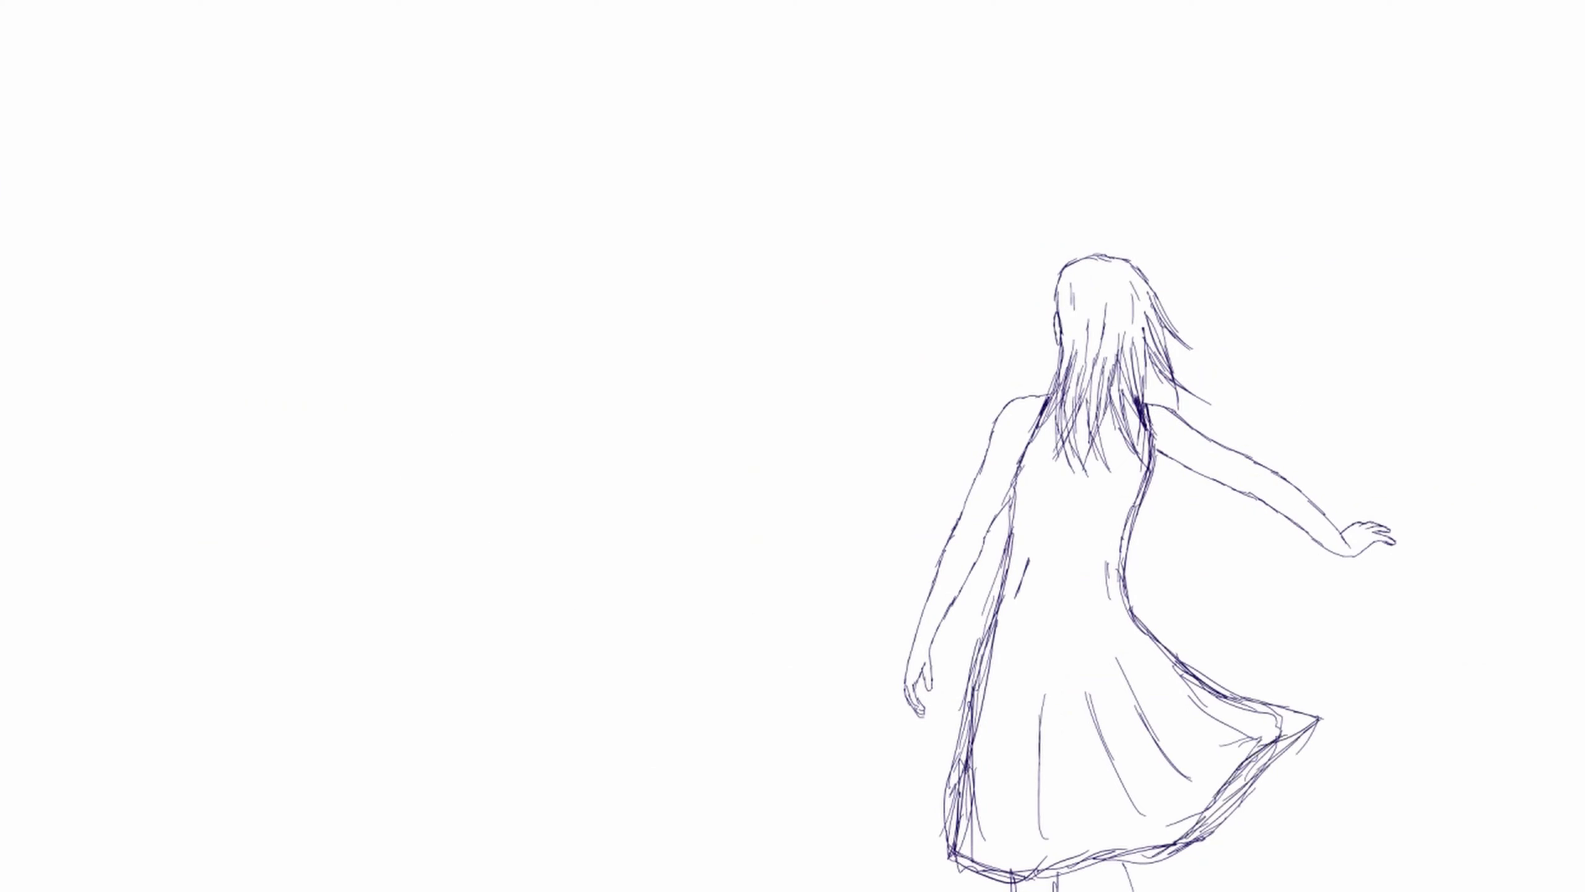
left_click_drag(1317, 722, 1221, 830)
mouse_move(1298, 740)
left_mouse_down()
mouse_move(1187, 847)
mouse_move(1214, 828)
left_mouse_up()
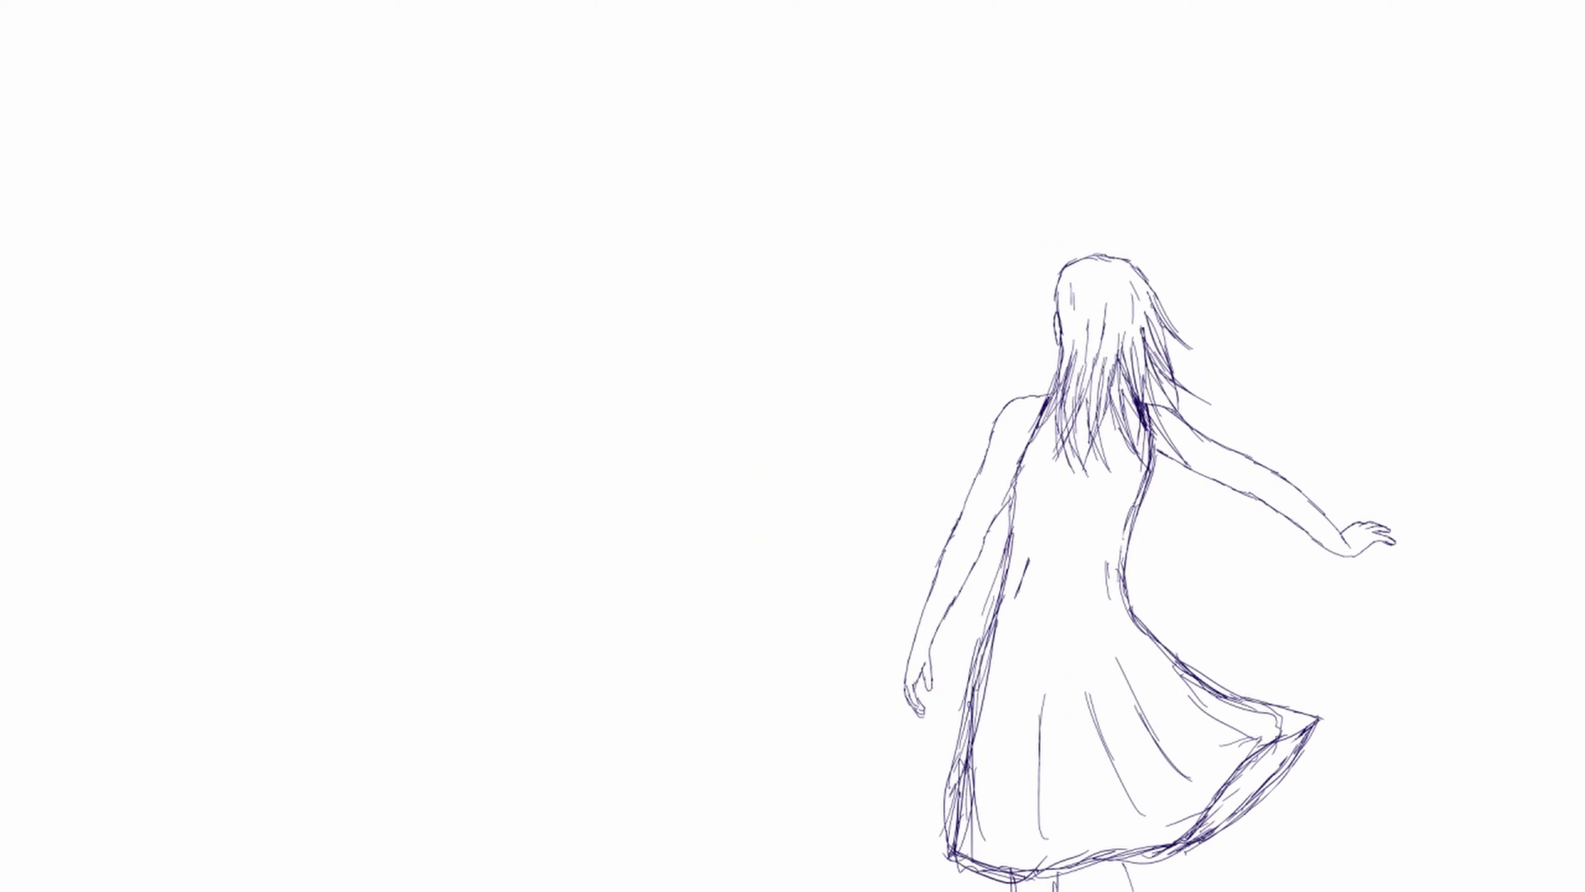
Sketch loose strands blowing outward toward the raised arm and add short hair strokes on the back of the head.
key("ctrl+z")
key("ctrl+z")
key("ctrl+z")
key("ctrl+z")
key("ctrl+z")
key("ctrl+z")
left_click_drag(1141, 342, 1203, 428)
left_click_drag(1147, 380, 1207, 454)
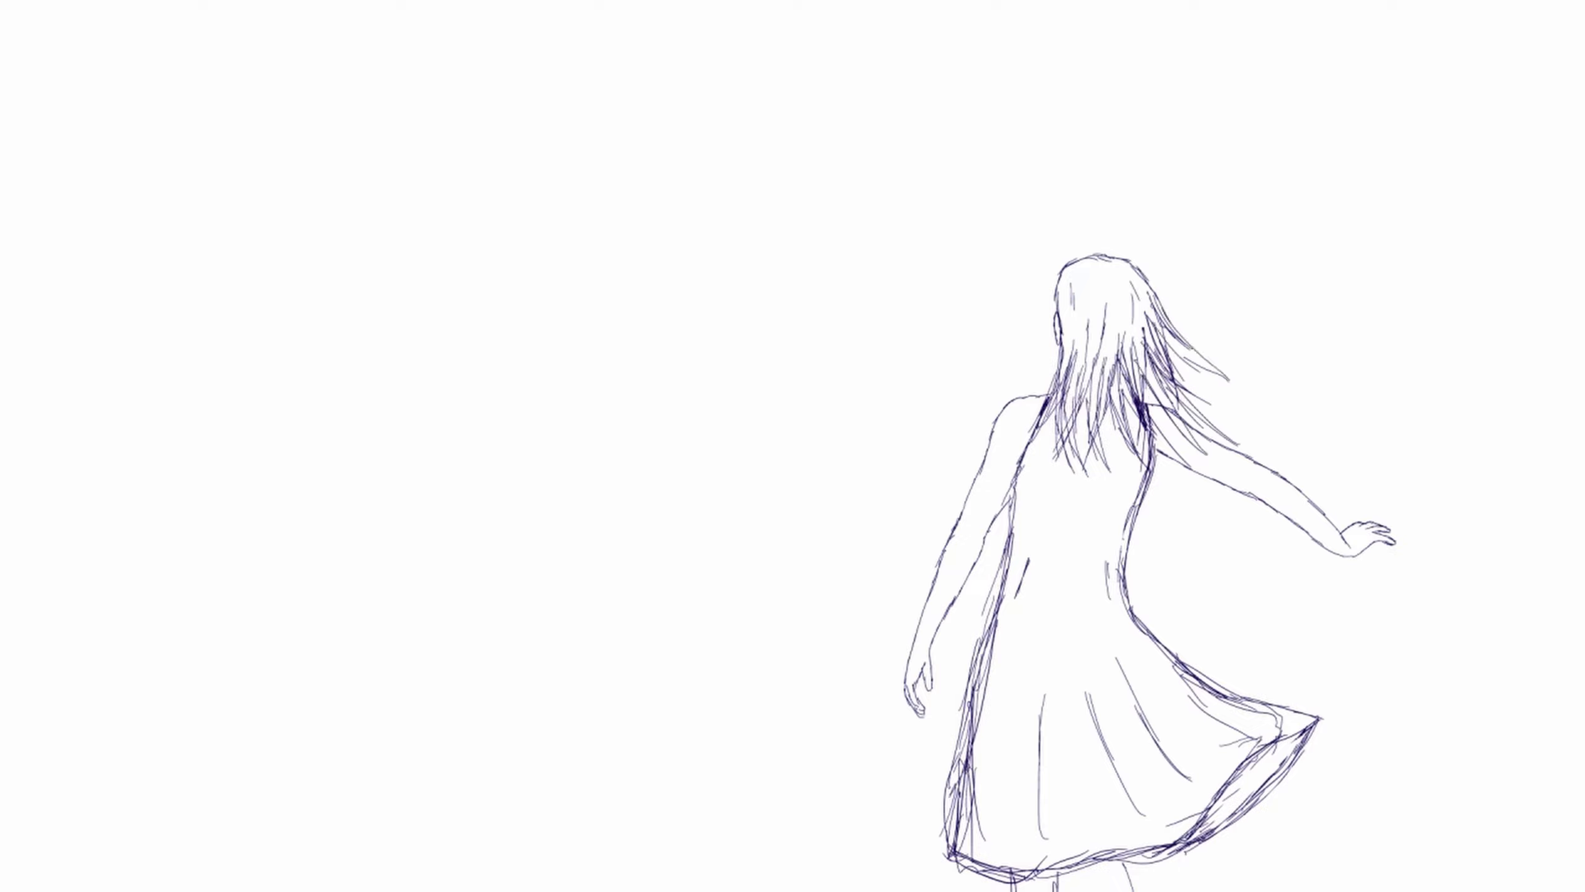
left_click_drag(1074, 312, 1071, 353)
left_click_drag(1098, 293, 1099, 322)
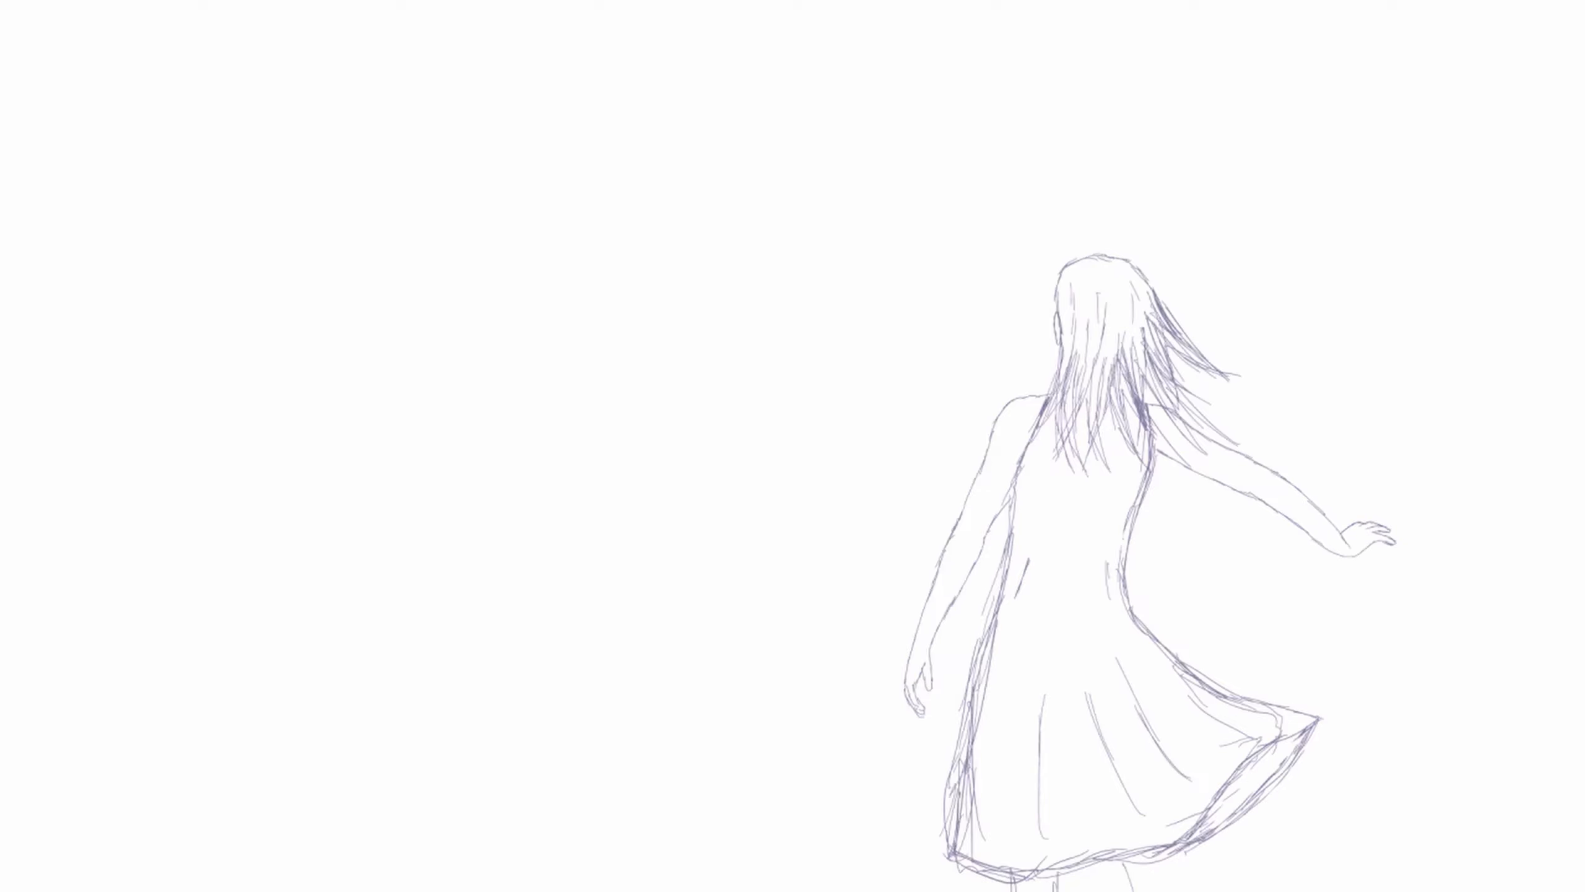